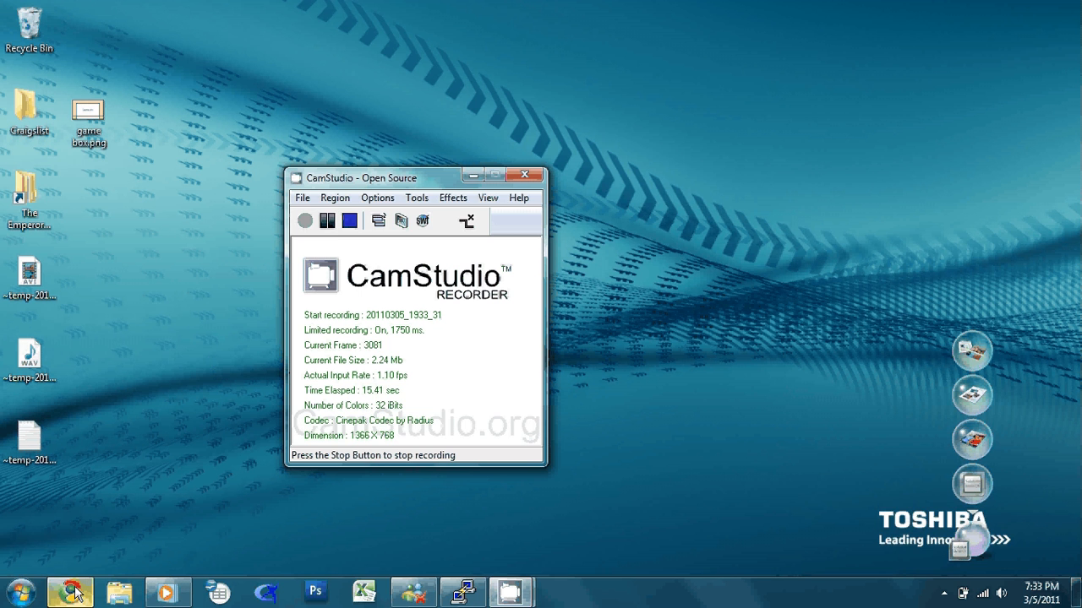
Switch to Chrome and capture a screenshot of the page showing the two black zombie silhouettes
{"action": "mouse_move", "coordinate": [169, 544]}
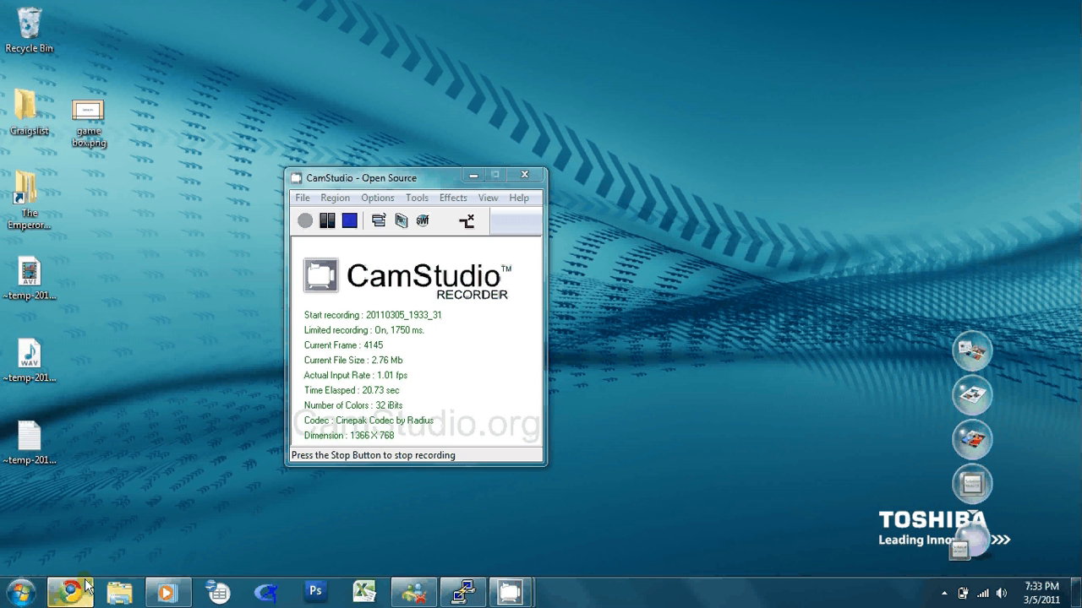
{"action": "mouse_move", "coordinate": [88, 586]}
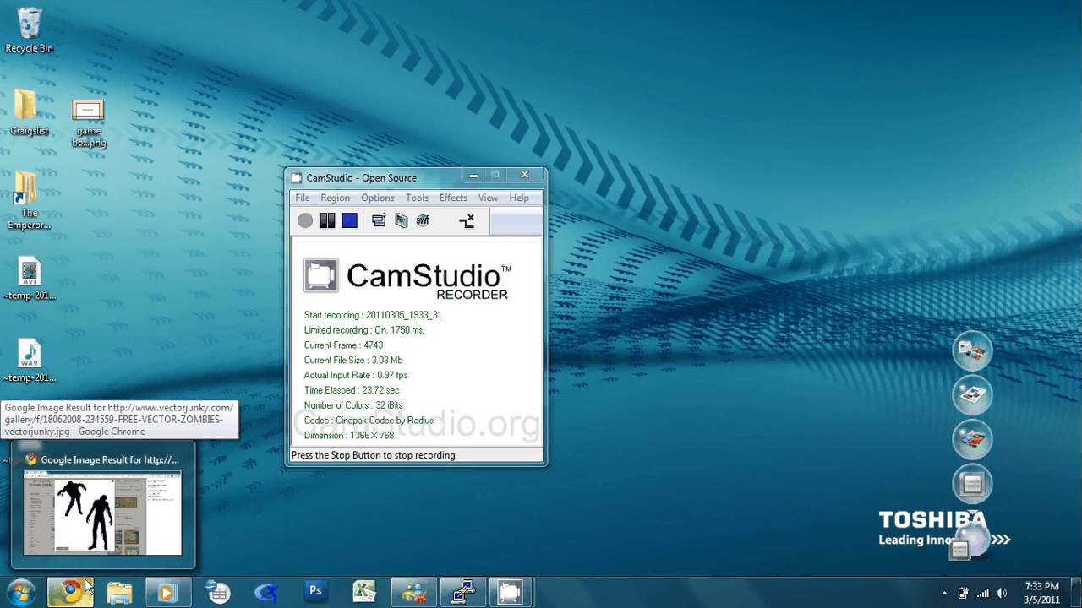
{"action": "left_click", "coordinate": [88, 586]}
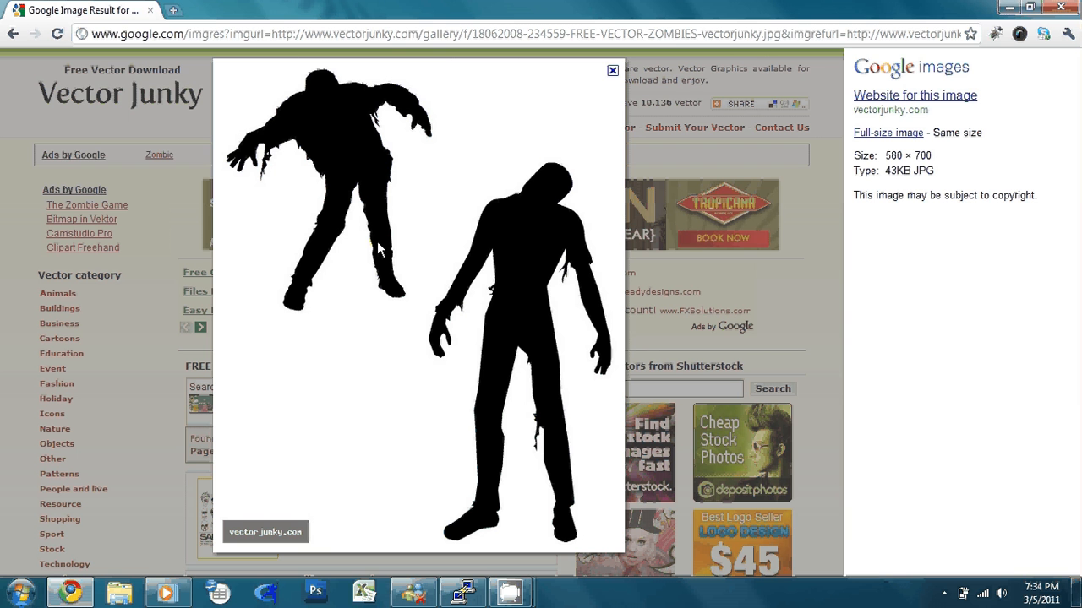
{"action": "key", "text": "Fn"}
Open Photoshop, create a transparent 1366 × 768 pixel document from the Clipboard preset, and paste the screenshot into it
{"action": "left_click", "coordinate": [315, 591]}
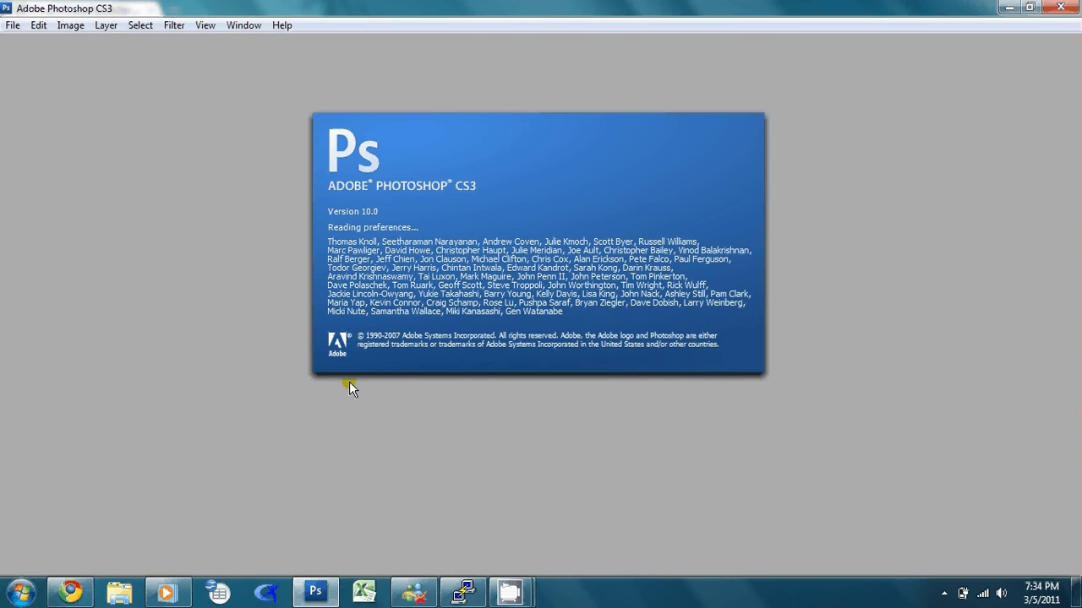
{"action": "key", "text": "ctrl+n"}
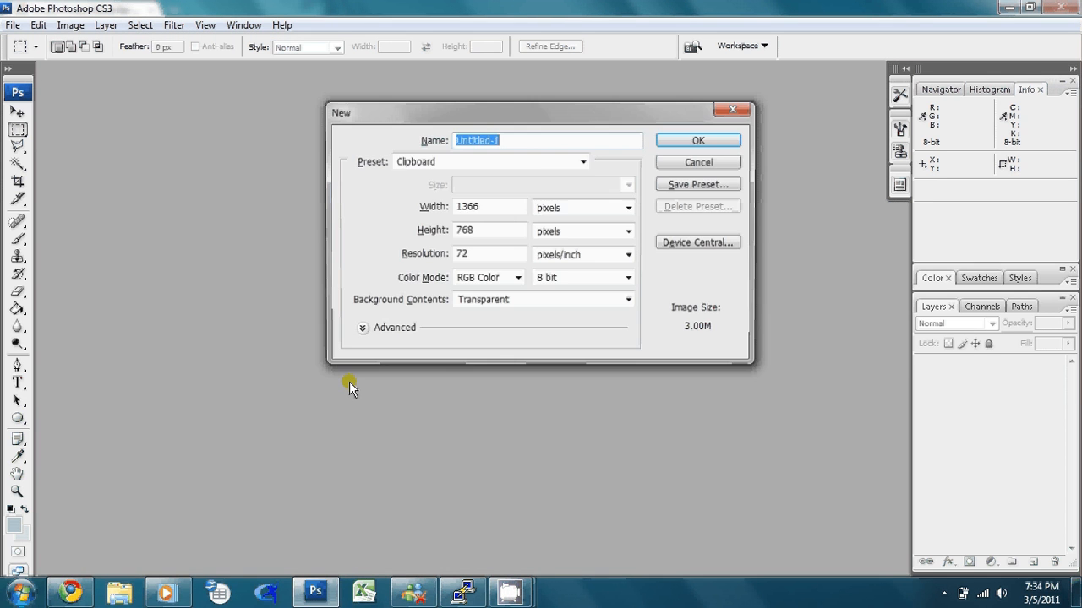
{"action": "key", "text": "Return"}
{"action": "key", "text": "ctrl+v"}
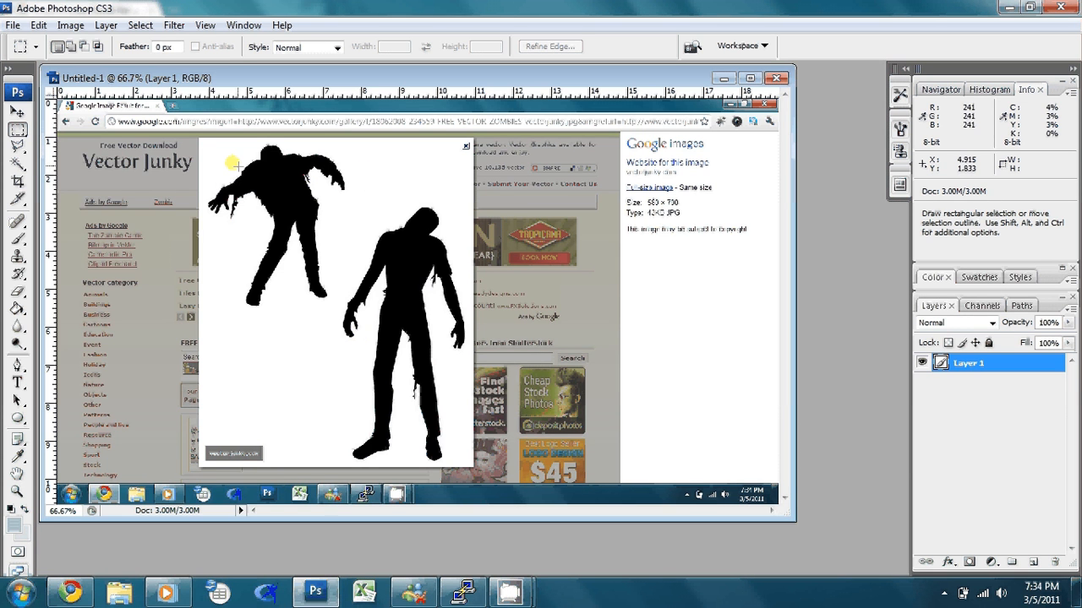
Crop the image to an area of about 4.1 × 4.6 around the upper-left zombie, deselect, and enlarge the document window
{"action": "left_click_drag", "start_coordinate": [201, 141], "coordinate": [360, 315]}
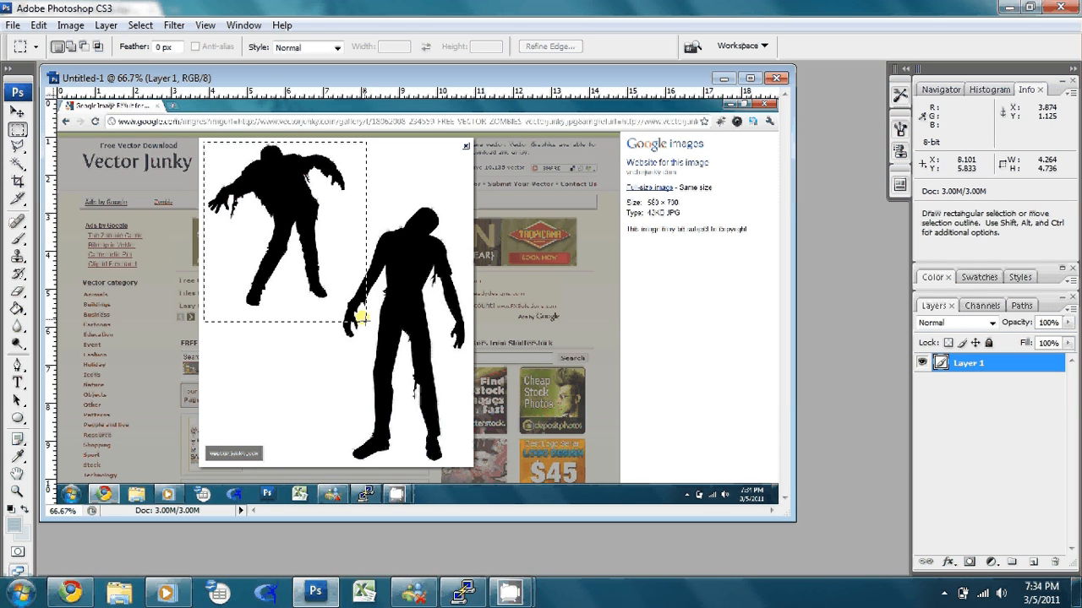
{"action": "left_click", "coordinate": [70, 25]}
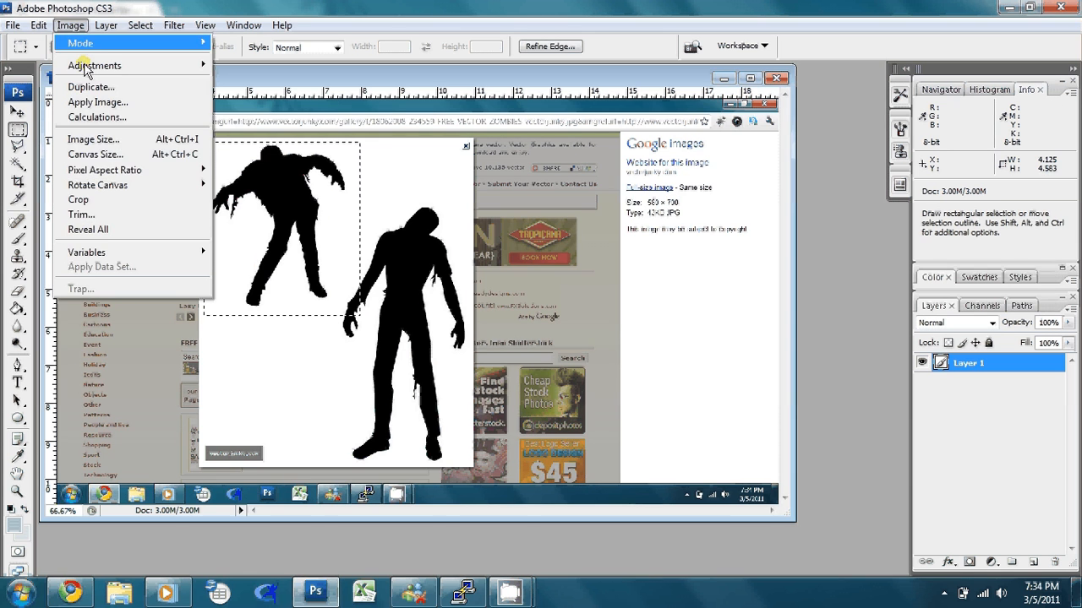
{"action": "left_click", "coordinate": [116, 199]}
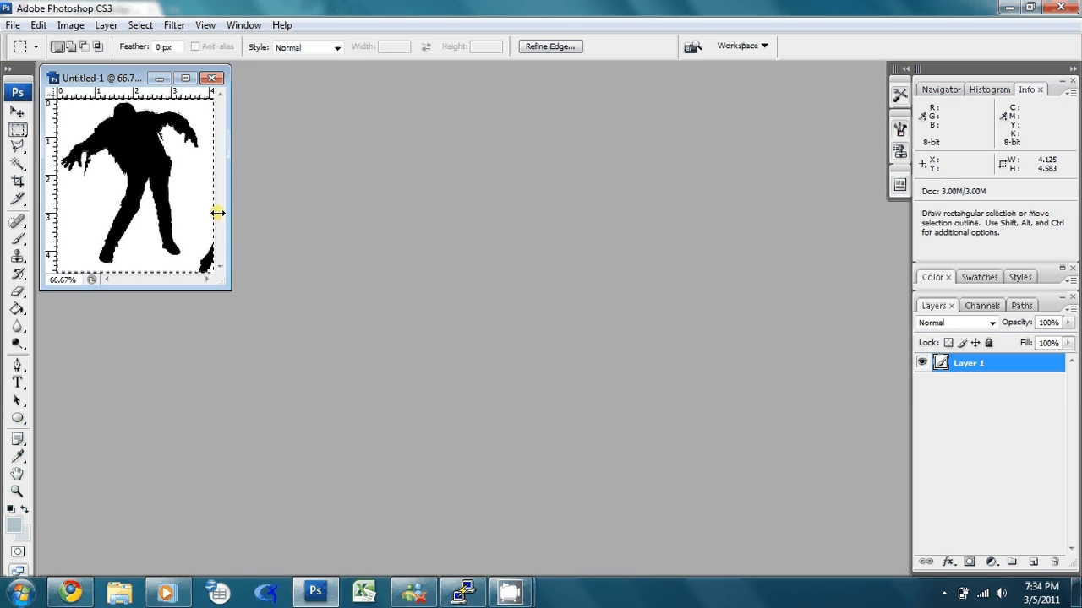
{"action": "key", "text": "ctrl+d"}
{"action": "left_click_drag", "start_coordinate": [229, 288], "coordinate": [435, 407]}
Delete the white background around the zombie using the Magic Wand with tolerance 8
{"action": "key", "text": "w"}
{"action": "left_click", "coordinate": [306, 281]}
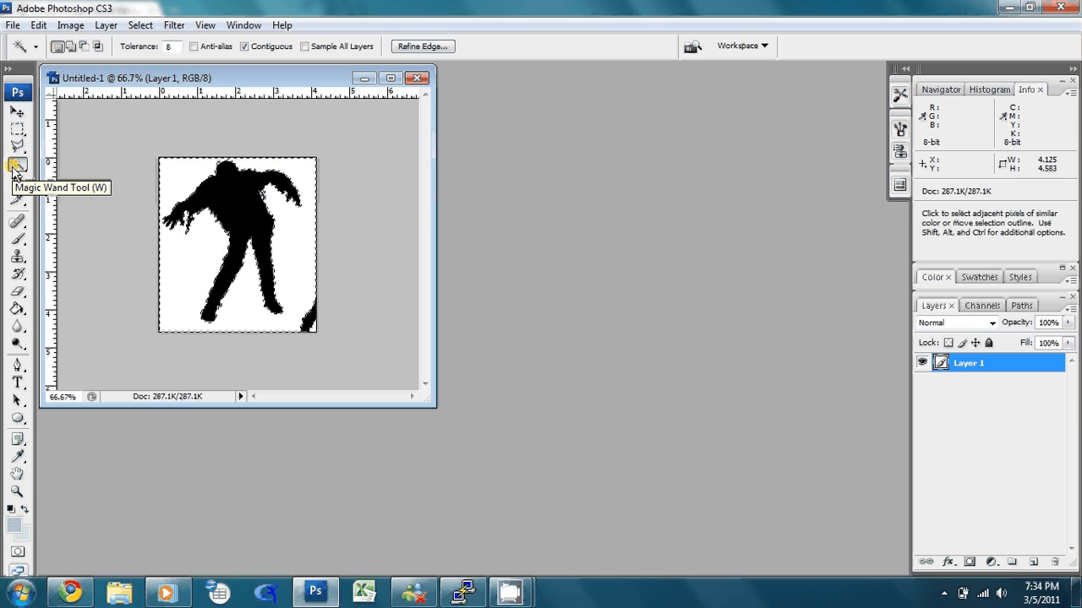
{"action": "key", "text": "Delete"}
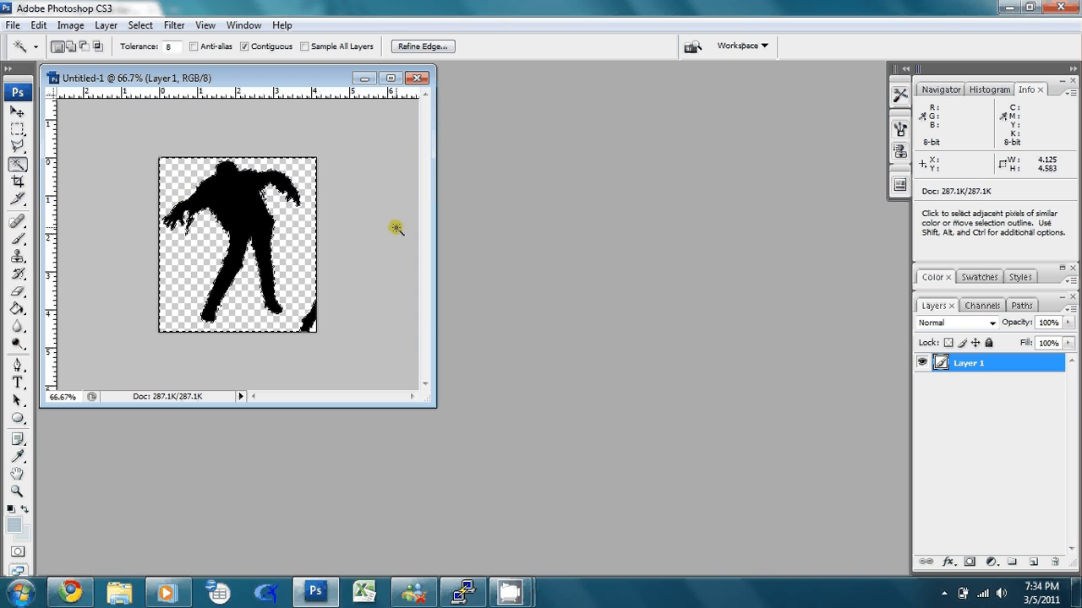
Remove the leftover fragment of the second zombie from the image's lower-right corner with a rectangular selection, and deselect
{"action": "key", "text": "m"}
{"action": "left_click", "coordinate": [338, 374]}
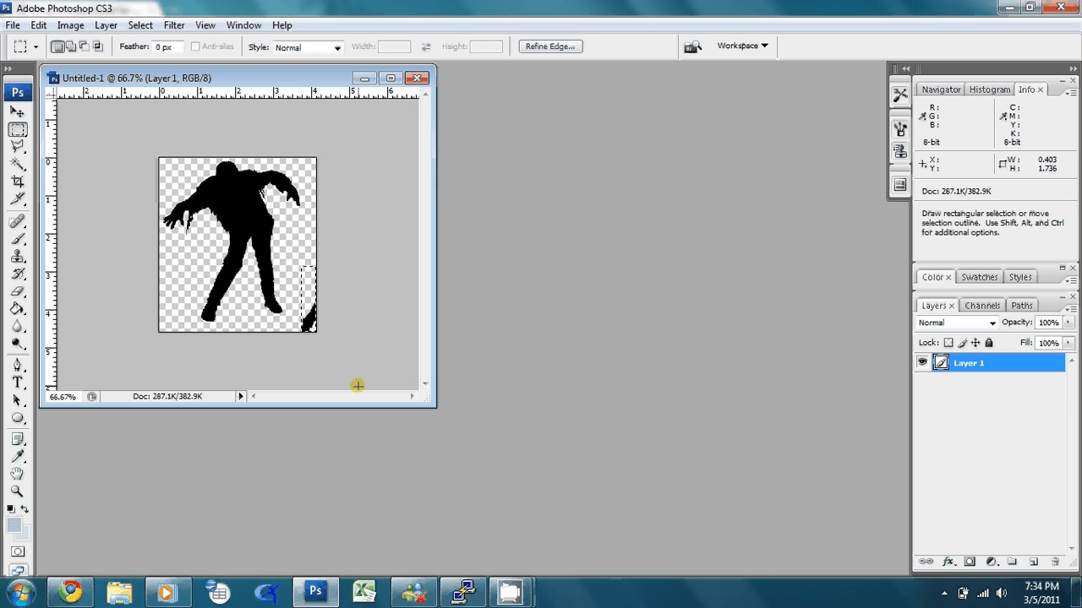
{"action": "left_click", "coordinate": [293, 306]}
{"action": "left_click_drag", "start_coordinate": [294, 306], "coordinate": [335, 220]}
{"action": "left_click", "coordinate": [325, 253]}
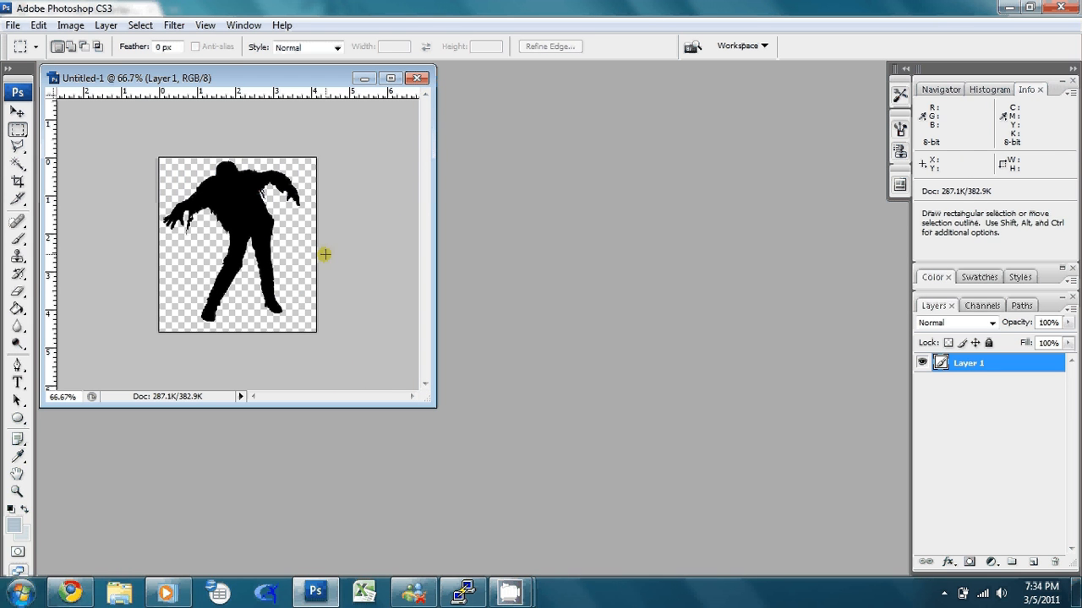
Save the image as a PNG in the images folder, replacing zombie.png, with interlacing set to None
{"action": "key", "text": "alt+Tab"}
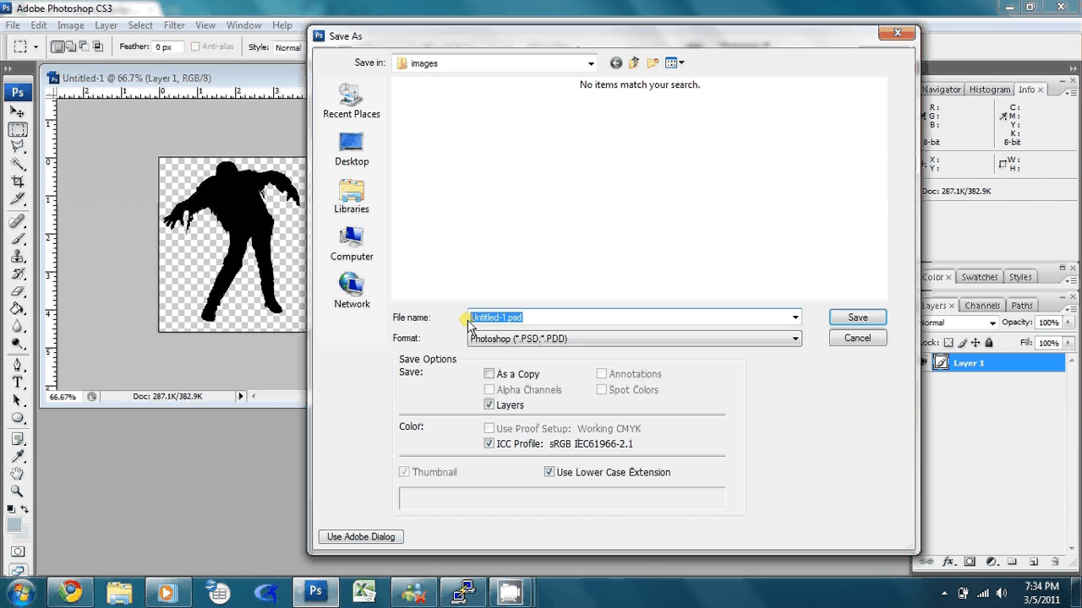
{"action": "left_click", "coordinate": [481, 338]}
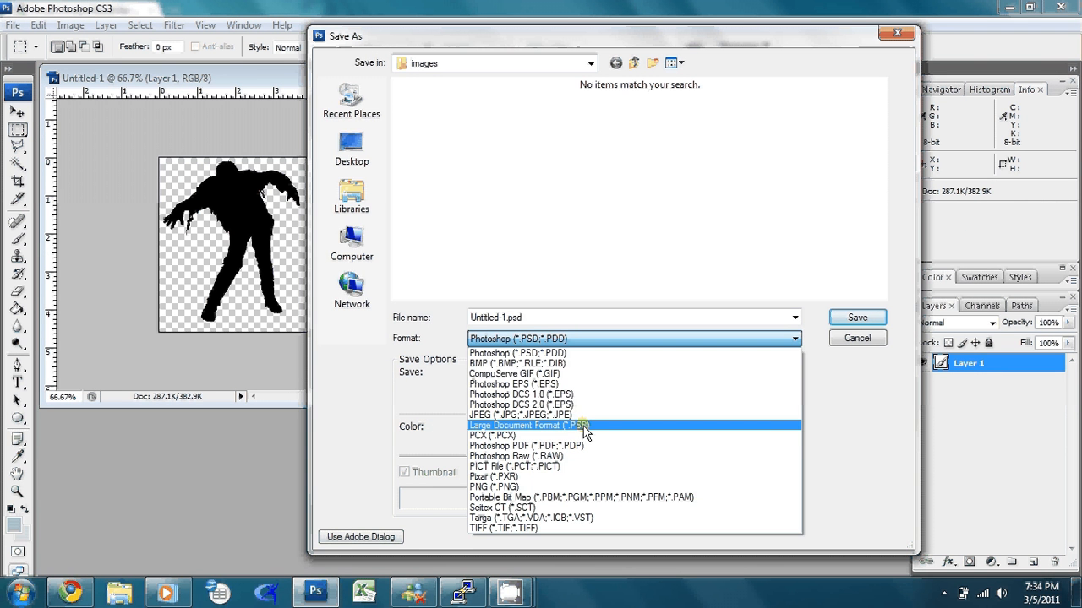
{"action": "left_click", "coordinate": [579, 487]}
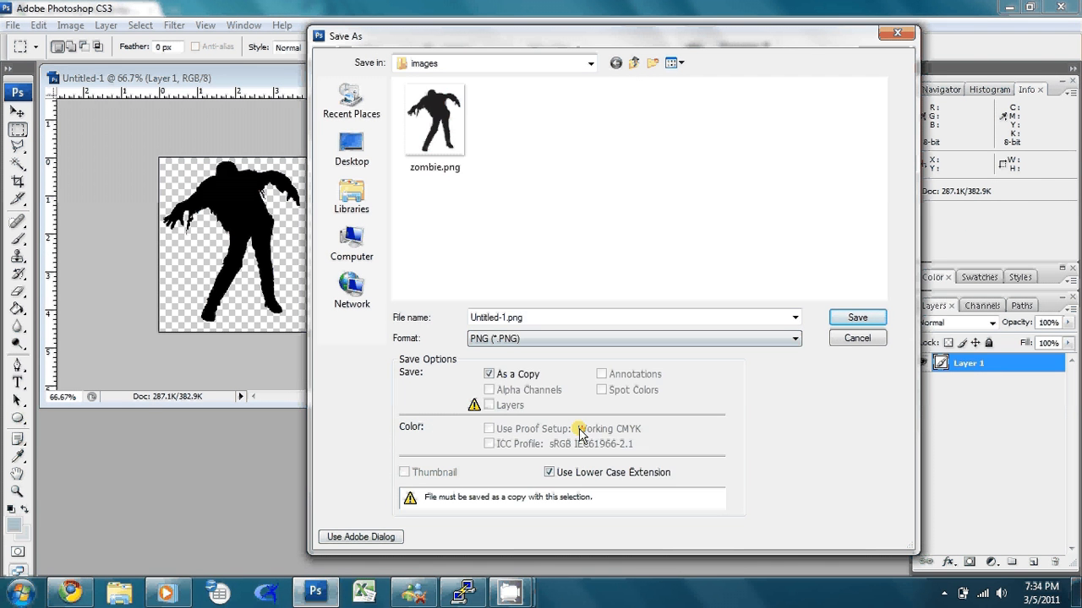
{"action": "left_click", "coordinate": [447, 146]}
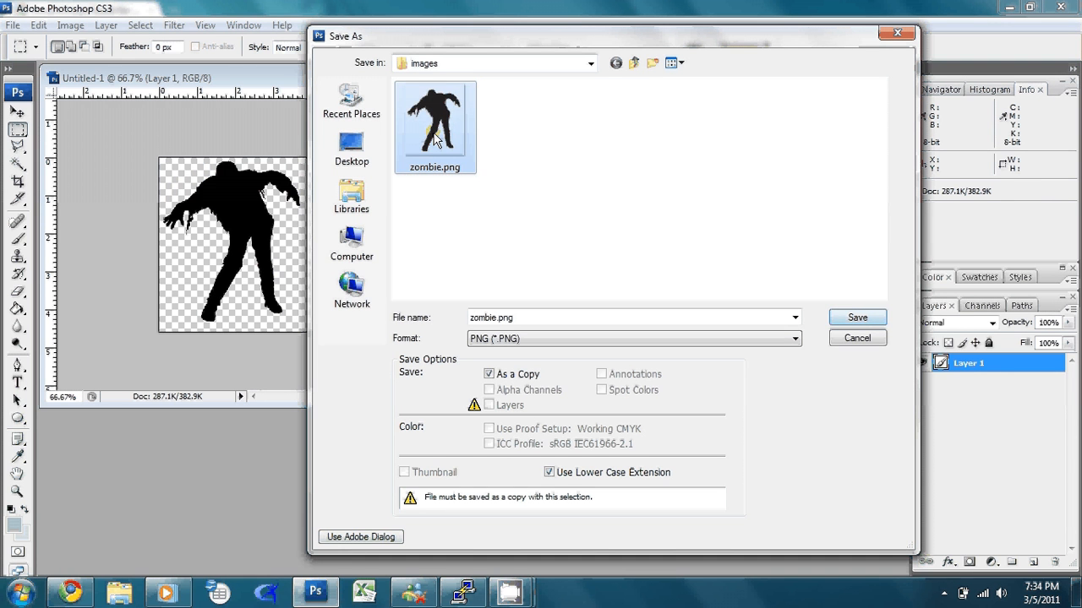
{"action": "left_click", "coordinate": [853, 317]}
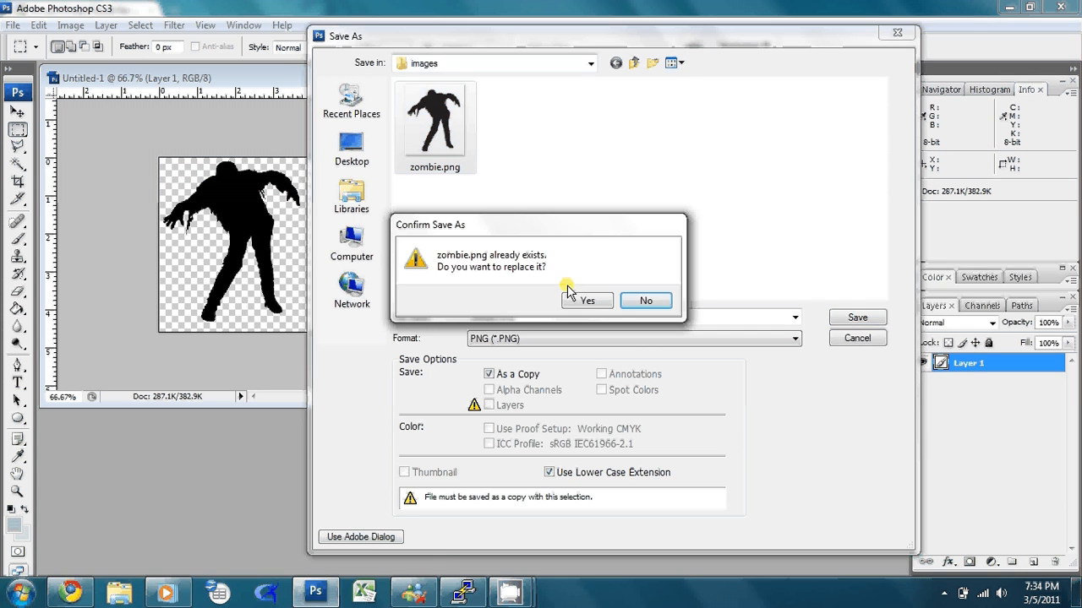
{"action": "left_click", "coordinate": [581, 300]}
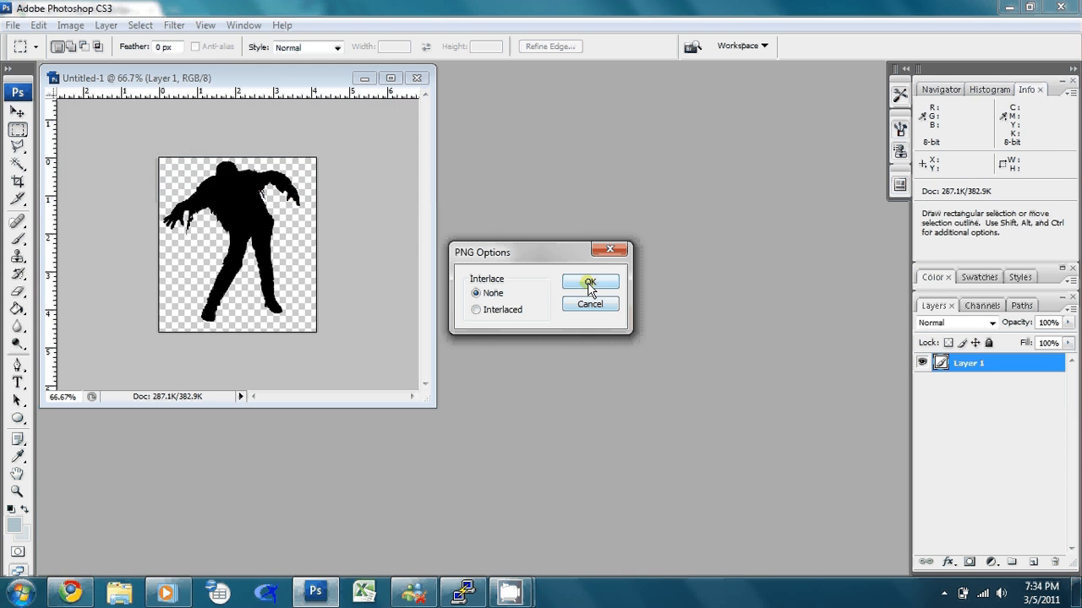
{"action": "left_click", "coordinate": [589, 282]}
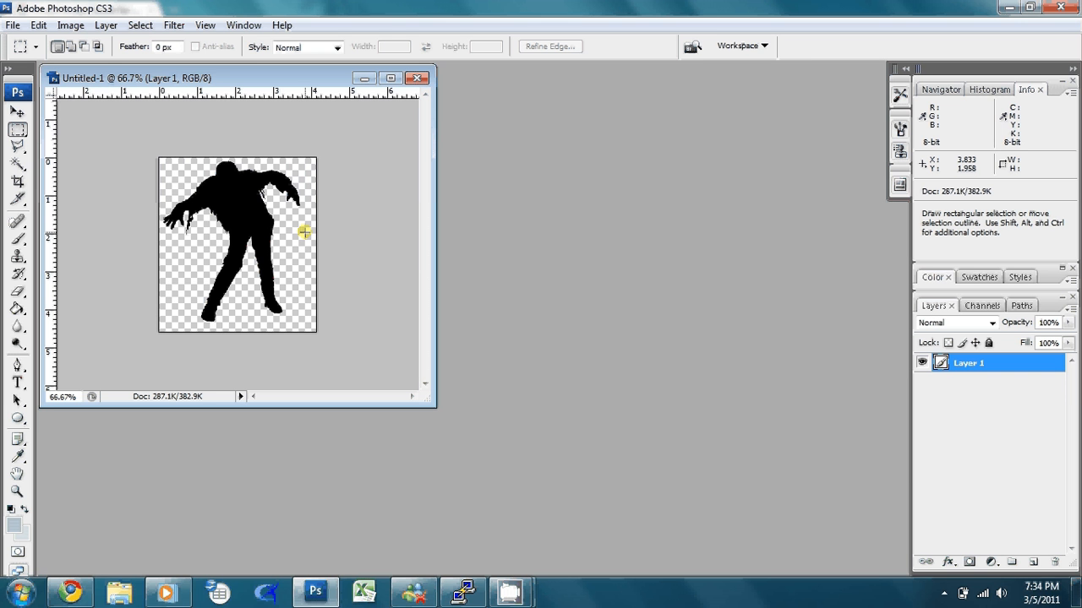
Select the transparent area around the zombie with the Magic Wand, and clear that selection
{"action": "left_click", "coordinate": [16, 136]}
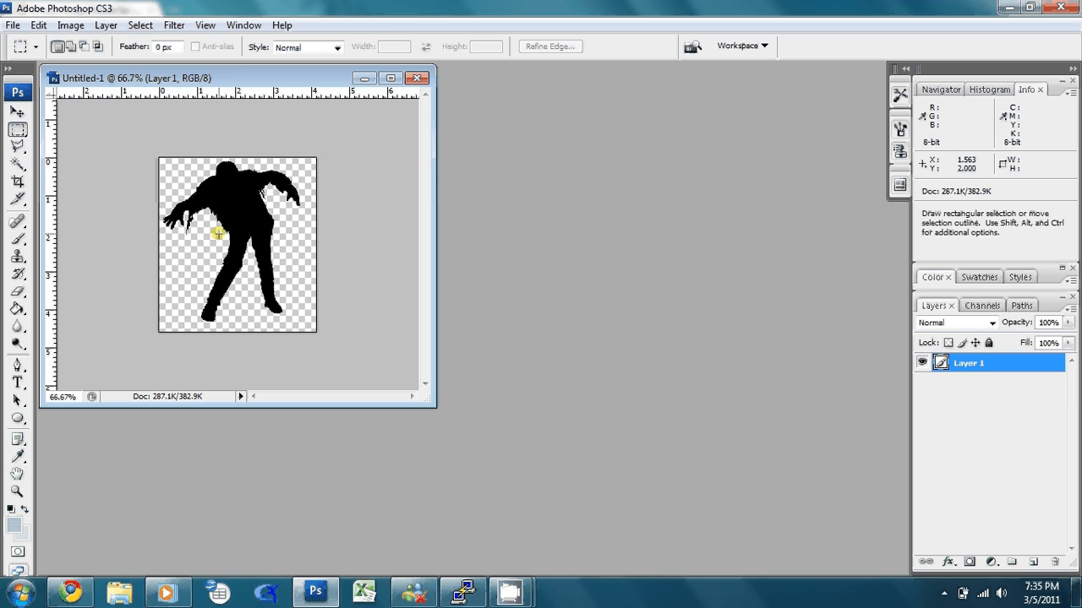
{"action": "key", "text": "w"}
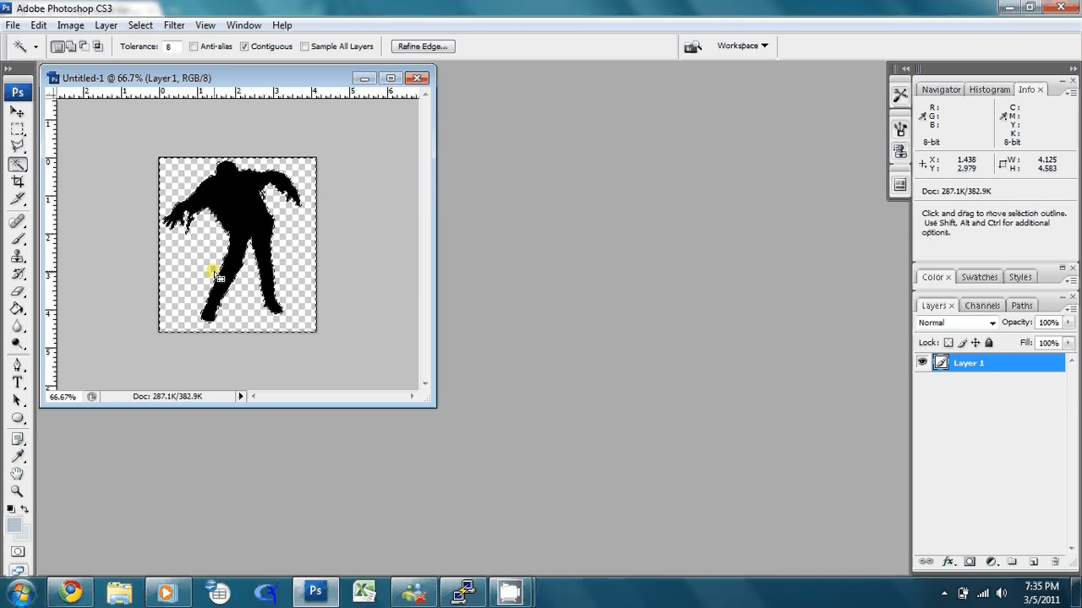
{"action": "key", "text": "m"}
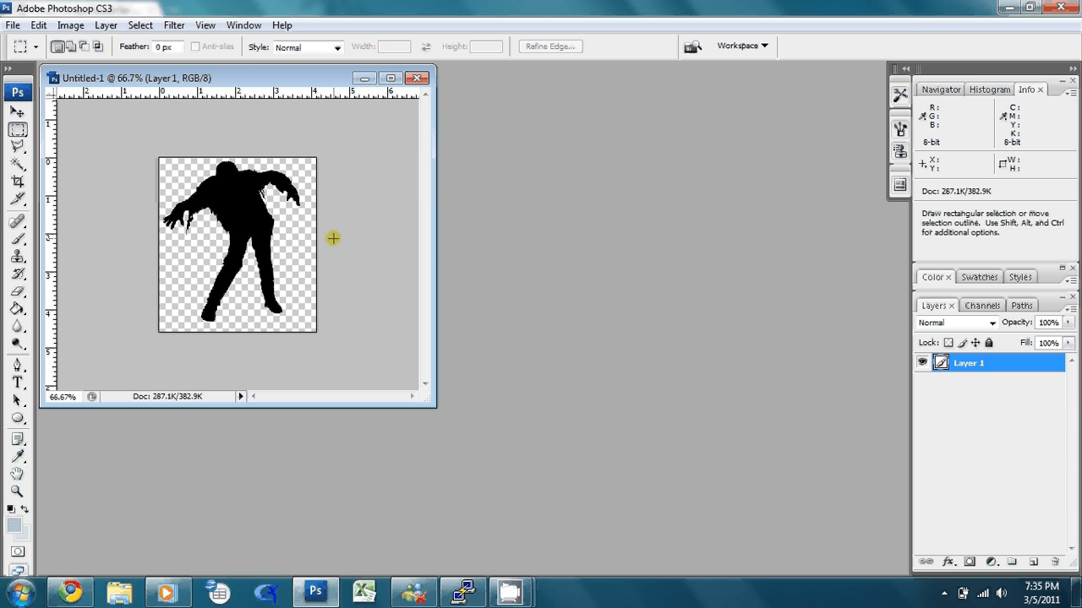
Close the Untitled-1 document without saving its changes
{"action": "left_click", "coordinate": [418, 79]}
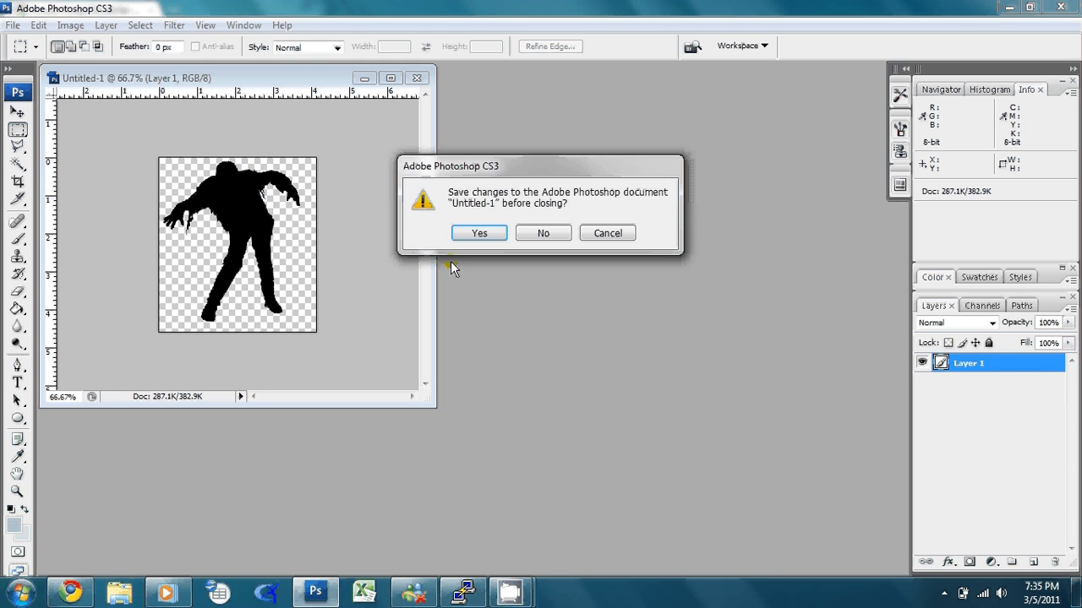
{"action": "left_click", "coordinate": [557, 237]}
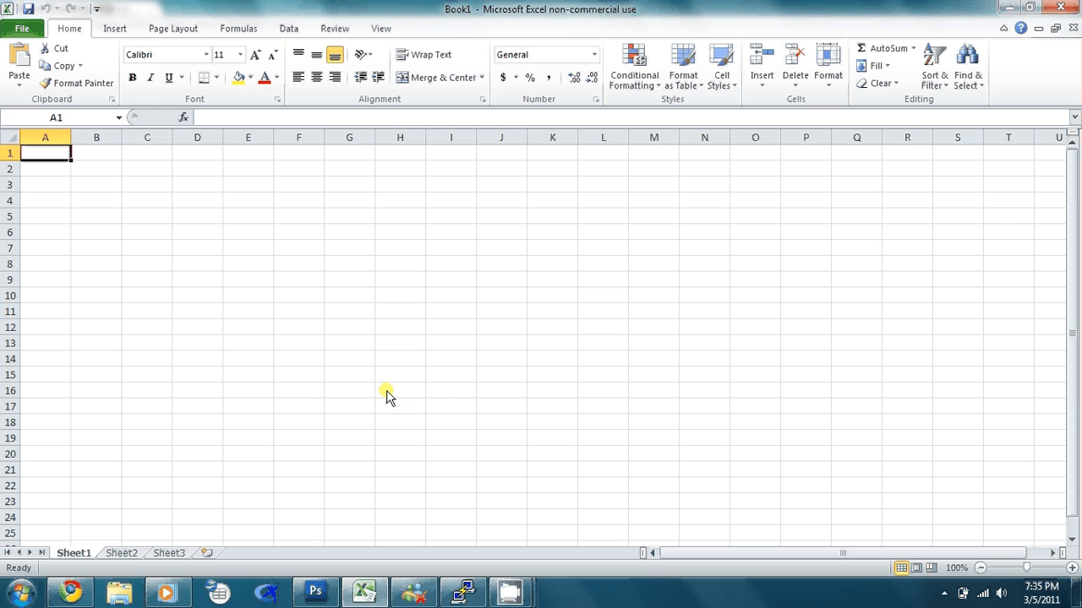
In a blank Excel workbook, enter the headers ID in A1 and NAME in B1
{"action": "type", "text": "ID"}
{"action": "key", "text": "ctrl+Return"}
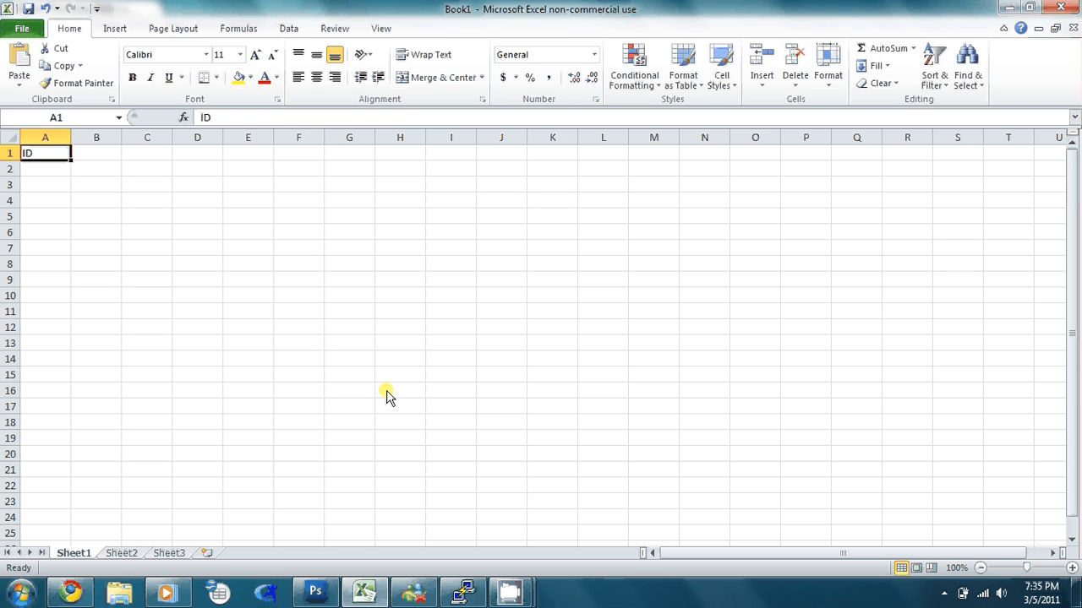
{"action": "key", "text": "Right"}
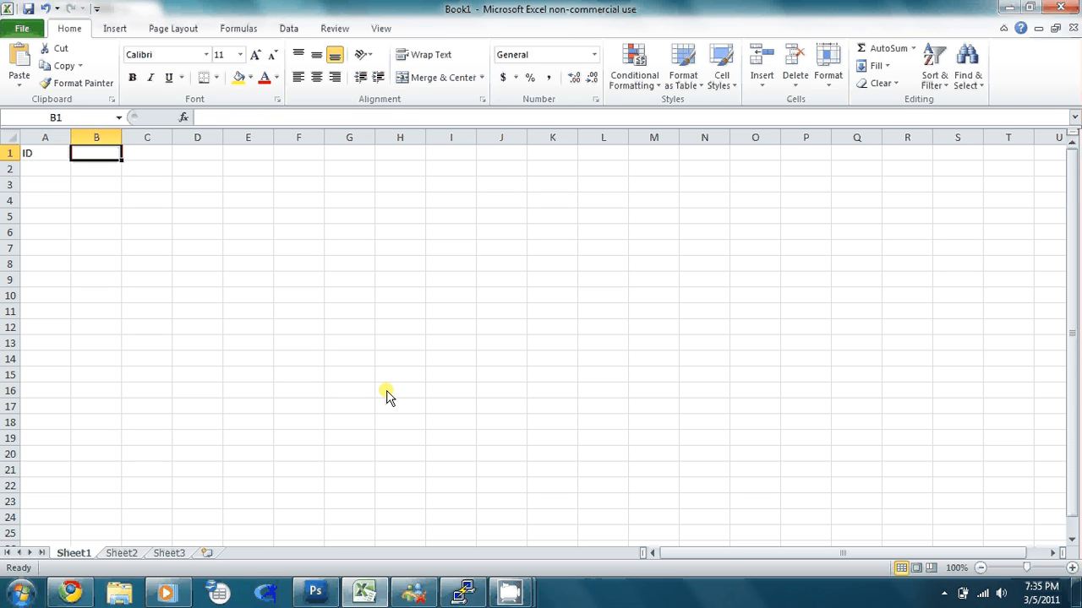
{"action": "type", "text": "NAME"}
{"action": "key", "text": "Right"}
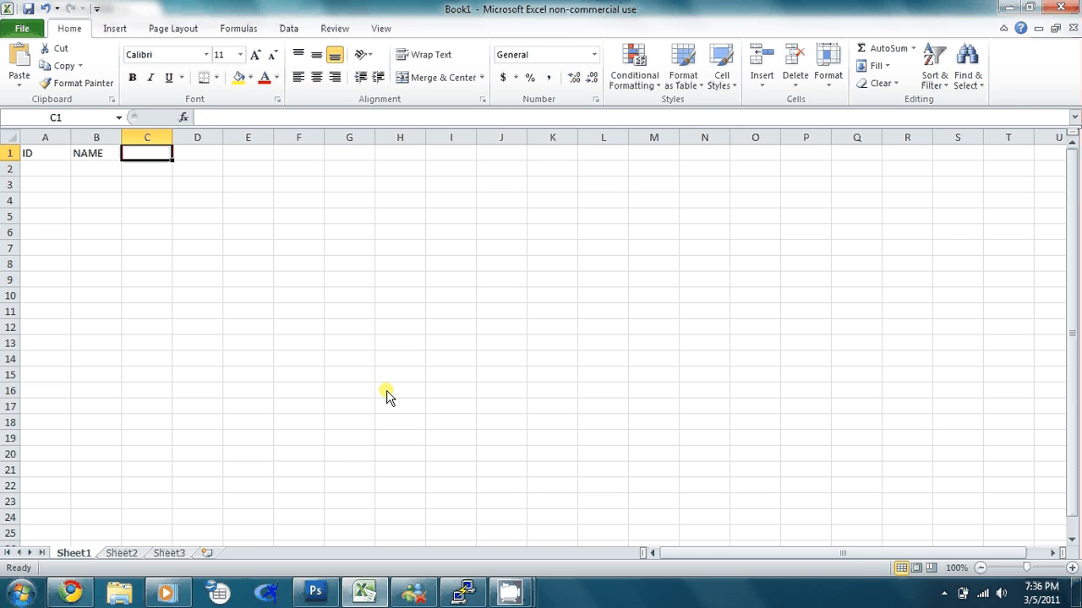
Fill in the first record with the name Bob Zombie in B2 and the ID 1 in A2
{"action": "key", "text": "Left"}
{"action": "key", "text": "Down"}
{"action": "type", "text": "Bob Zombie"}
{"action": "key", "text": "Return"}
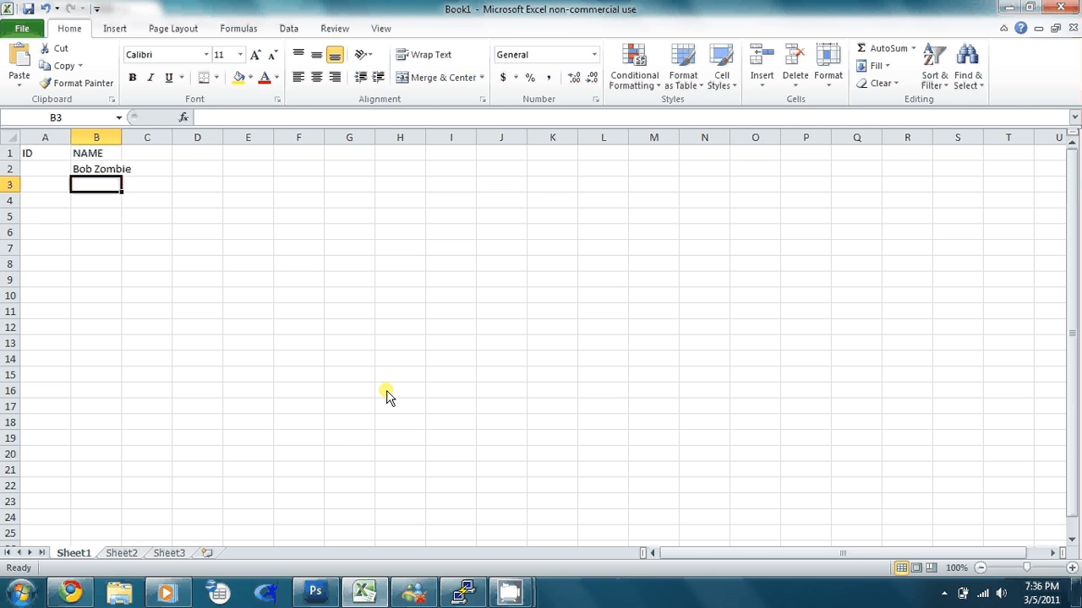
{"action": "key", "text": "Up"}
{"action": "key", "text": "Left"}
{"action": "type", "text": "1"}
Autofit the width of column B to the zombie's name
{"action": "key", "text": "Up"}
{"action": "key", "text": "Right"}
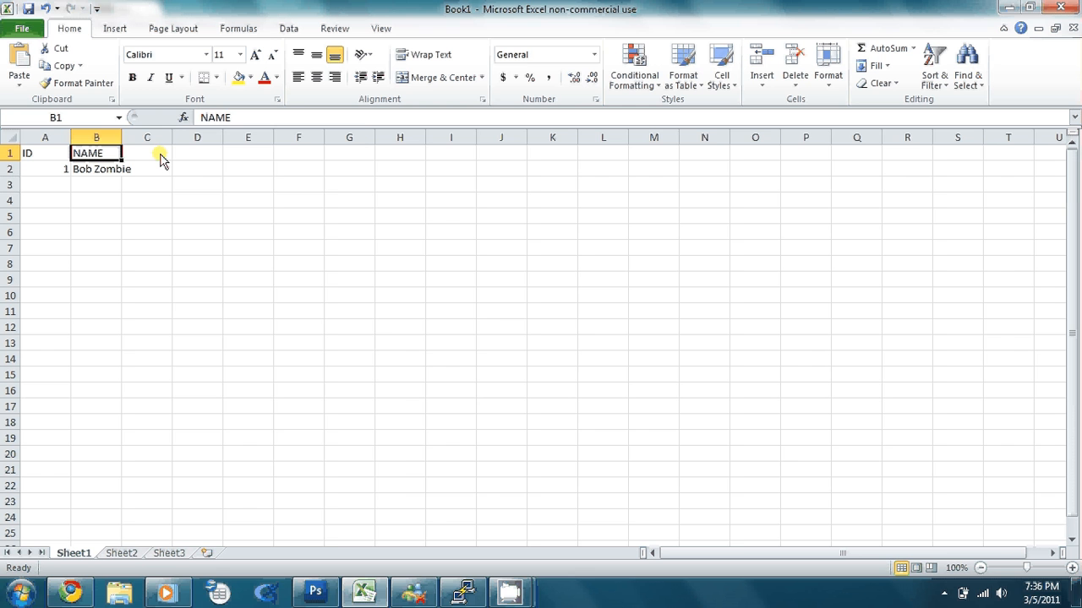
{"action": "double_click", "coordinate": [123, 138]}
Add a LIFE column header in C1 with the value 10 in C2
{"action": "key", "text": "Right"}
{"action": "type", "text": "L"}
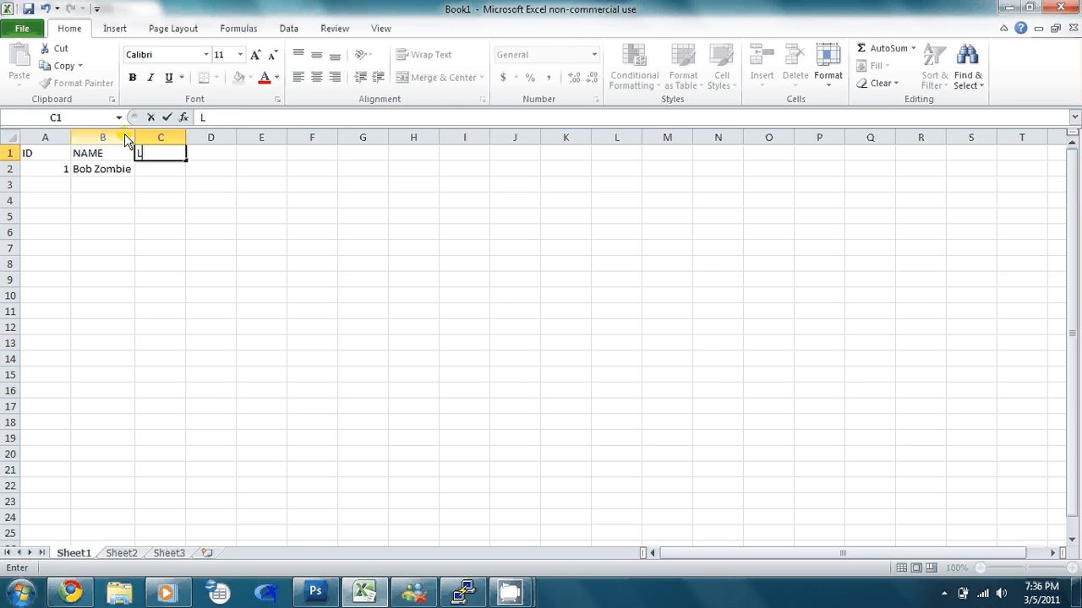
{"action": "type", "text": "IFE"}
{"action": "key", "text": "Return"}
{"action": "type", "text": "10"}
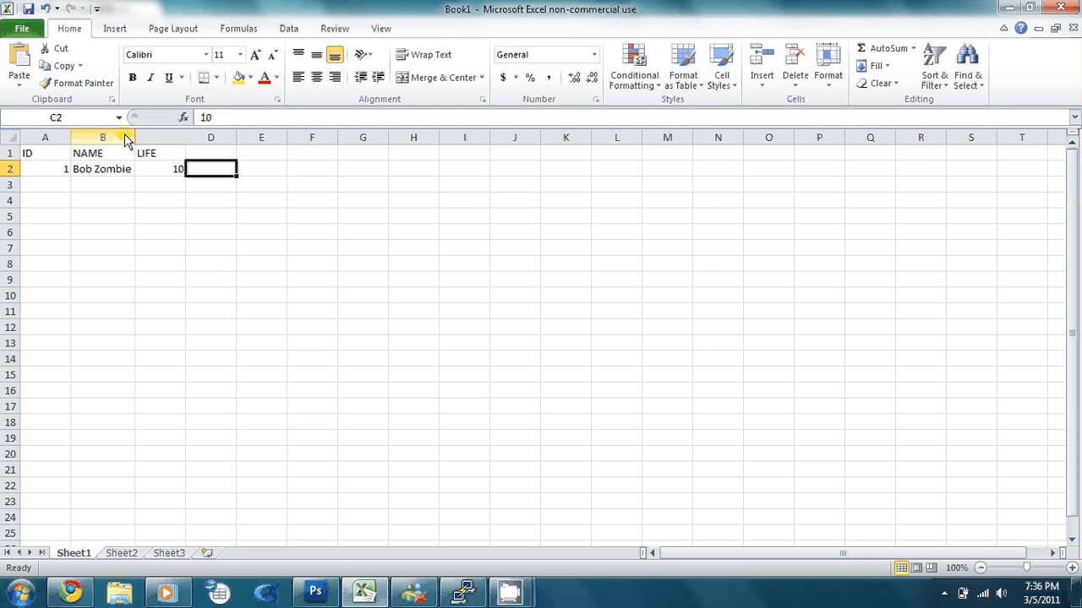
Add an ATTACK column header in D1 with the value 3 in D2
{"action": "key", "text": "Up"}
{"action": "key", "text": "Right"}
{"action": "type", "text": "ATTACK"}
{"action": "key", "text": "Return"}
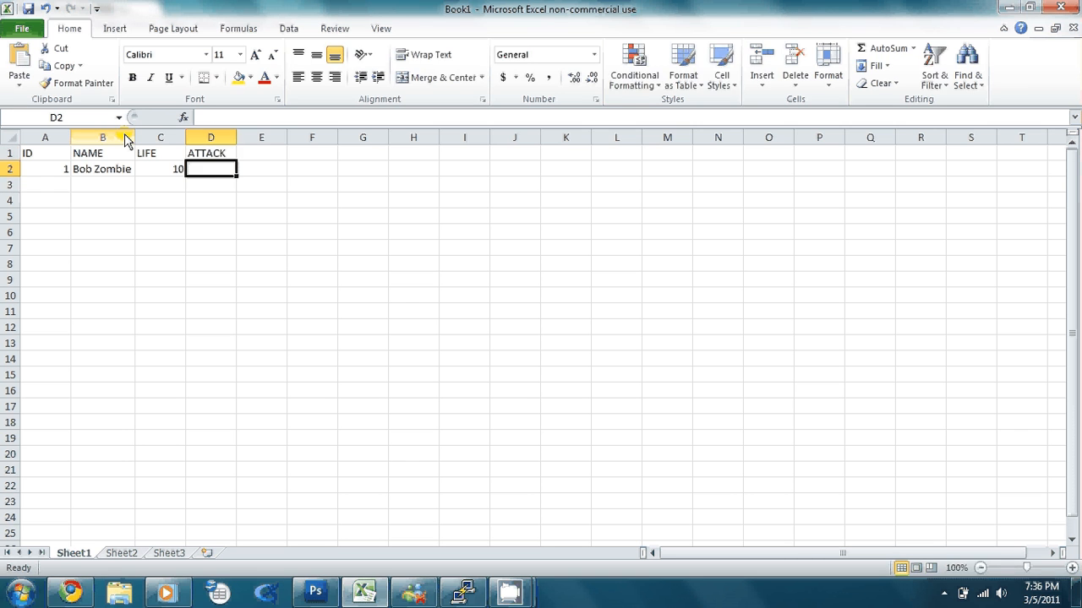
{"action": "type", "text": "3"}
Add a DEFENSE column header in E1 with the value 2 in E2
{"action": "key", "text": "Up"}
{"action": "key", "text": "Right"}
{"action": "type", "text": "DEFENSE"}
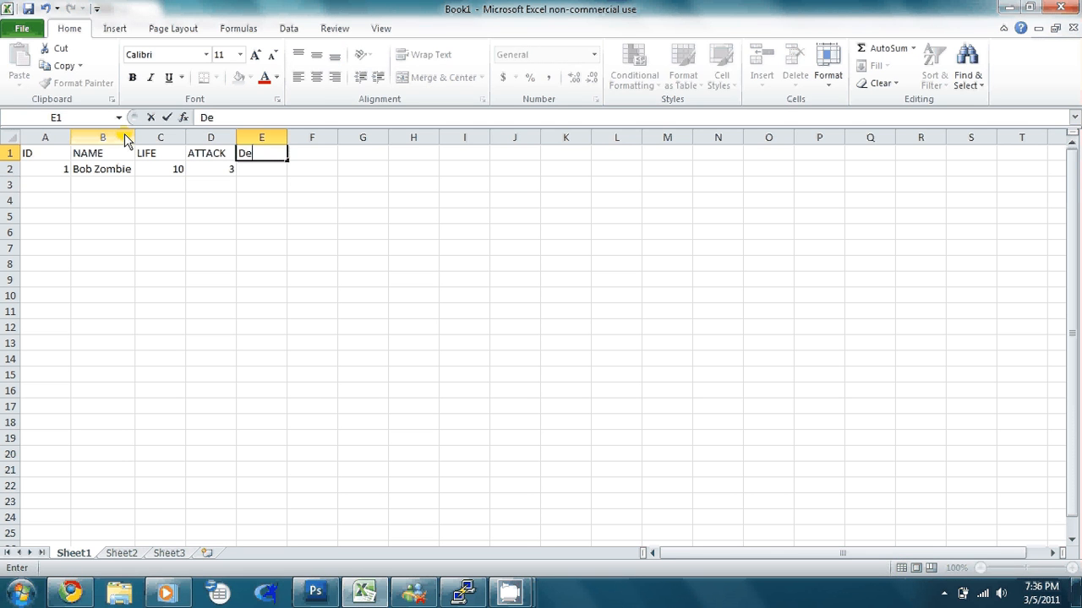
{"action": "key", "text": "Return"}
{"action": "type", "text": "2"}
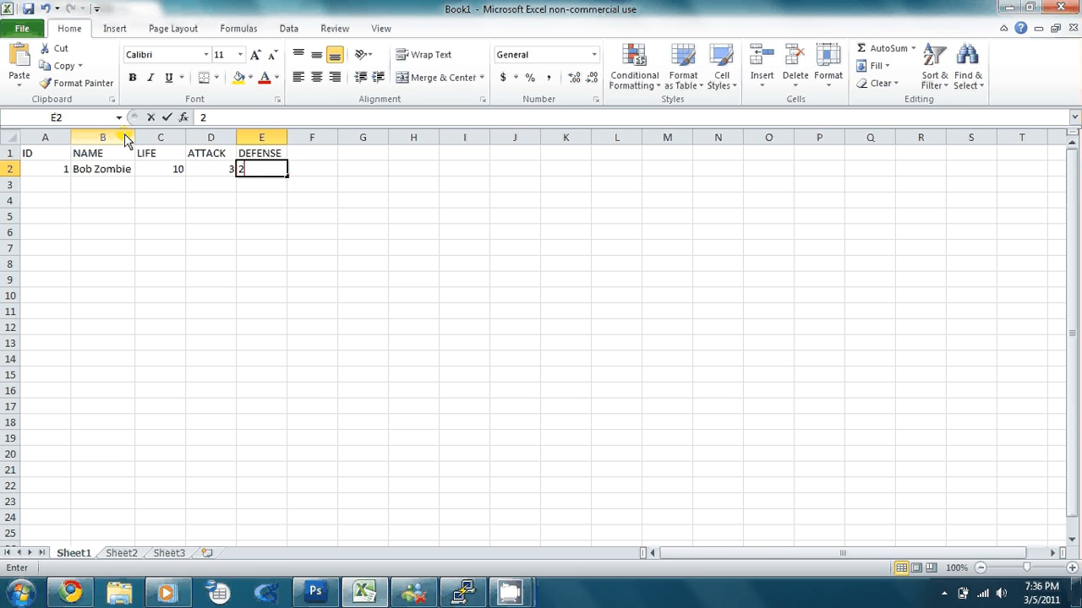
Add a SPECIAL column header in F1 with "No Special Abilities." in F2, and autofit the width of column F
{"action": "key", "text": "Up"}
{"action": "key", "text": "shift+Home"}
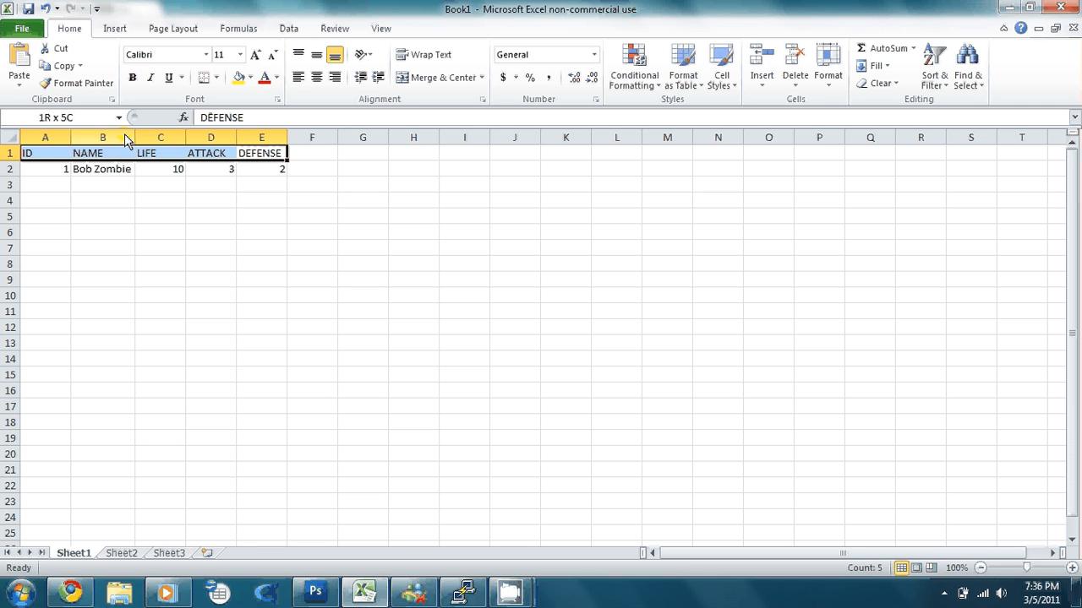
{"action": "key", "text": "Right"}
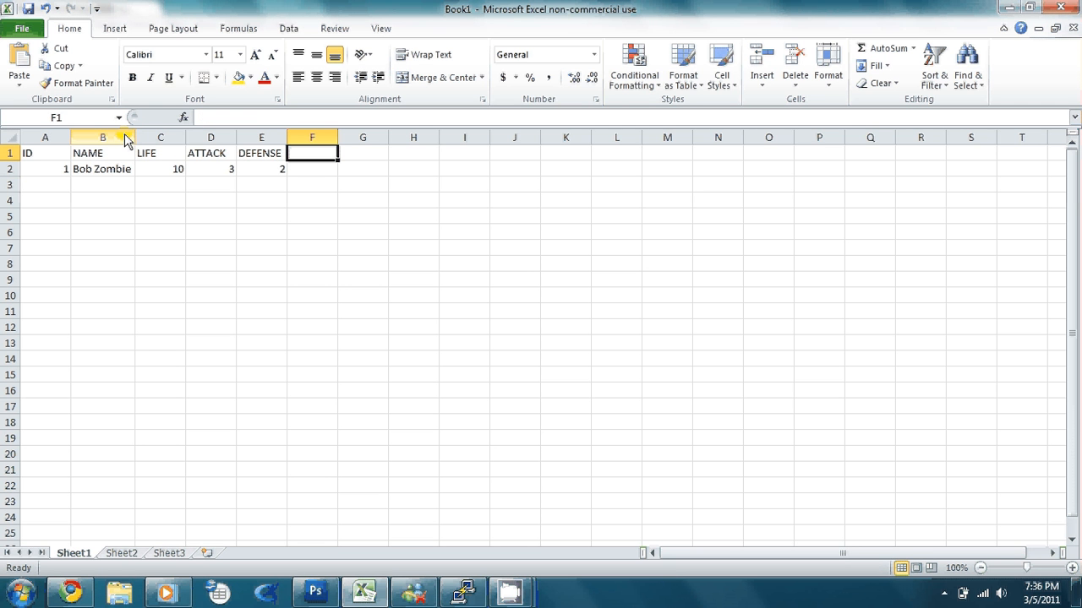
{"action": "type", "text": "SPECIAL"}
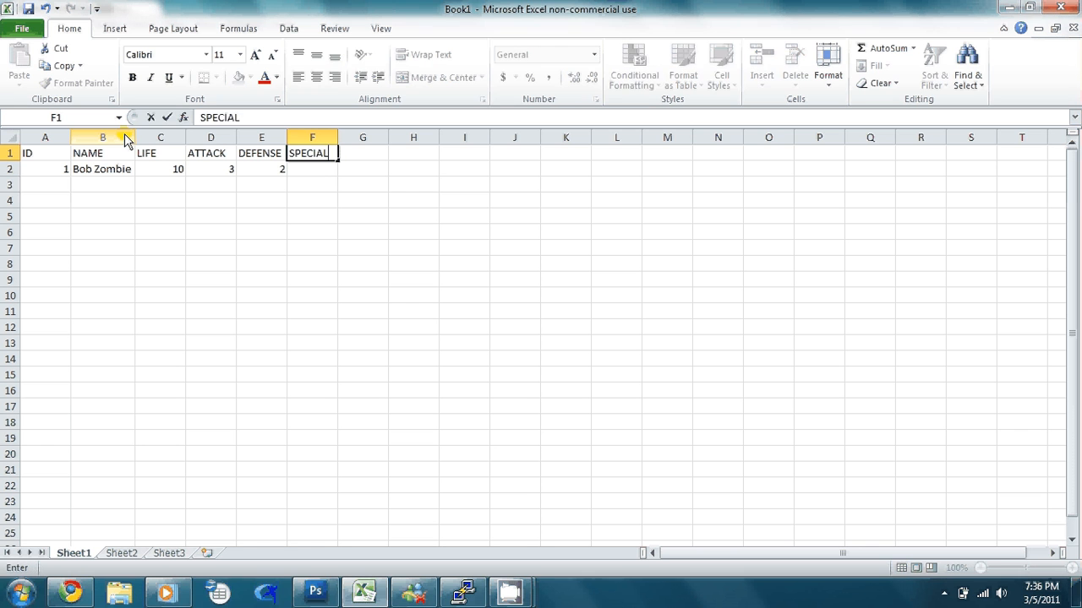
{"action": "key", "text": "Return"}
{"action": "type", "text": "No"}
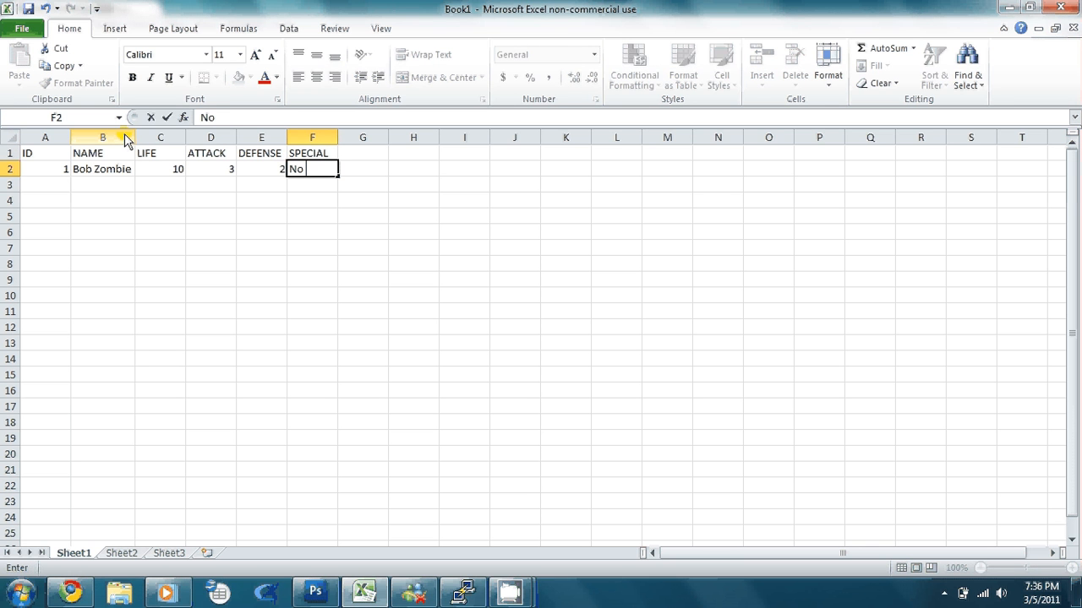
{"action": "type", "text": " Special Abi"}
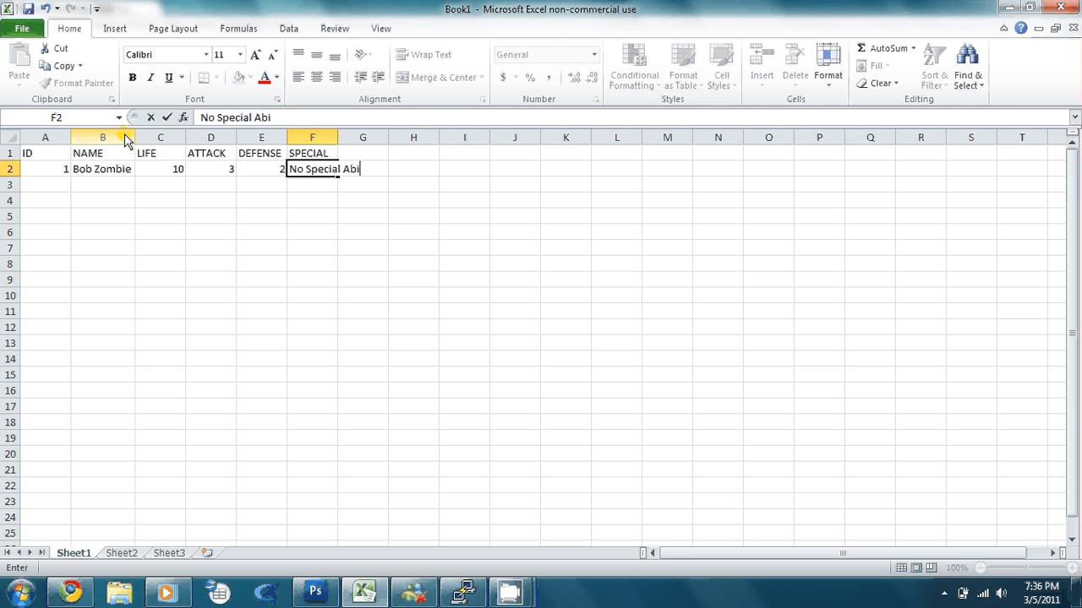
{"action": "type", "text": "lities."}
{"action": "key", "text": "Return"}
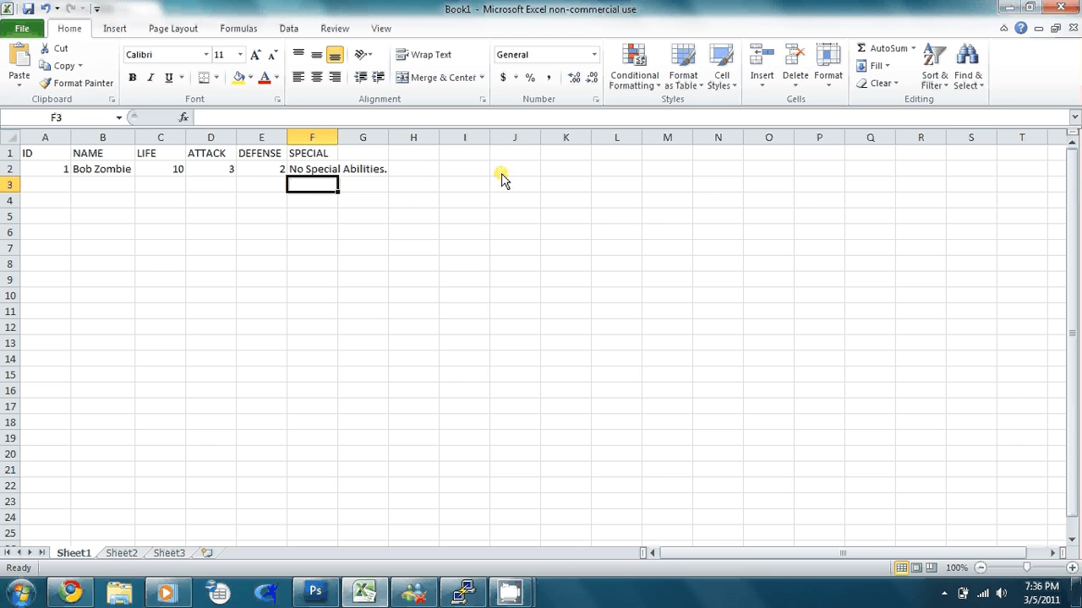
{"action": "double_click", "coordinate": [337, 137]}
Add an Image column header in G1
{"action": "left_click", "coordinate": [415, 153]}
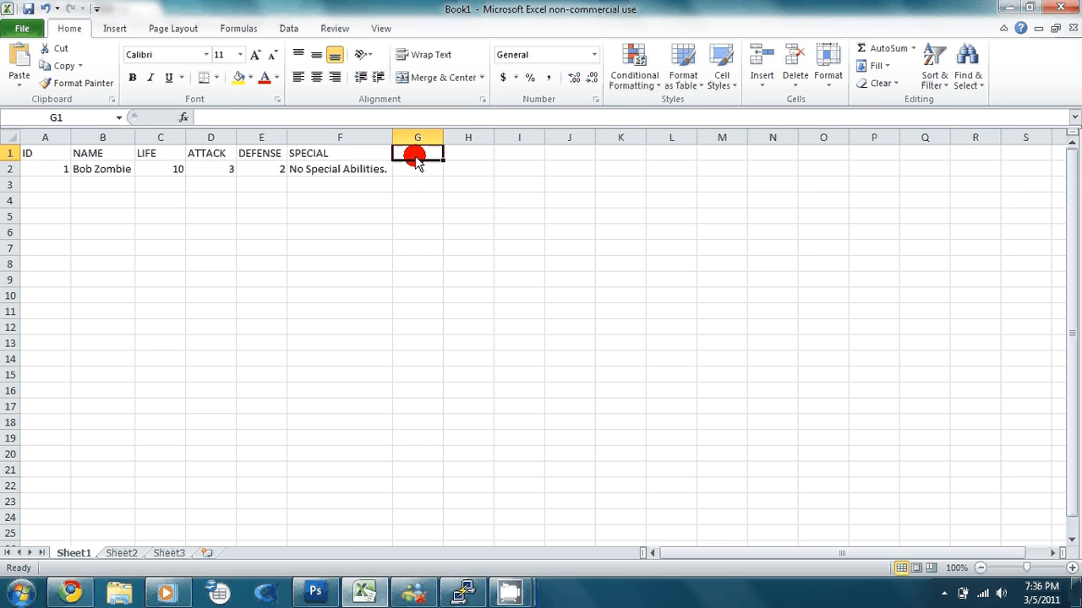
{"action": "type", "text": "Image"}
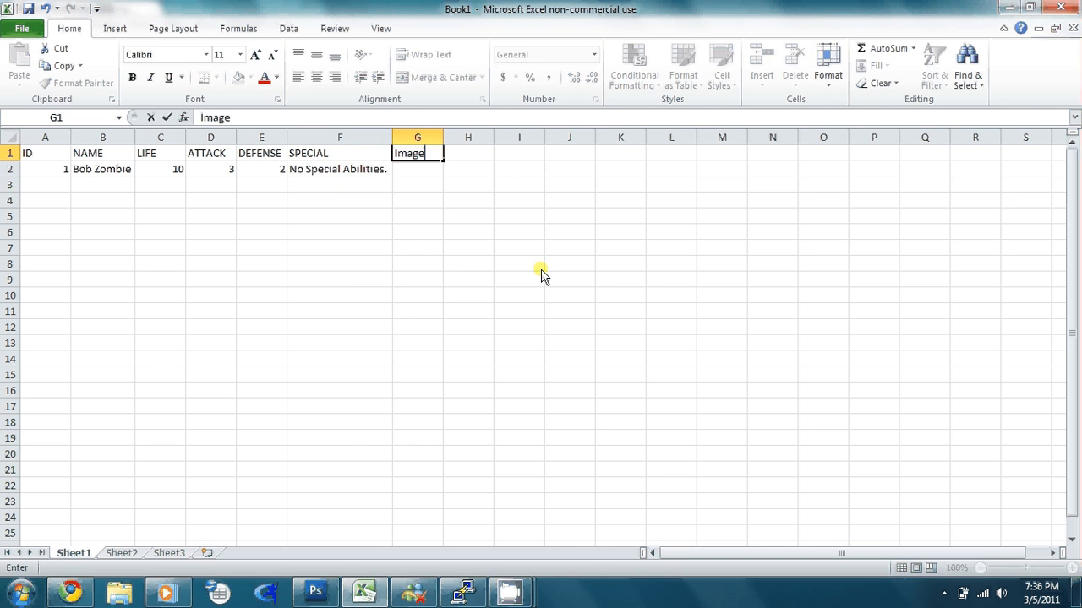
{"action": "key", "text": "Return"}
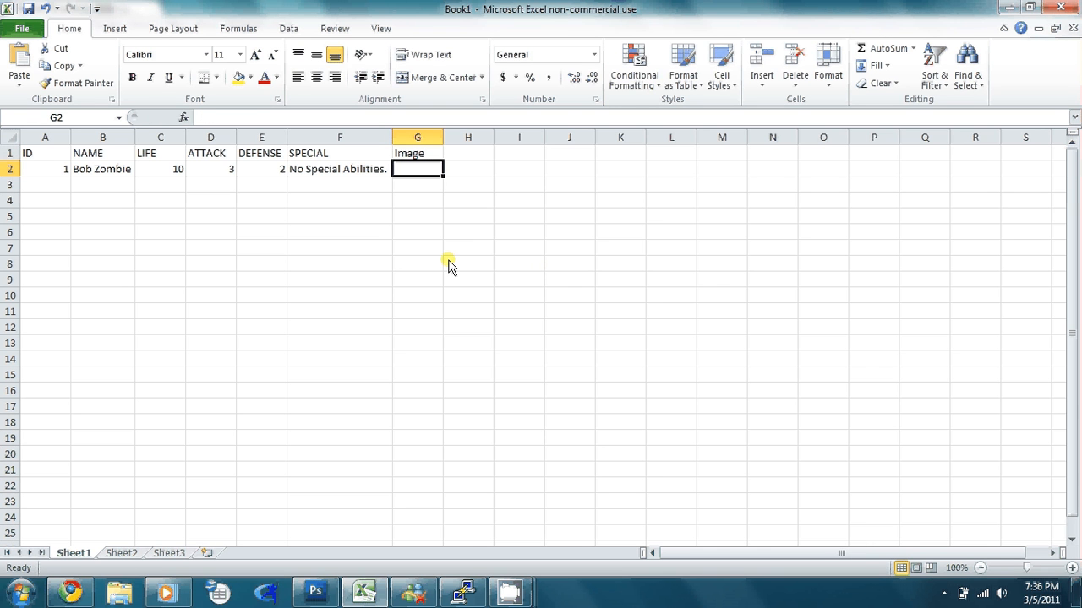
Switch to Windows Explorer and look through the Zombie Tutorial folder under Active Games, including its images folder
{"action": "left_click", "coordinate": [127, 596]}
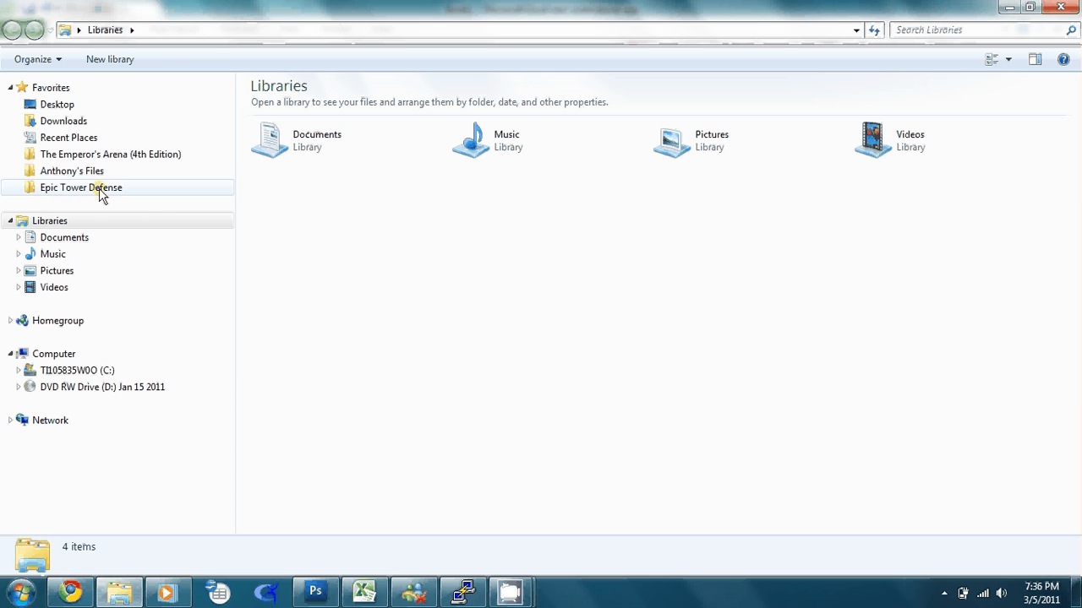
{"action": "left_click", "coordinate": [100, 191]}
{"action": "left_click", "coordinate": [371, 30]}
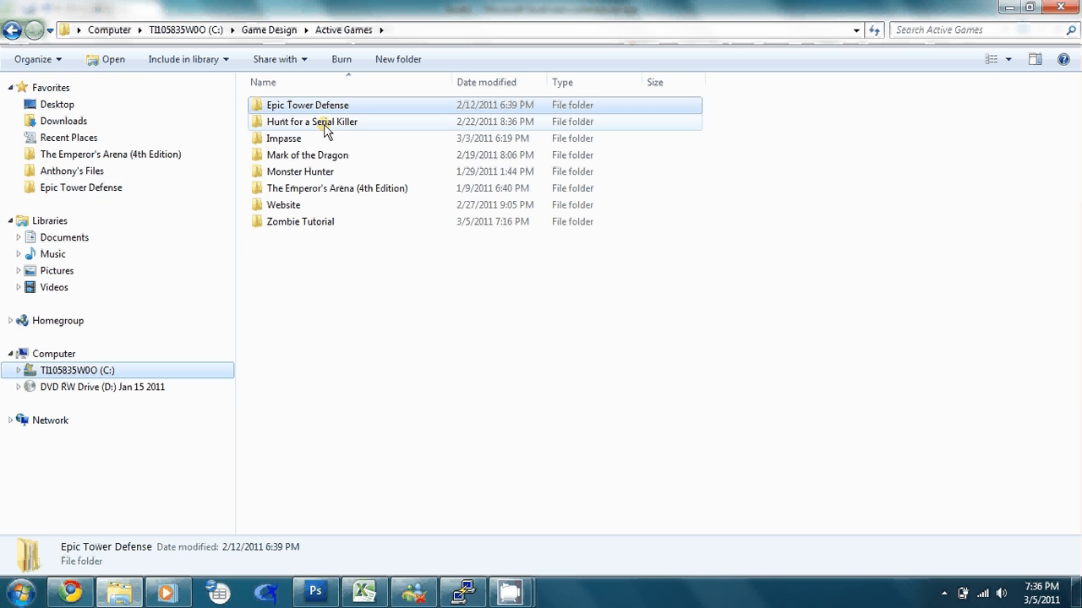
{"action": "double_click", "coordinate": [337, 228]}
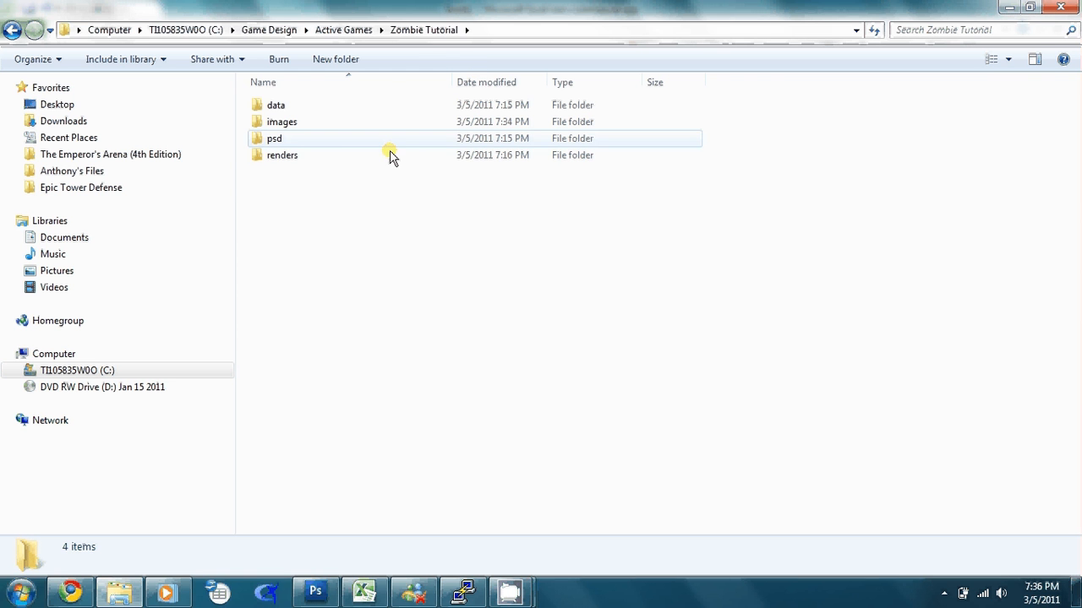
{"action": "double_click", "coordinate": [324, 120]}
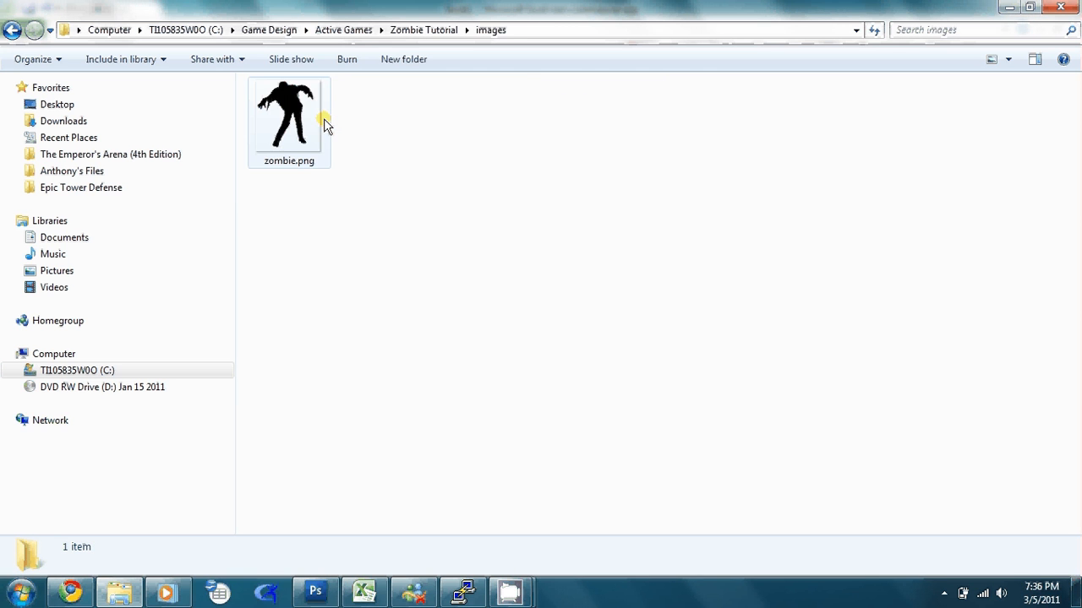
{"action": "left_click", "coordinate": [423, 29]}
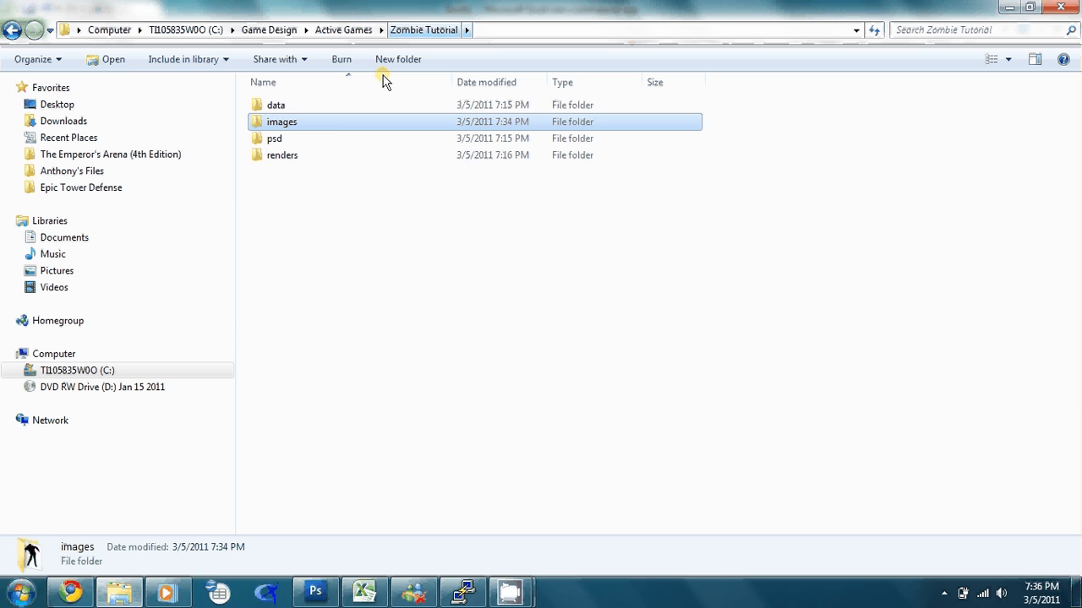
{"action": "left_click", "coordinate": [336, 143]}
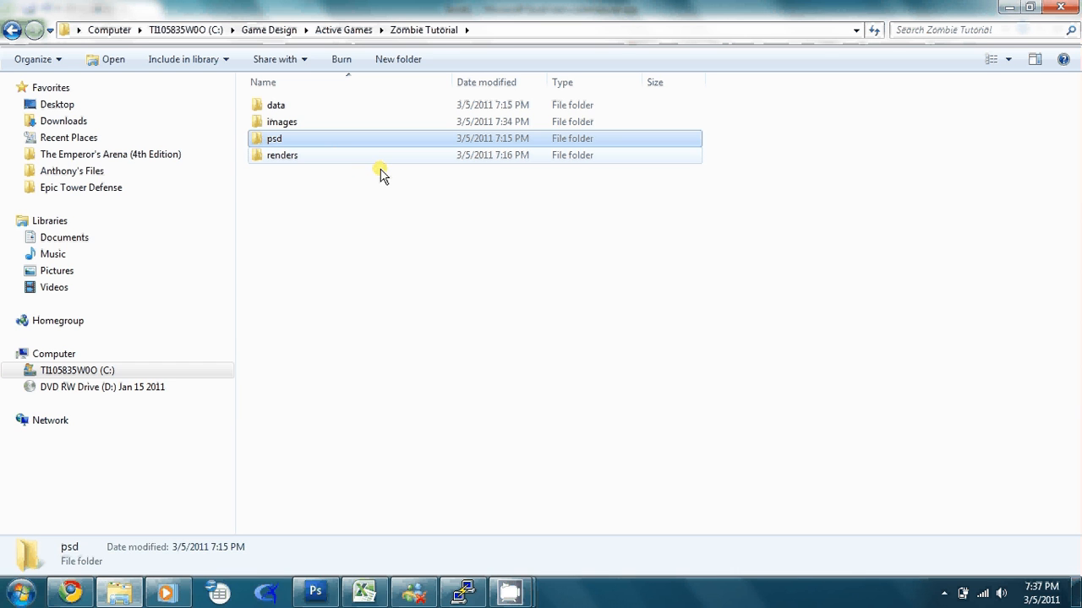
{"action": "left_click", "coordinate": [401, 221]}
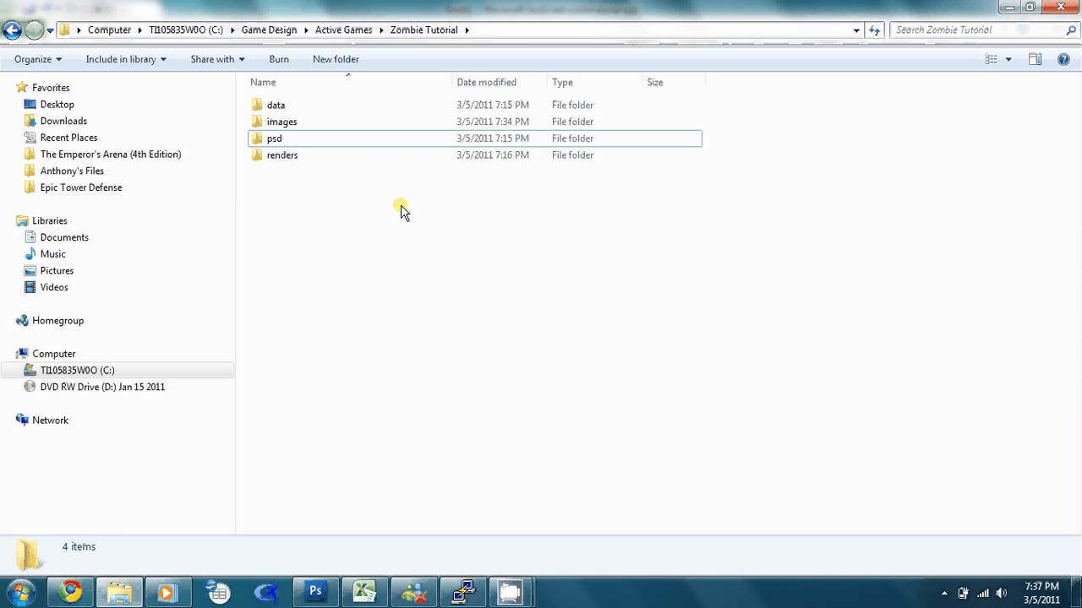
View the folder structure of The Emperor's Arena (4th Edition) and return to the Zombie Tutorial folder
{"action": "left_click", "coordinate": [110, 154]}
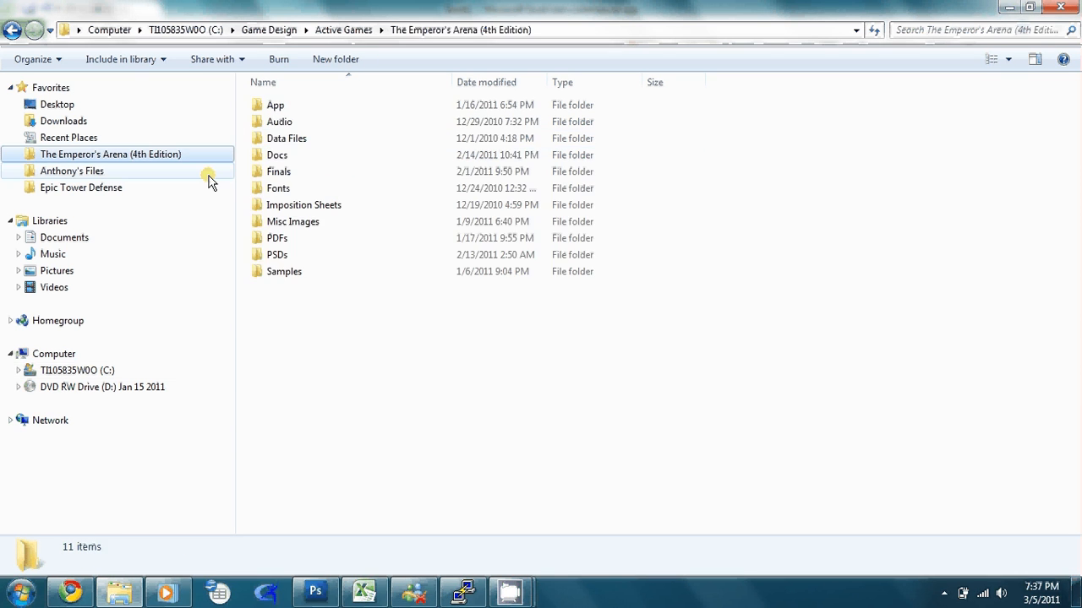
{"action": "left_click", "coordinate": [352, 30]}
{"action": "double_click", "coordinate": [371, 222]}
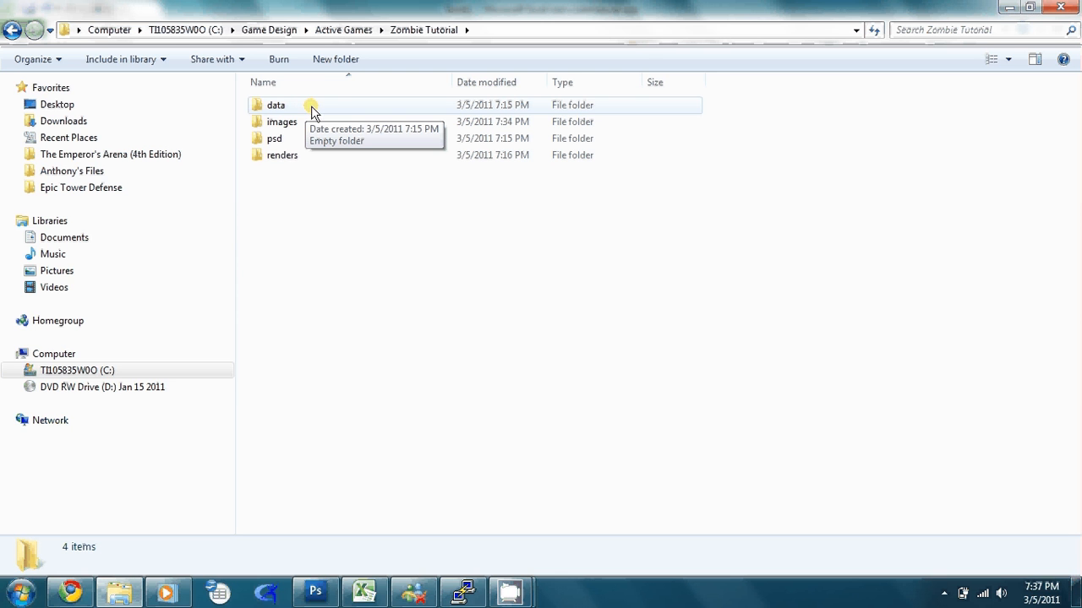
{"action": "key", "text": "alt"}
{"action": "key", "text": "alt"}
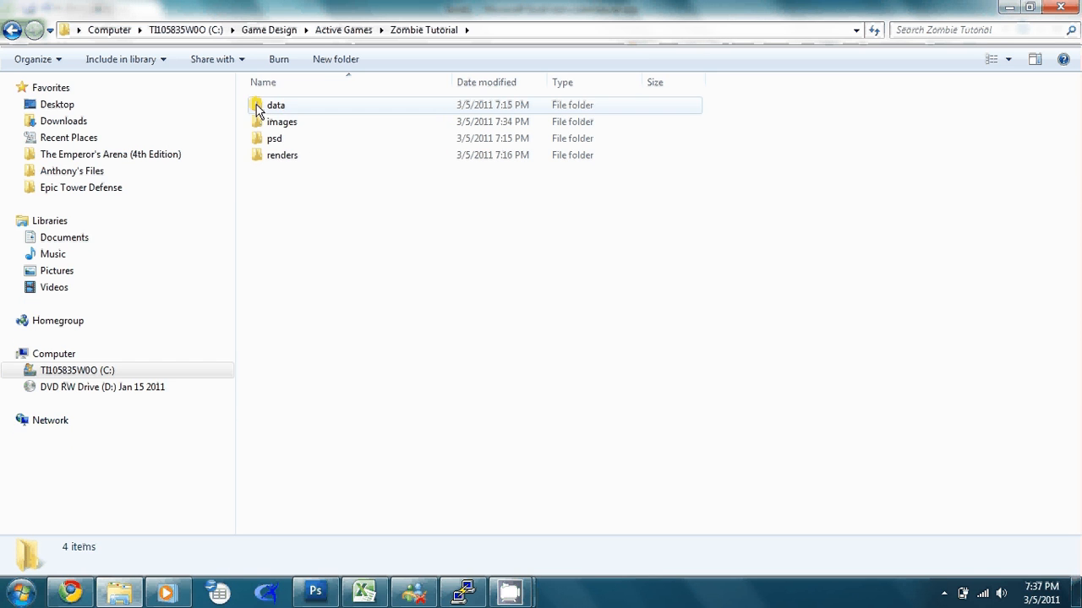
Check the full file name of the zombie image in the images folder and switch back to Excel
{"action": "left_click", "coordinate": [309, 125]}
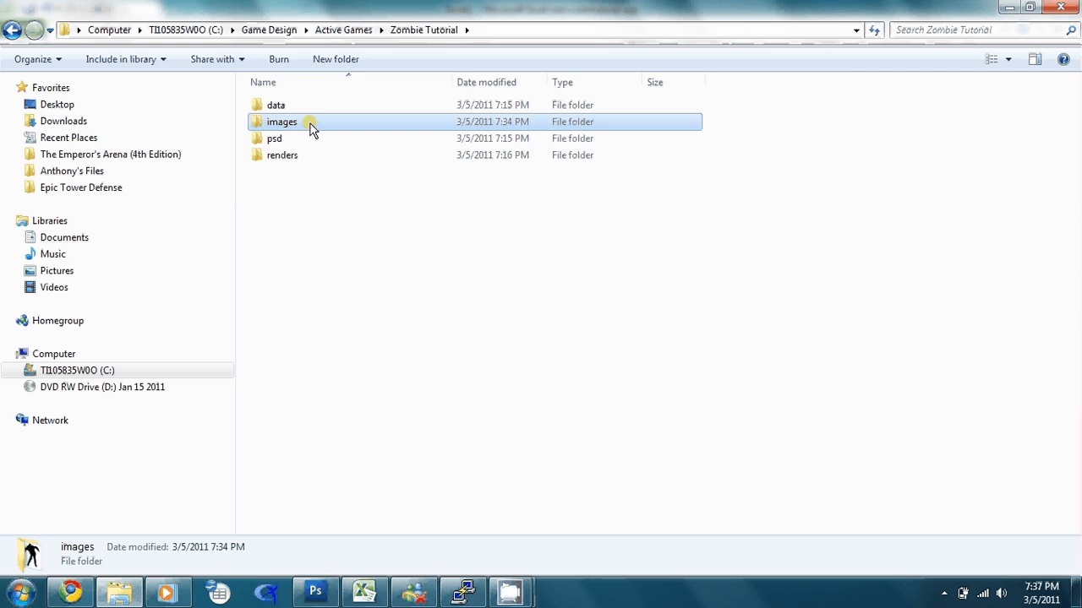
{"action": "double_click", "coordinate": [309, 125]}
{"action": "left_click", "coordinate": [306, 163]}
{"action": "key", "text": "F2"}
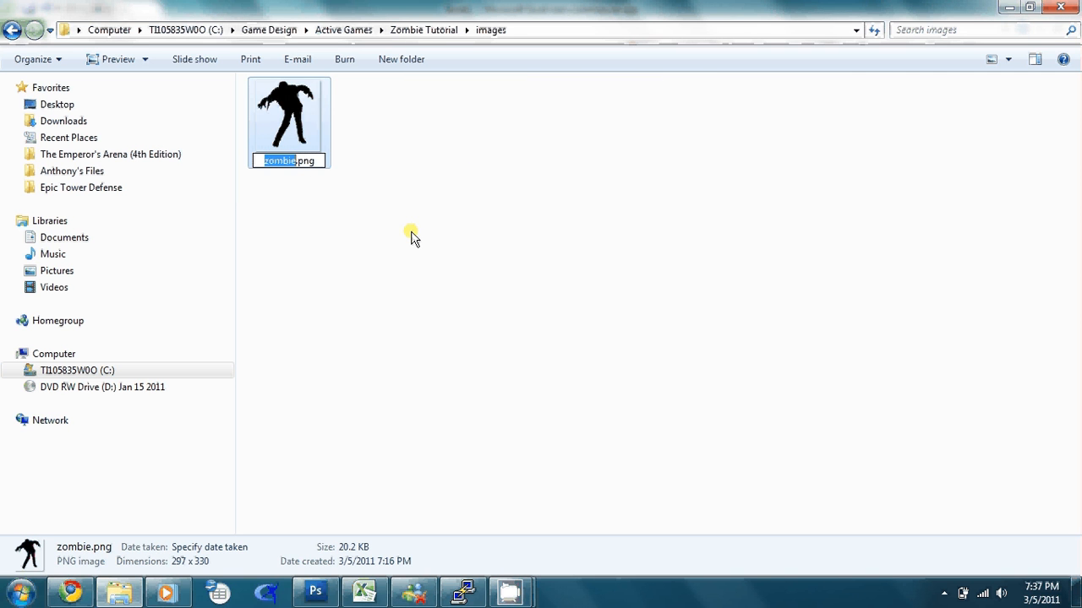
{"action": "key", "text": "End"}
{"action": "key", "text": "ctrl+a"}
{"action": "key", "text": "alt+Tab"}
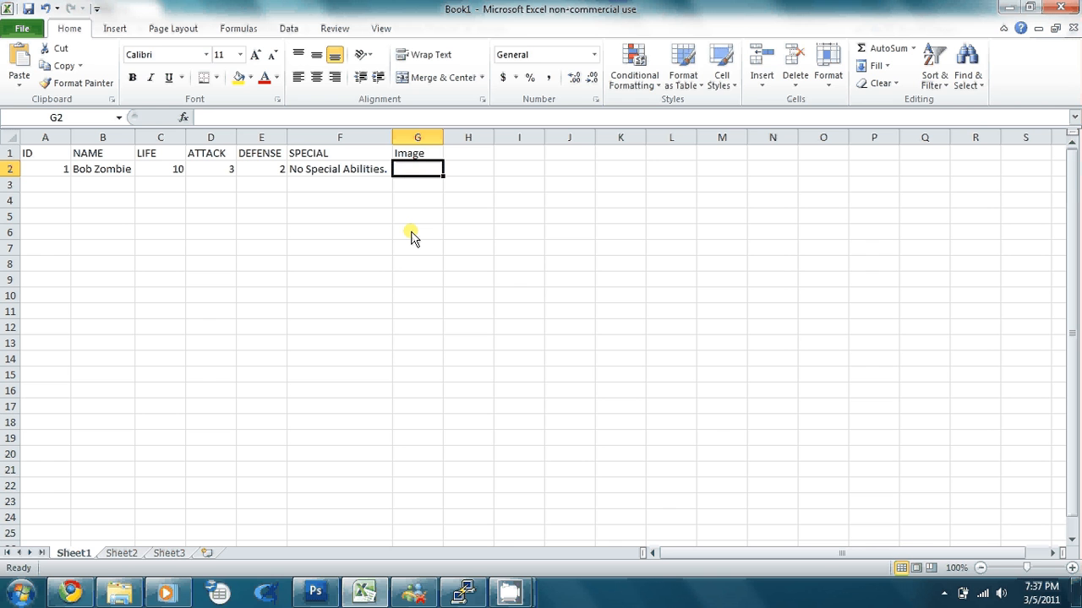
Enter the relative image path ../images/zombie.png as text in G2 and autofit the width of column G
{"action": "type", "text": "'.."}
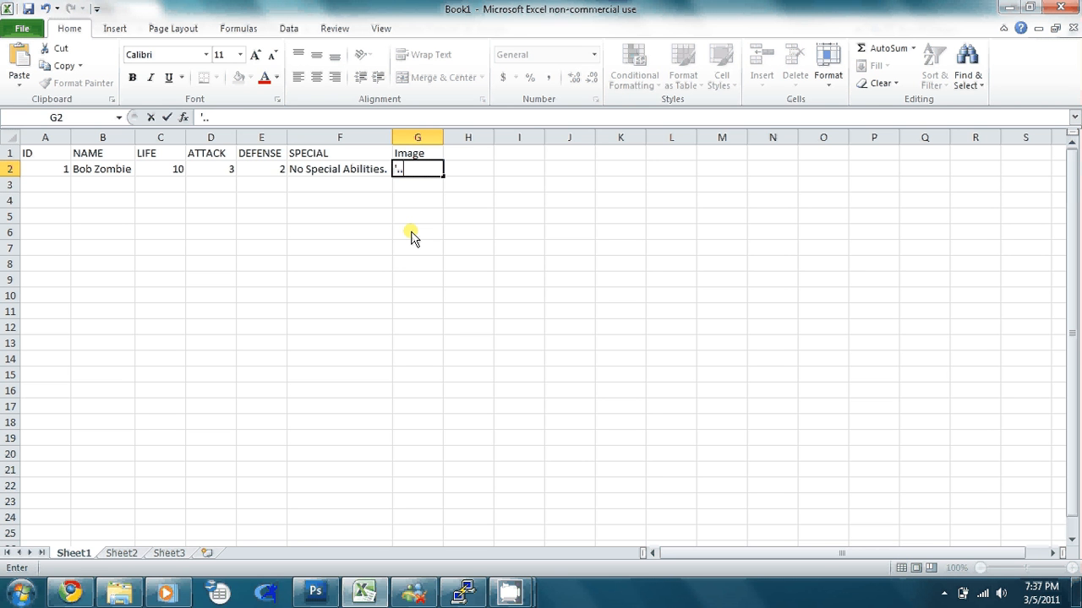
{"action": "type", "text": "/images"}
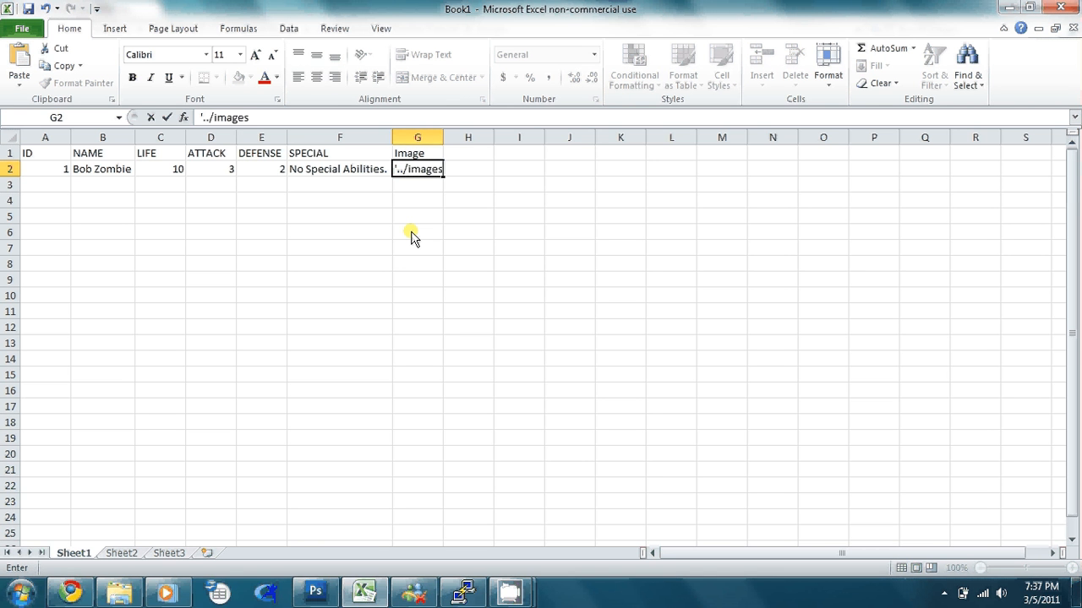
{"action": "type", "text": "/zombie.png"}
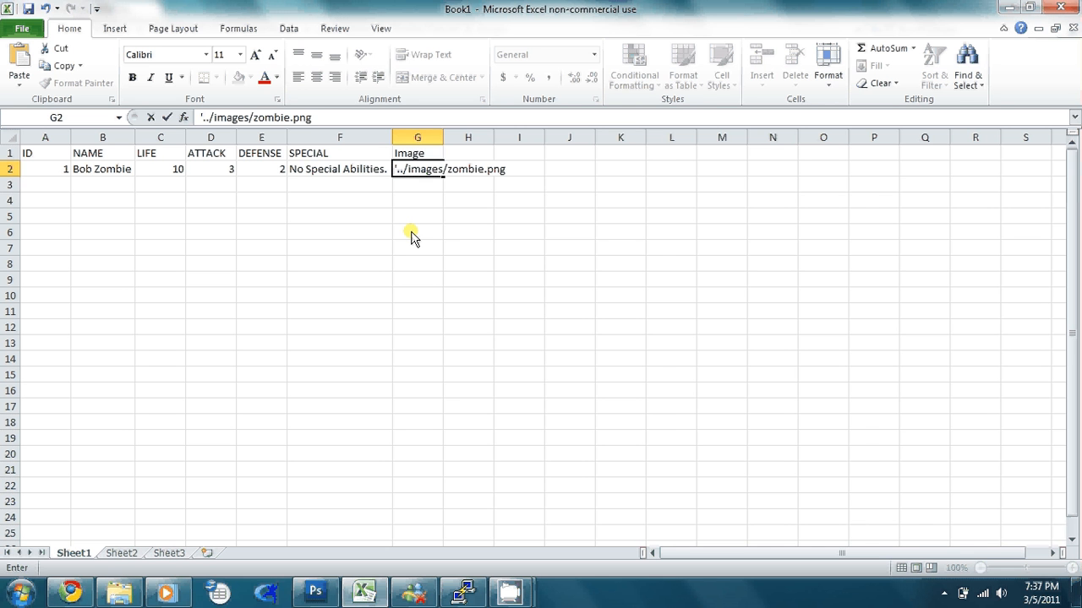
{"action": "key", "text": "Return"}
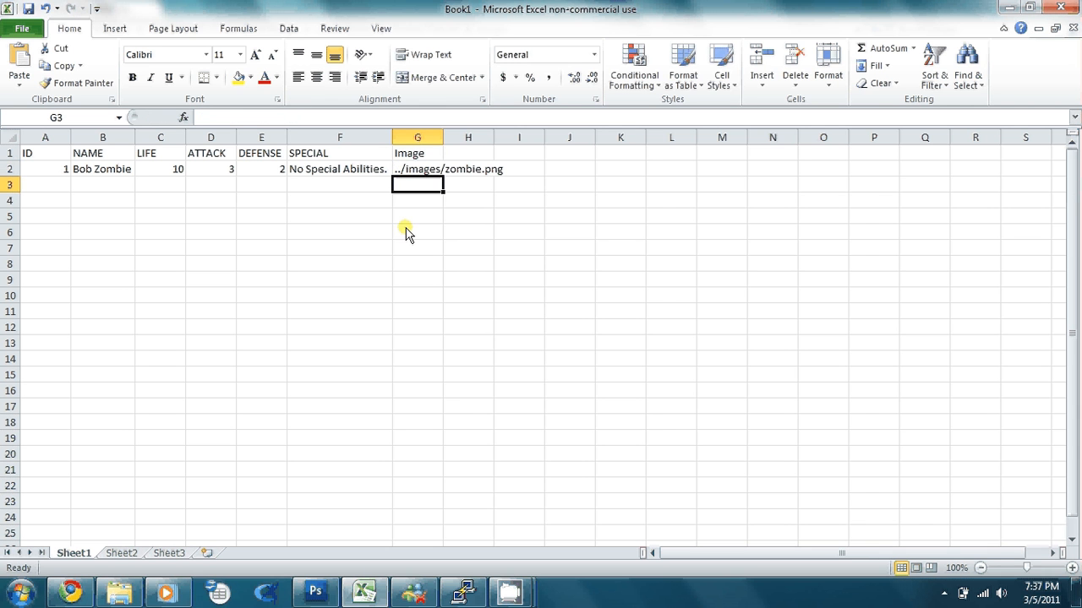
{"action": "double_click", "coordinate": [442, 137]}
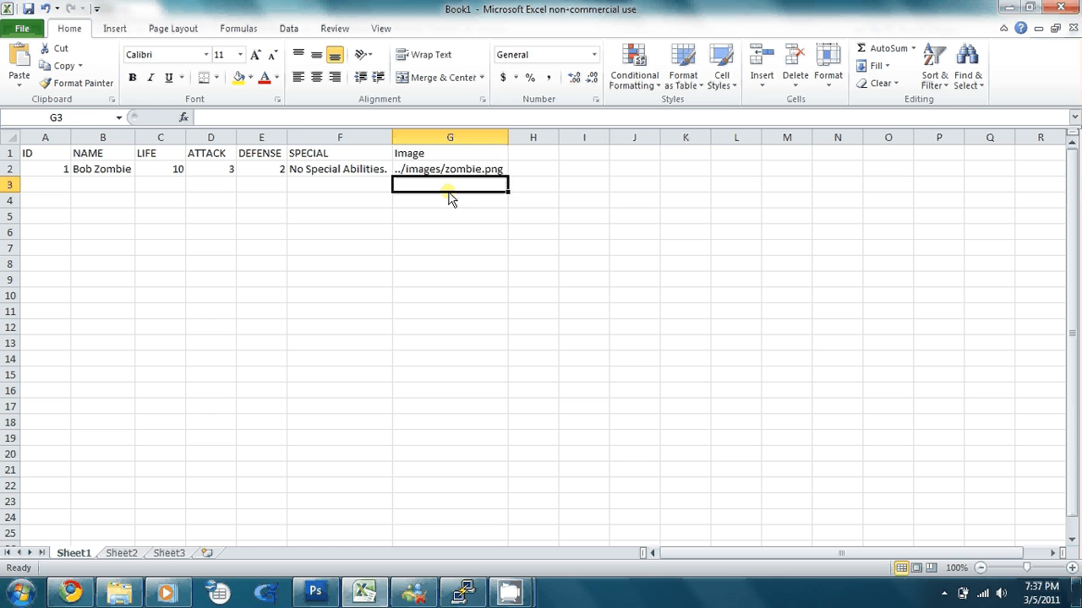
Enter the formula =A2 in cell A3 for the second zombie's ID
{"action": "left_click", "coordinate": [462, 173]}
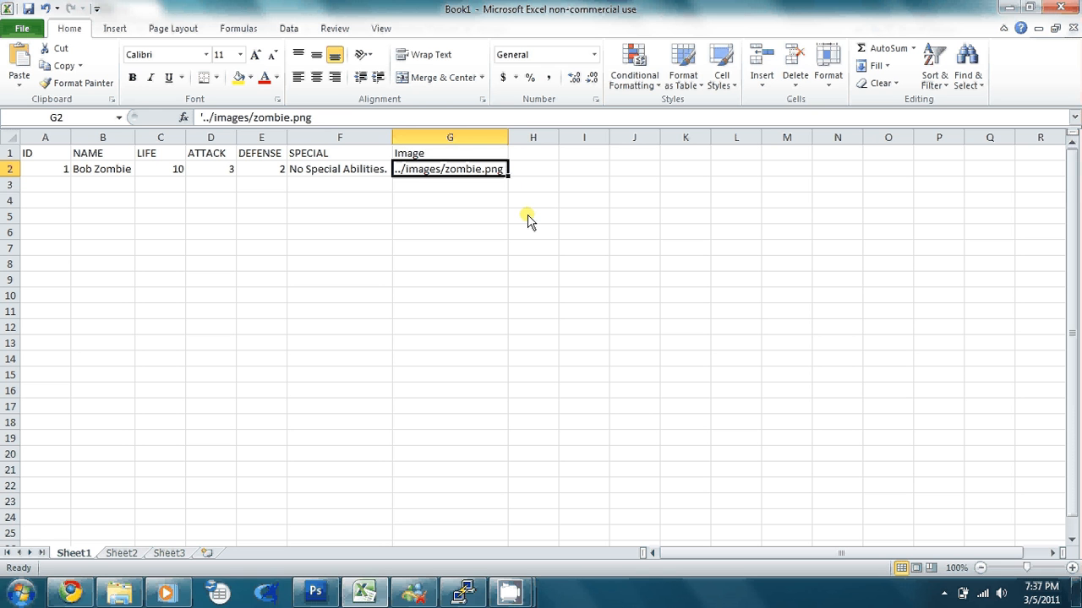
{"action": "key", "text": "Return"}
{"action": "type", "text": "="}
{"action": "key", "text": "Up"}
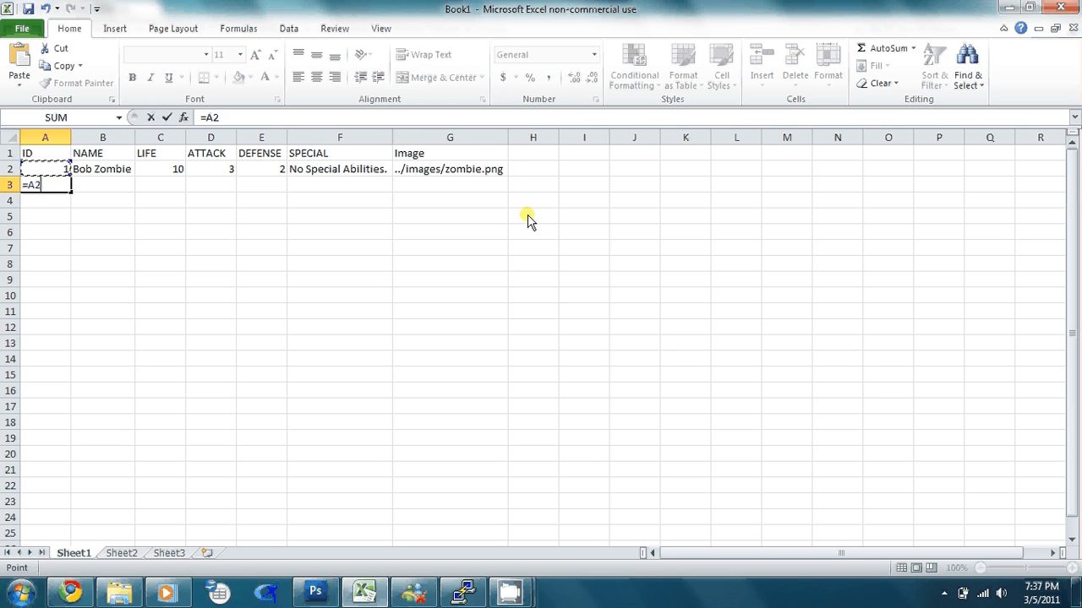
{"action": "key", "text": "Return"}
{"action": "key", "text": "Up"}
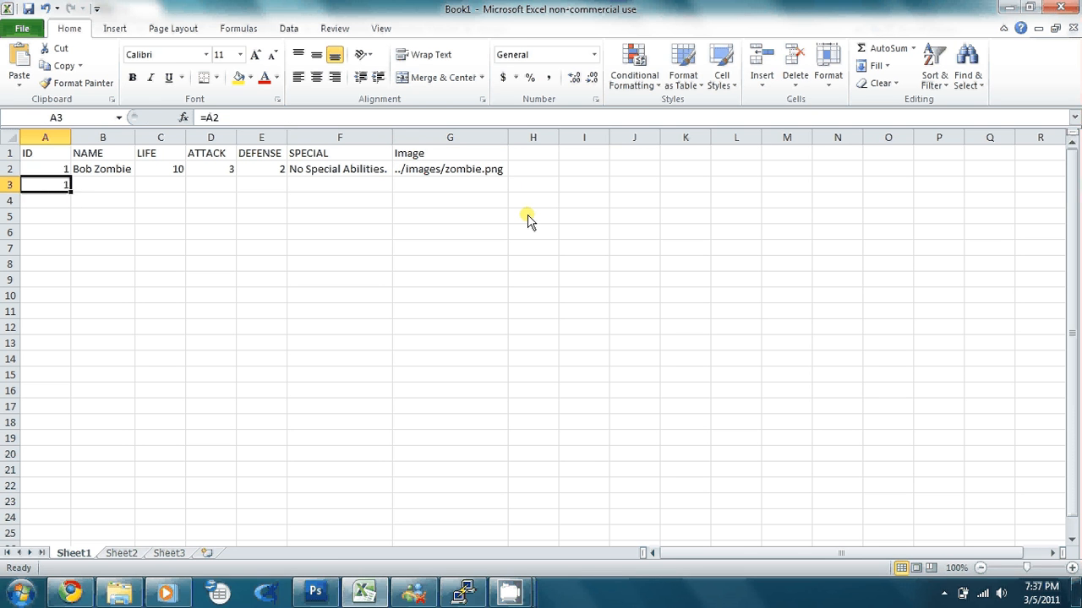
Set the ID formula in A3 to =A2+1
{"action": "type", "text": "="}
{"action": "key", "text": "Up"}
{"action": "type", "text": "+"}
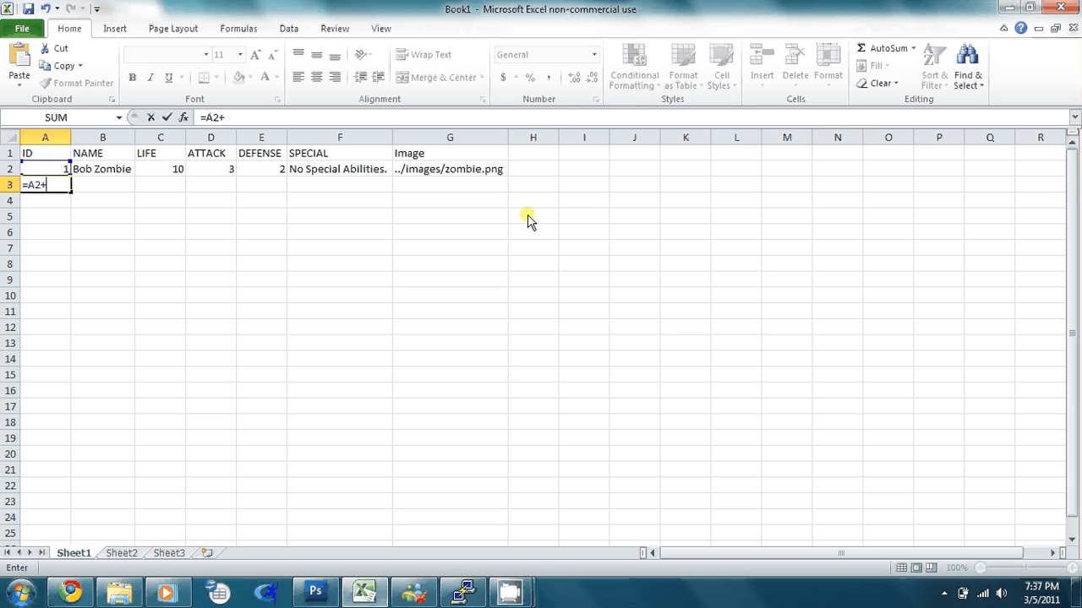
{"action": "type", "text": "1"}
{"action": "key", "text": "Return"}
Copy the zombie's name, stats, special text and image path from B2:G2 into row 3
{"action": "key", "text": "Up"}
{"action": "key", "text": "Up"}
{"action": "key", "text": "Right"}
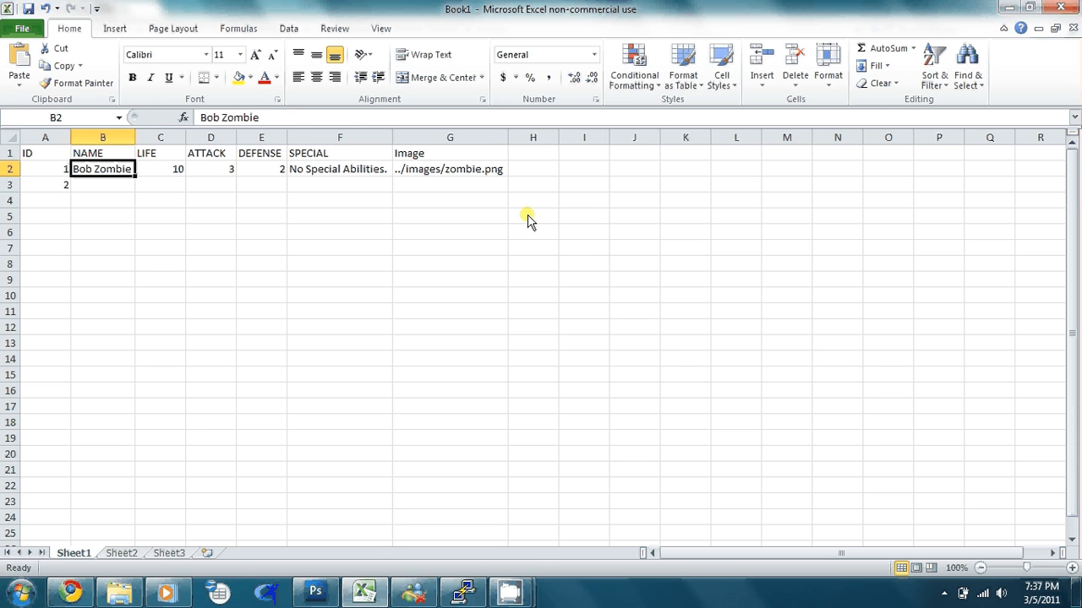
{"action": "key", "text": "ctrl+shift+Right"}
{"action": "key", "text": "ctrl+c"}
{"action": "key", "text": "Down"}
{"action": "key", "text": "ctrl+v"}
Copy the complete second zombie record in A3:G3 down into rows 4 through 15
{"action": "key", "text": "Left"}
{"action": "key", "text": "ctrl+shift+Right"}
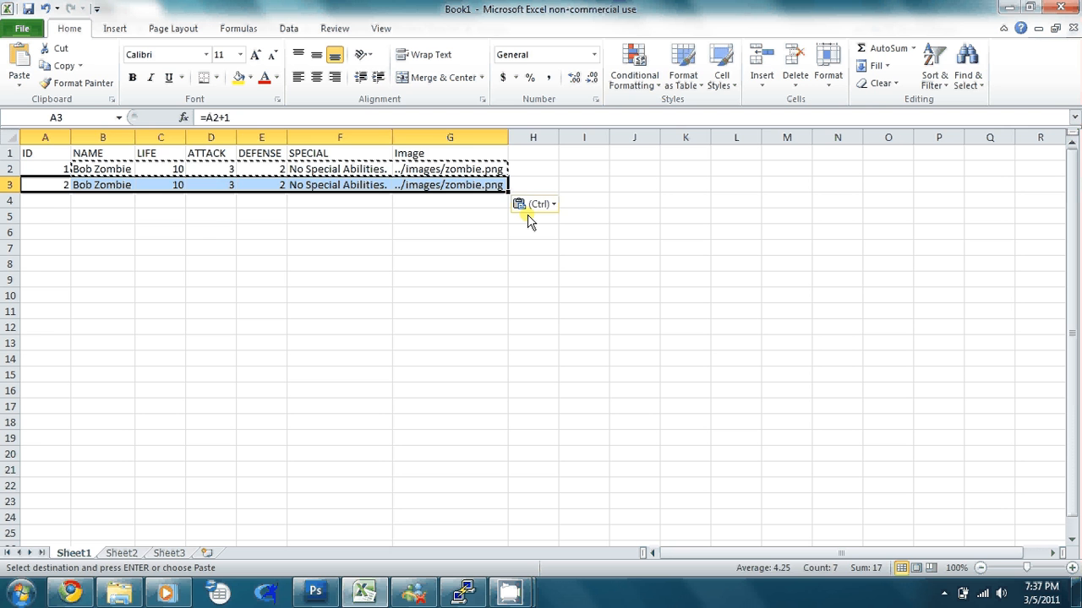
{"action": "key", "text": "ctrl+c"}
{"action": "key", "text": "Down"}
{"action": "key", "text": "shift+Down"}
{"action": "key", "text": "shift+Down"}
{"action": "key", "text": "shift+Down"}
{"action": "key", "text": "shift+Down"}
{"action": "key", "text": "shift+Down"}
{"action": "key", "text": "shift+Down"}
{"action": "key", "text": "shift+Down"}
{"action": "key", "text": "shift+Down"}
{"action": "key", "text": "shift+Down"}
{"action": "key", "text": "shift+Down"}
{"action": "key", "text": "shift+Down"}
{"action": "key", "text": "ctrl+v"}
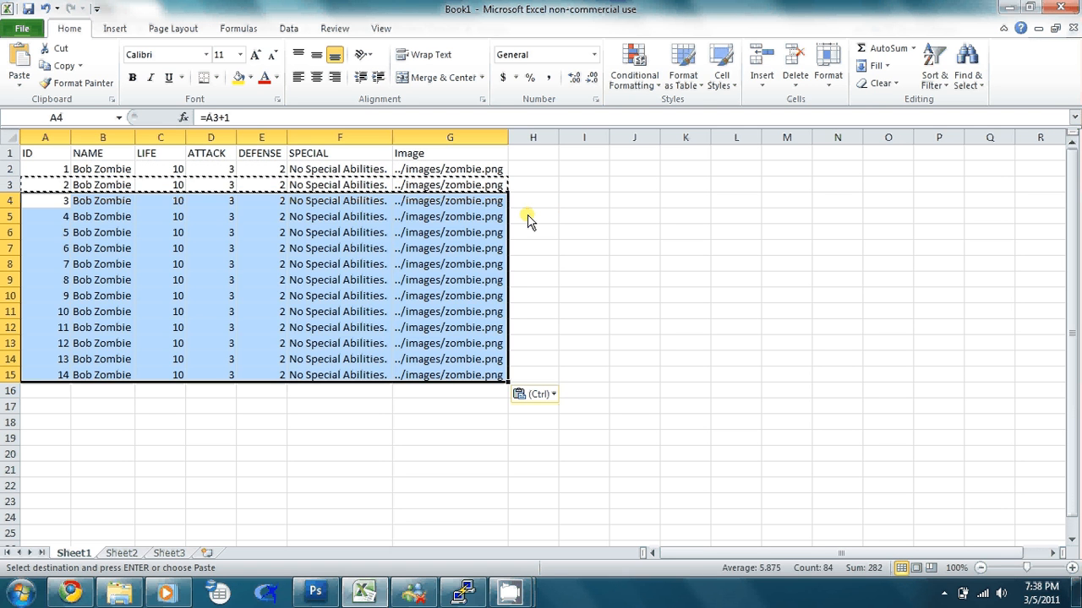
Copy the last zombie record in A15:G15 into row 16
{"action": "key", "text": "Down"}
{"action": "key", "text": "ctrl+Down"}
{"action": "key", "text": "ctrl+shift+Right"}
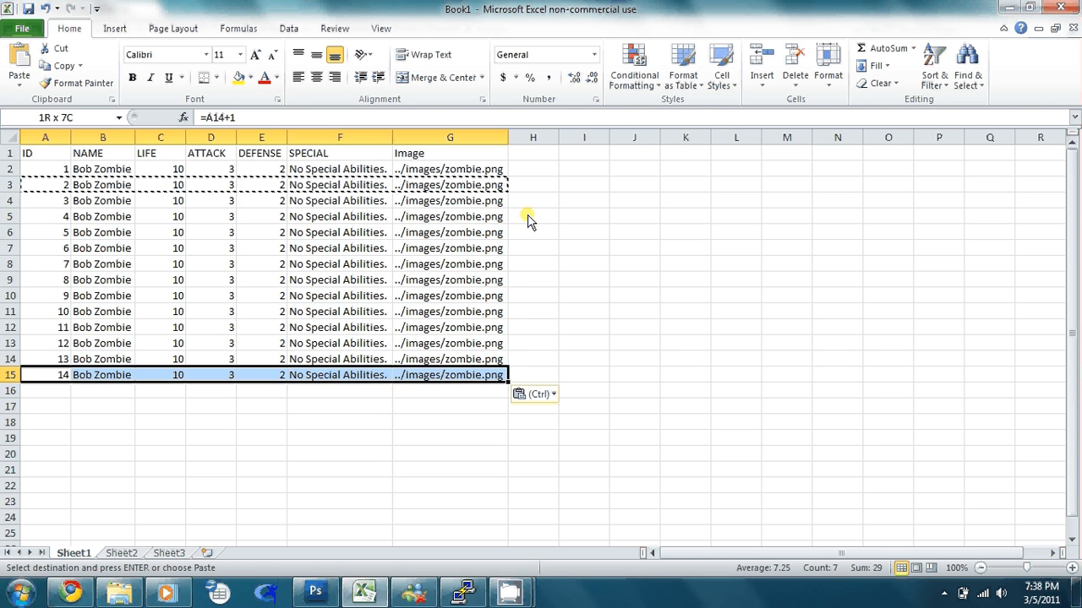
{"action": "key", "text": "ctrl+c"}
{"action": "key", "text": "Down"}
{"action": "key", "text": "ctrl+v"}
Copy the record in A16:G16 into row 17
{"action": "key", "text": "Down"}
{"action": "key", "text": "Up"}
{"action": "key", "text": "ctrl+shift+Right"}
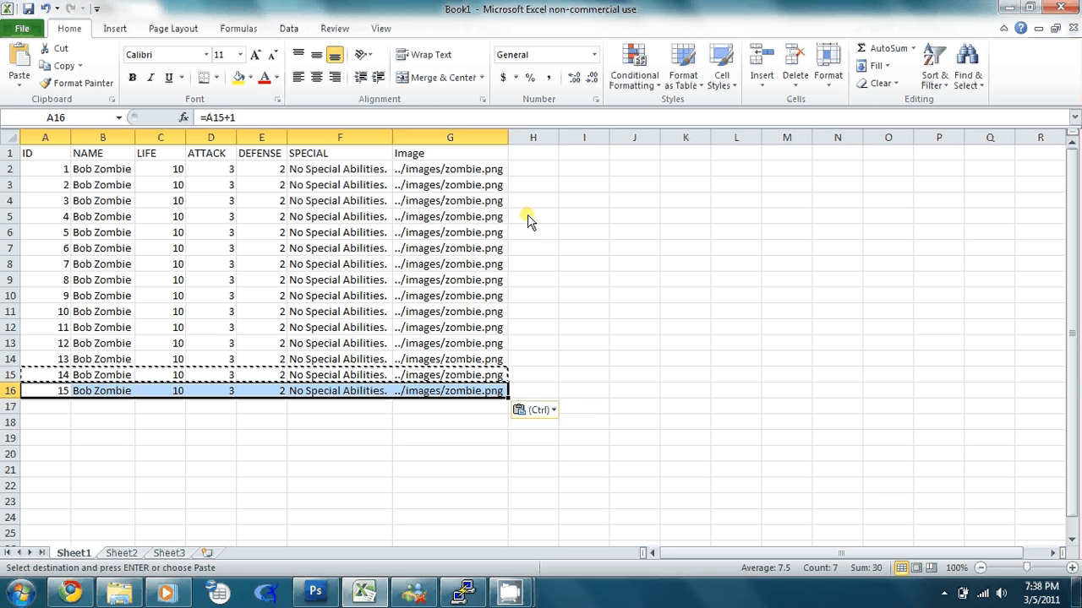
{"action": "key", "text": "ctrl+c"}
{"action": "key", "text": "Down"}
{"action": "key", "text": "ctrl+v"}
In row 17, change the name to Zombie Boss and set life to 20, attack to 5 and defense to 4
{"action": "key", "text": "Right"}
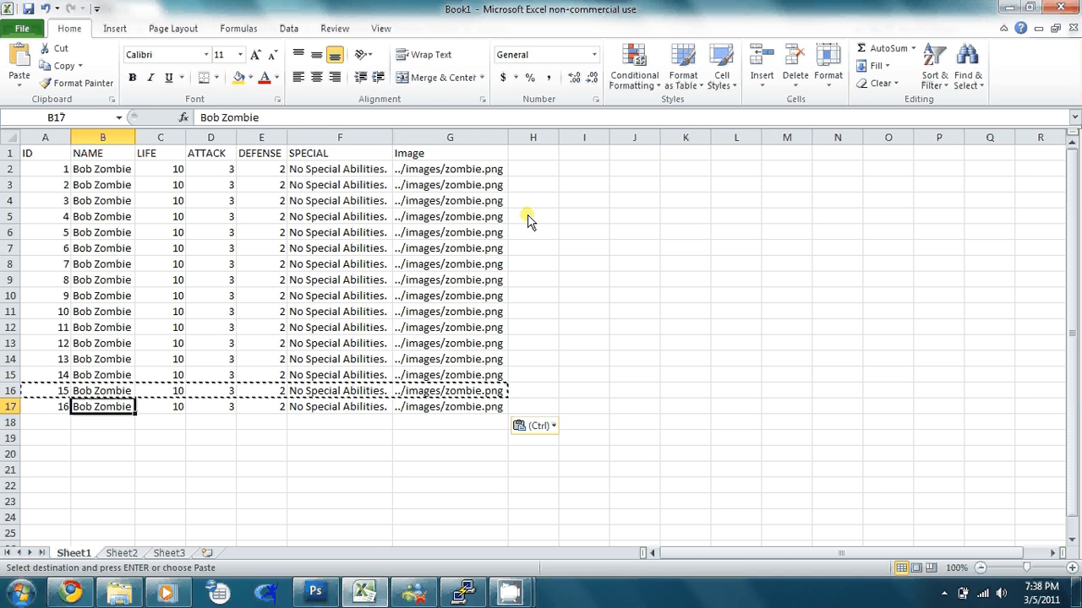
{"action": "type", "text": "Zombie Boss"}
{"action": "key", "text": "ctrl+Return"}
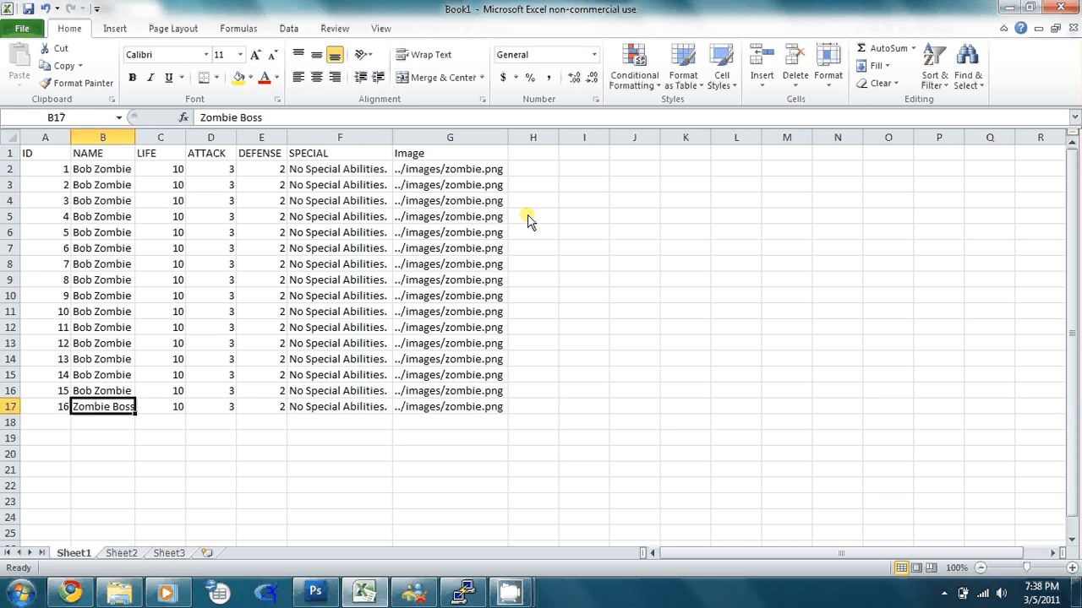
{"action": "key", "text": "Right"}
{"action": "type", "text": "20"}
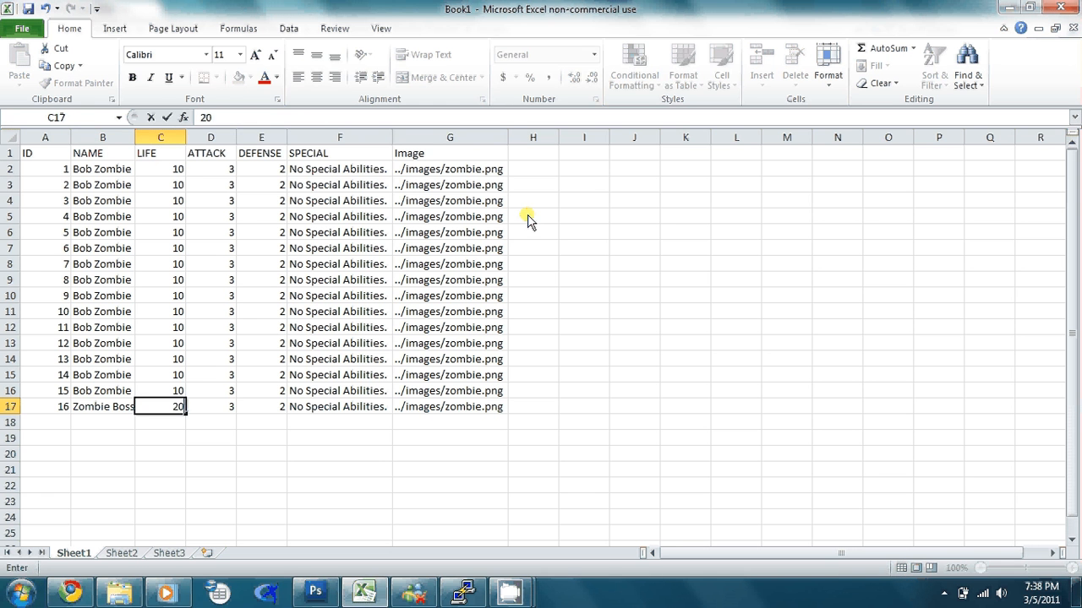
{"action": "key", "text": "Right"}
{"action": "type", "text": "5"}
{"action": "key", "text": "Right"}
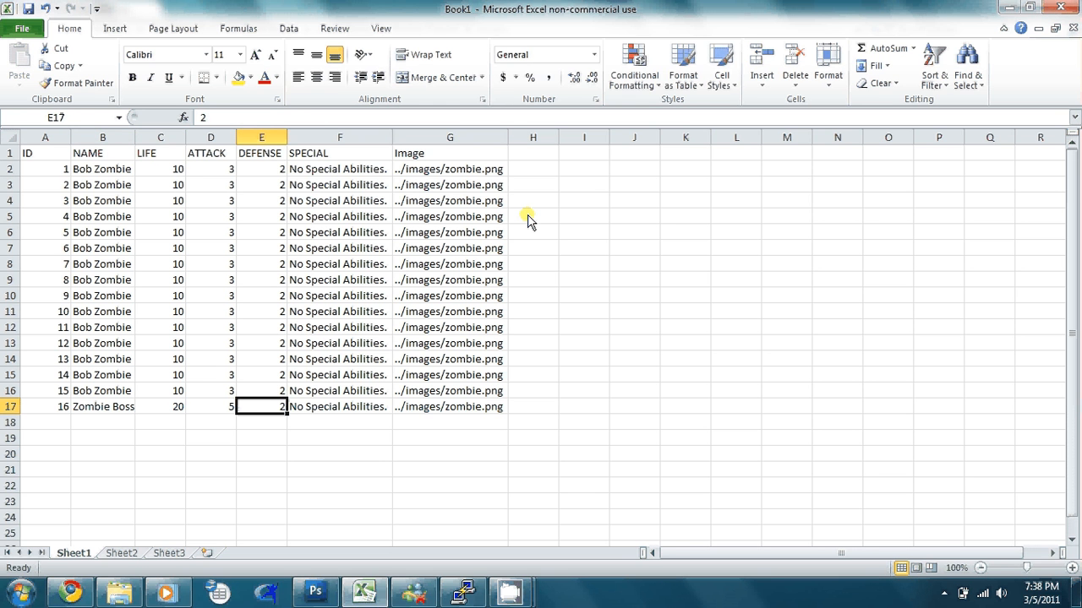
{"action": "type", "text": "4"}
{"action": "key", "text": "Right"}
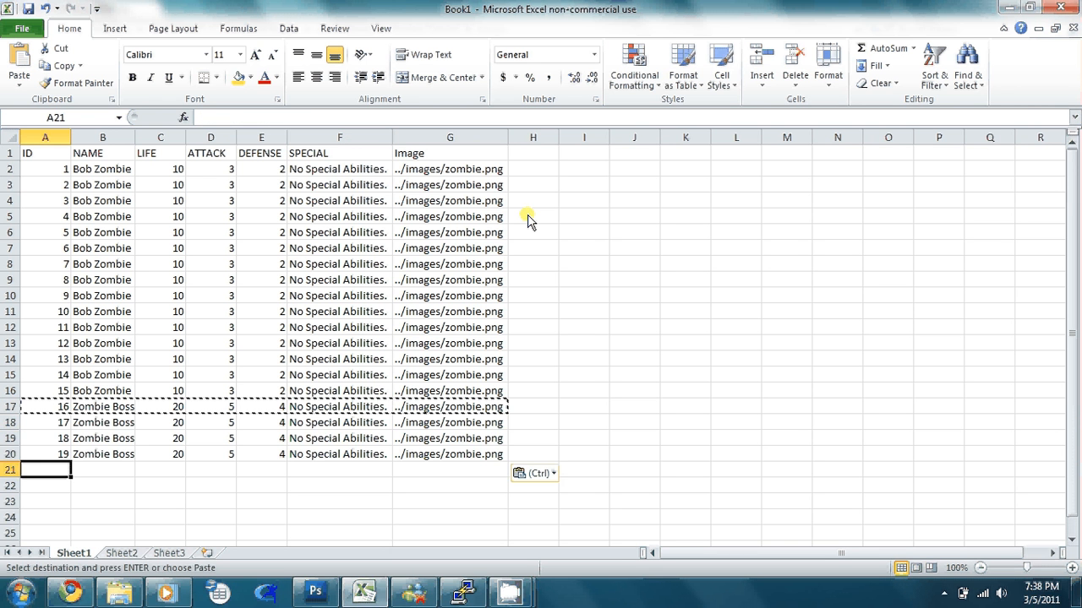
Paste the copied Zombie Boss record into row 21
{"action": "key", "text": "ctrl+v"}
{"action": "key", "text": "ctrl"}
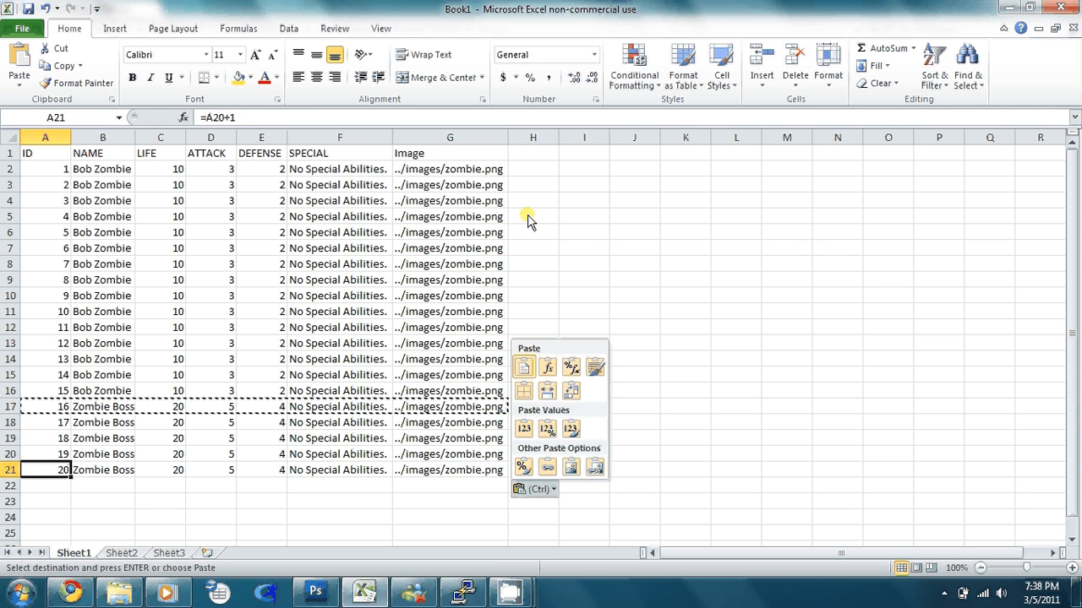
{"action": "key", "text": "v"}
{"action": "key", "text": "Escape"}
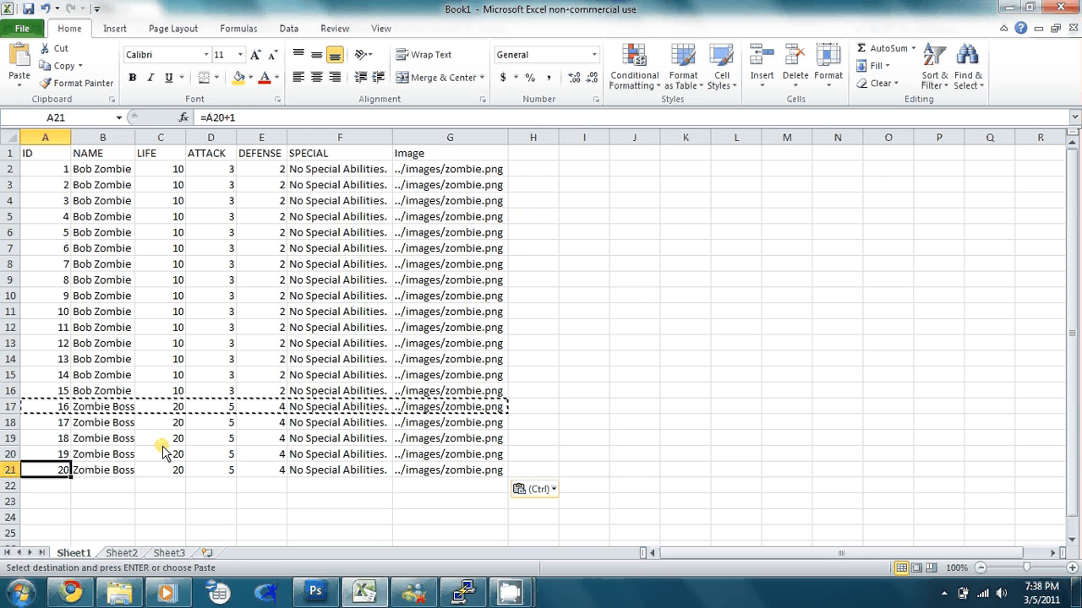
Copy the Zombie Boss record from row 21 into row 22 and change its name to Spitter Zombie
{"action": "key", "text": "ctrl+v"}
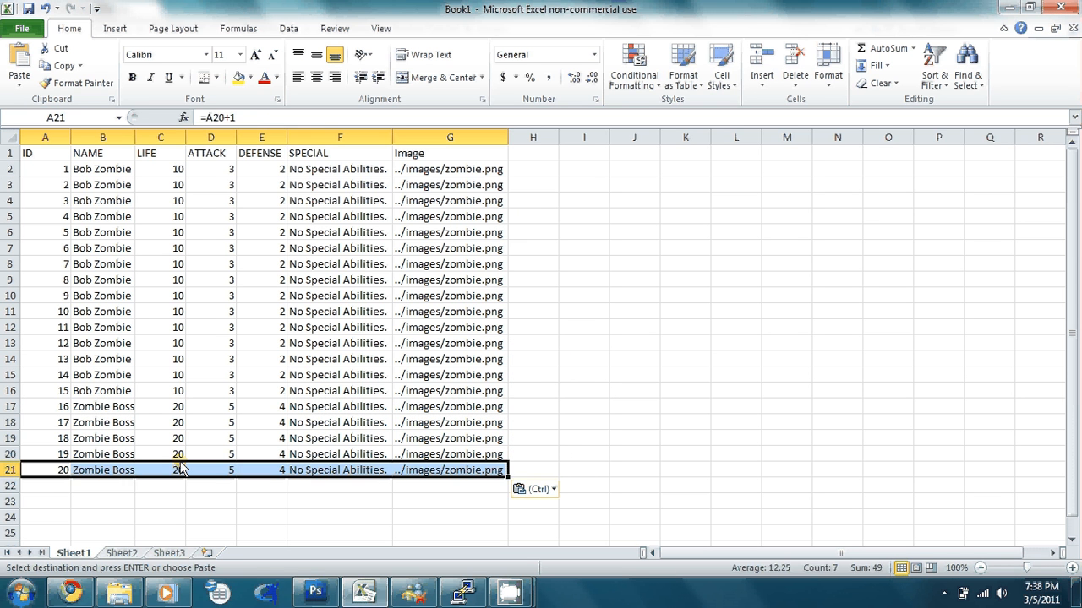
{"action": "key", "text": "Down"}
{"action": "key", "text": "ctrl+v"}
{"action": "key", "text": "Right"}
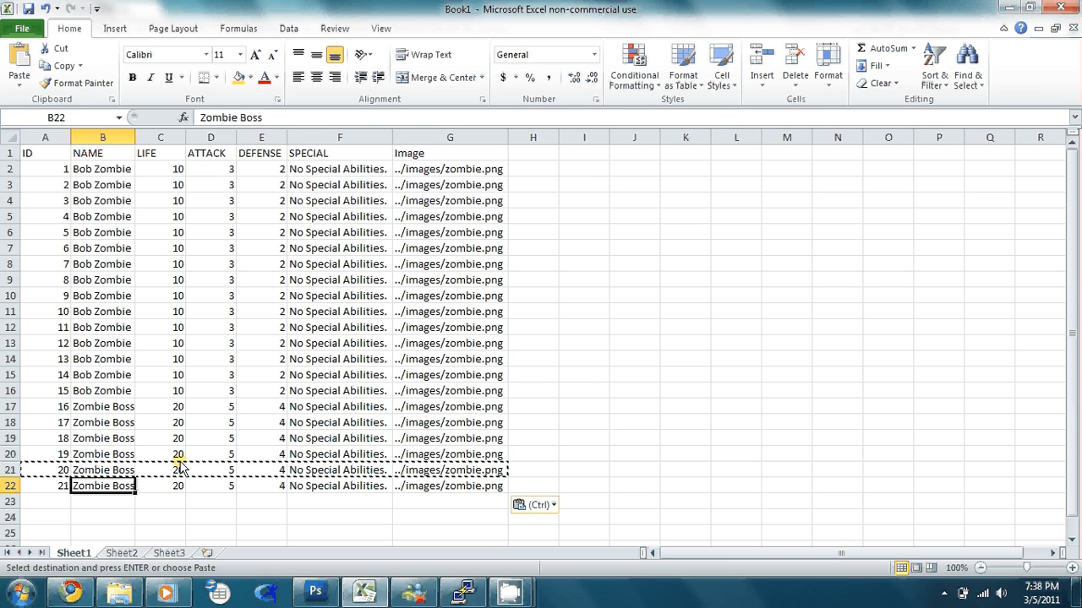
{"action": "type", "text": "Spitter Zombie"}
{"action": "key", "text": "Return"}
{"action": "key", "text": "Up"}
{"action": "key", "text": "Right"}
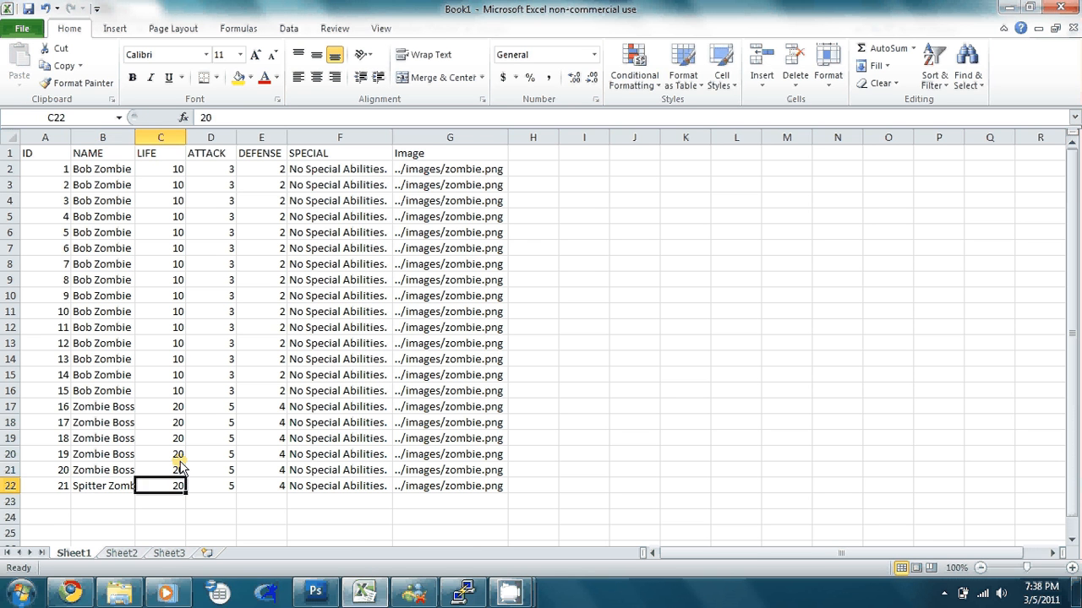
Set the Spitter Zombie's life to 5, attack to 2 and defense to 2
{"action": "type", "text": "5"}
{"action": "key", "text": "Tab"}
{"action": "type", "text": "1"}
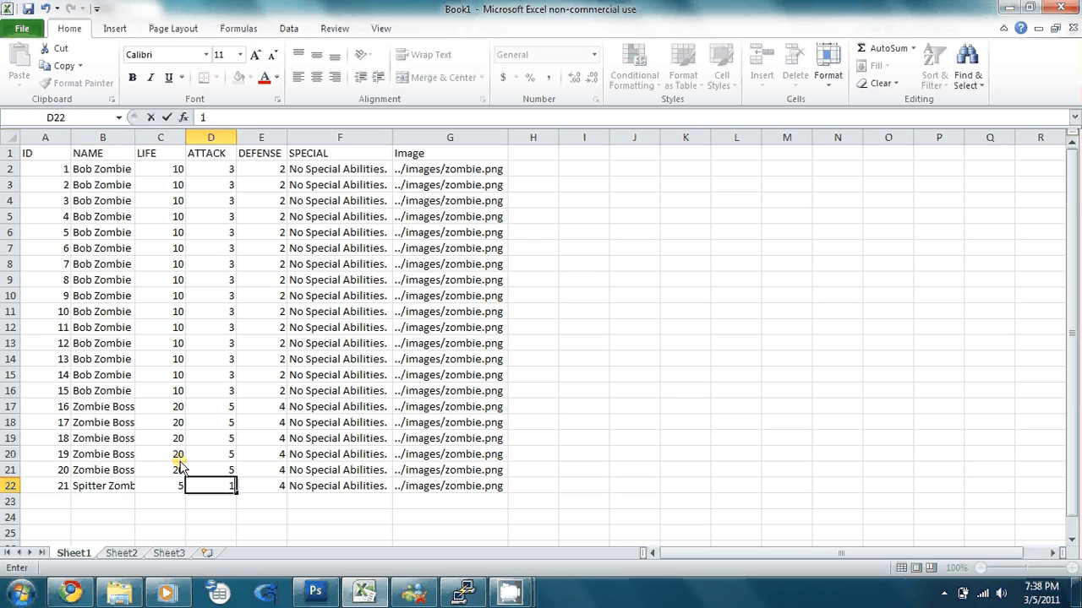
{"action": "key", "text": "BackSpace"}
{"action": "type", "text": "2"}
{"action": "key", "text": "Tab"}
{"action": "type", "text": "2"}
{"action": "key", "text": "Tab"}
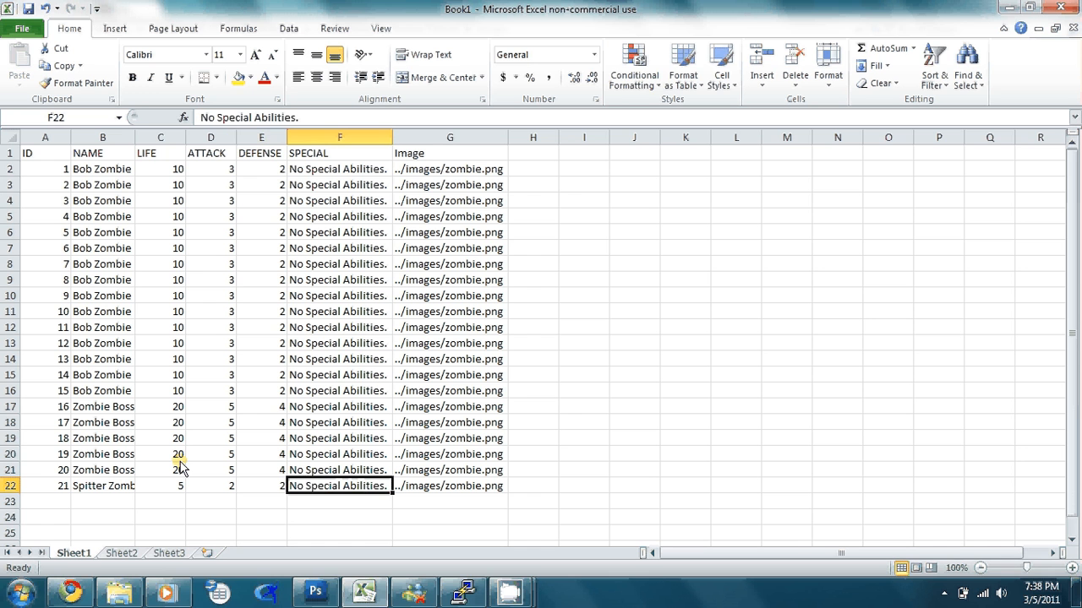
Enter "Attacks with vomit ability!" as the Spitter Zombie's special text in F22 and fit column F's width to its contents
{"action": "type", "text": "Attack"}
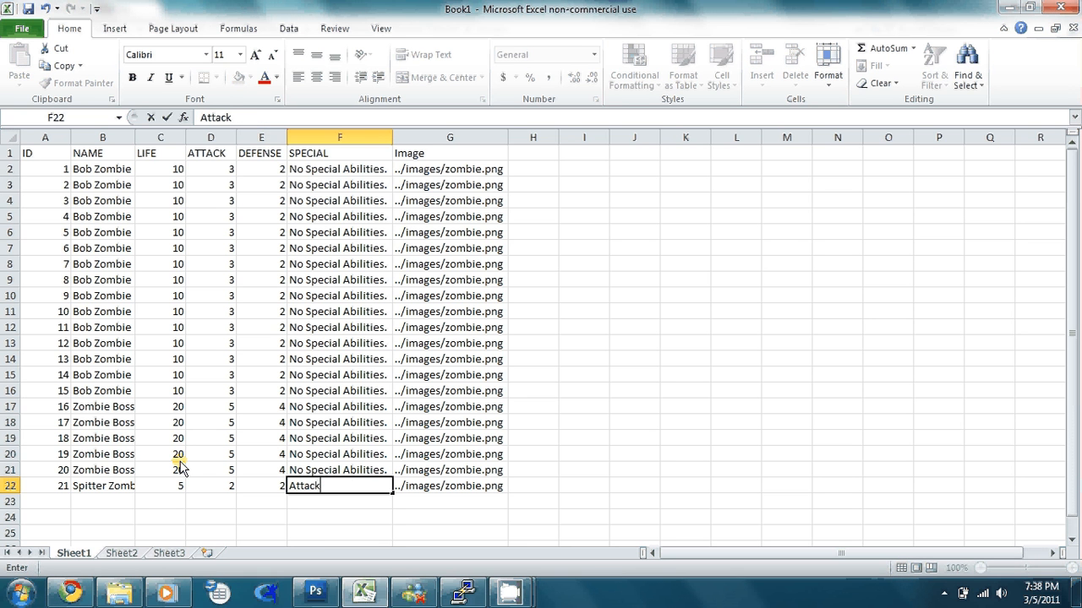
{"action": "type", "text": "s with vo"}
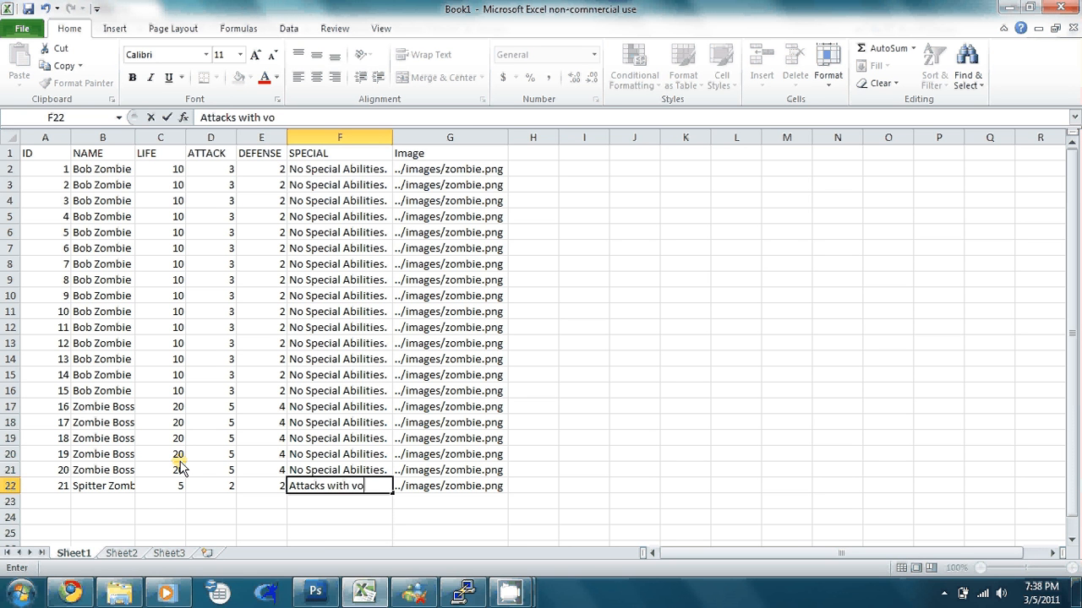
{"action": "type", "text": "mit ability!"}
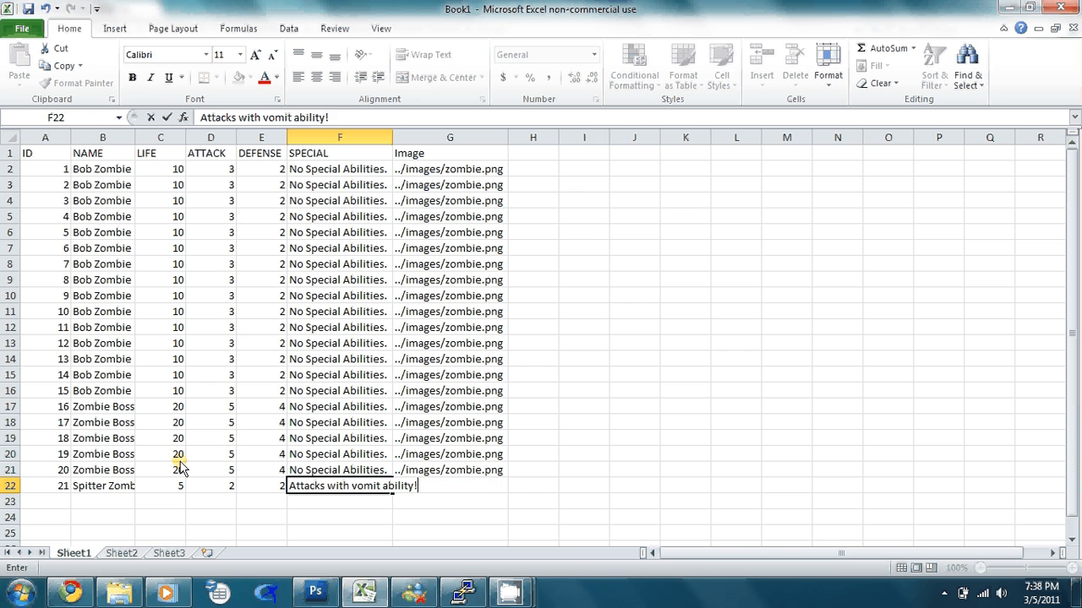
{"action": "key", "text": "Return"}
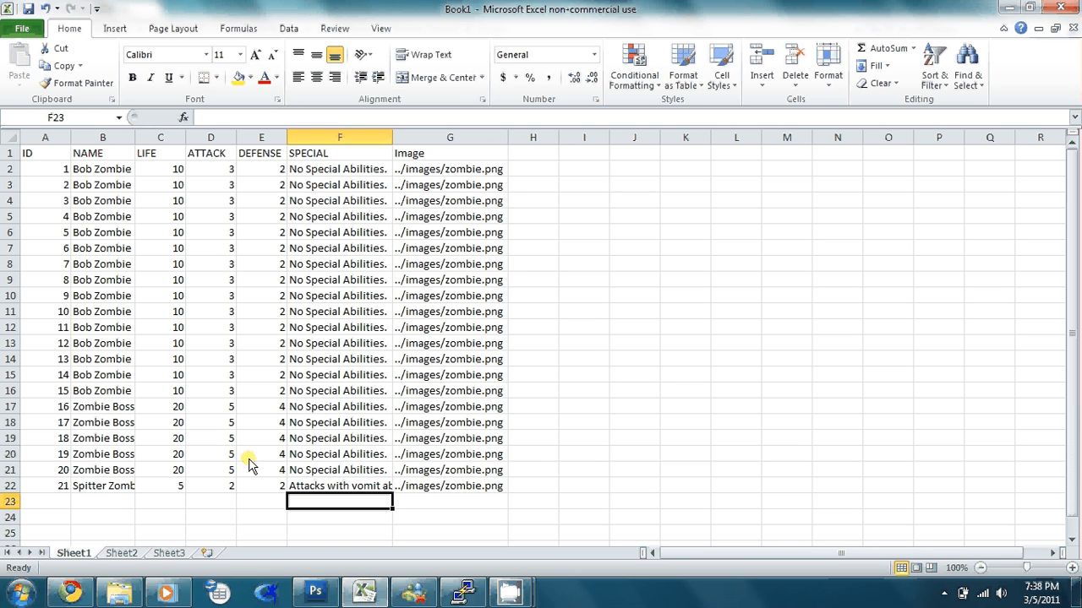
{"action": "left_click_drag", "start_coordinate": [393, 142], "coordinate": [394, 142]}
{"action": "double_click", "coordinate": [394, 142]}
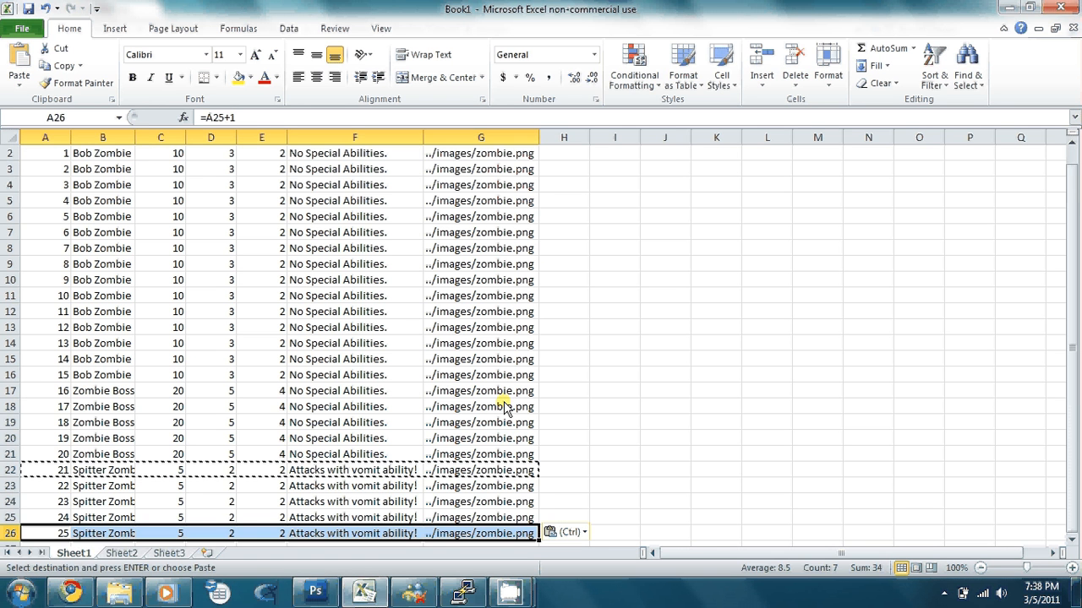
{"action": "key", "text": "Up"}
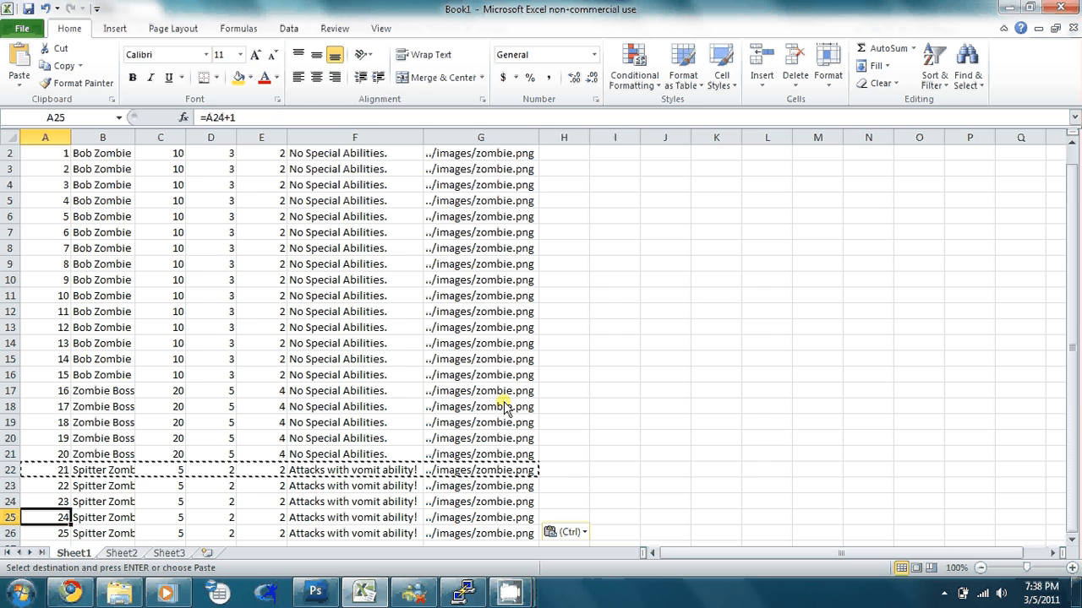
{"action": "left_click", "coordinate": [594, 311]}
{"action": "scroll", "coordinate": [405, 263], "scroll_direction": "up", "scroll_amount": 1}
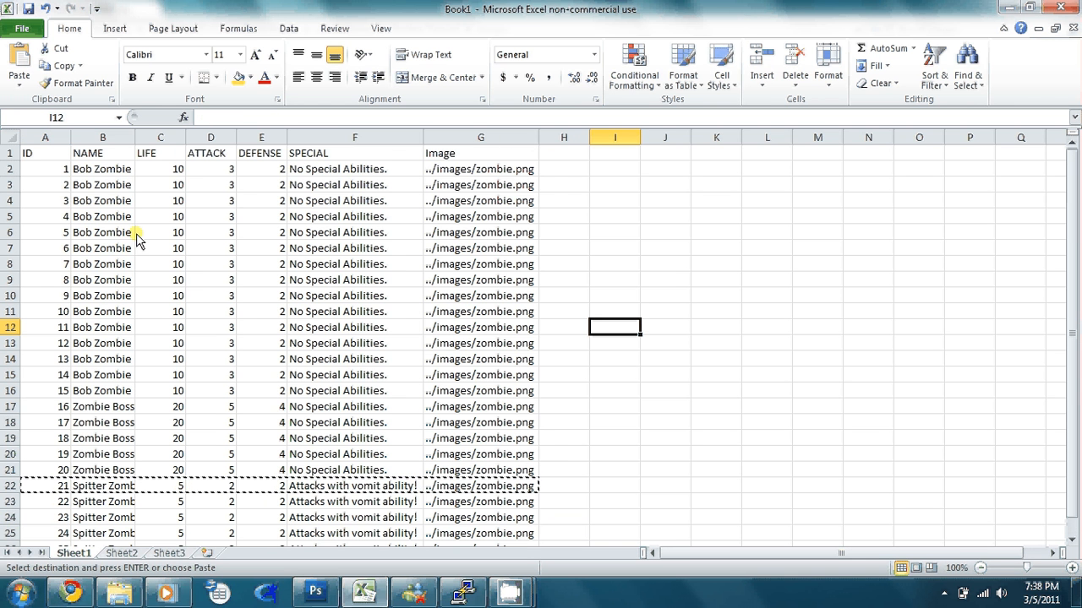
{"action": "left_click_drag", "start_coordinate": [102, 411], "coordinate": [109, 505]}
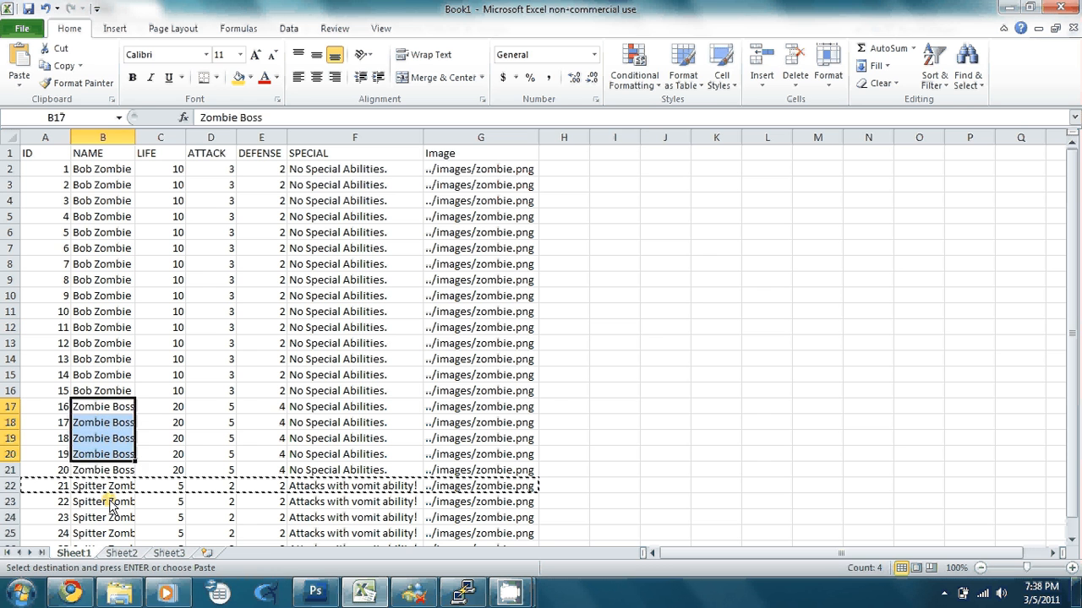
{"action": "left_click", "coordinate": [290, 411]}
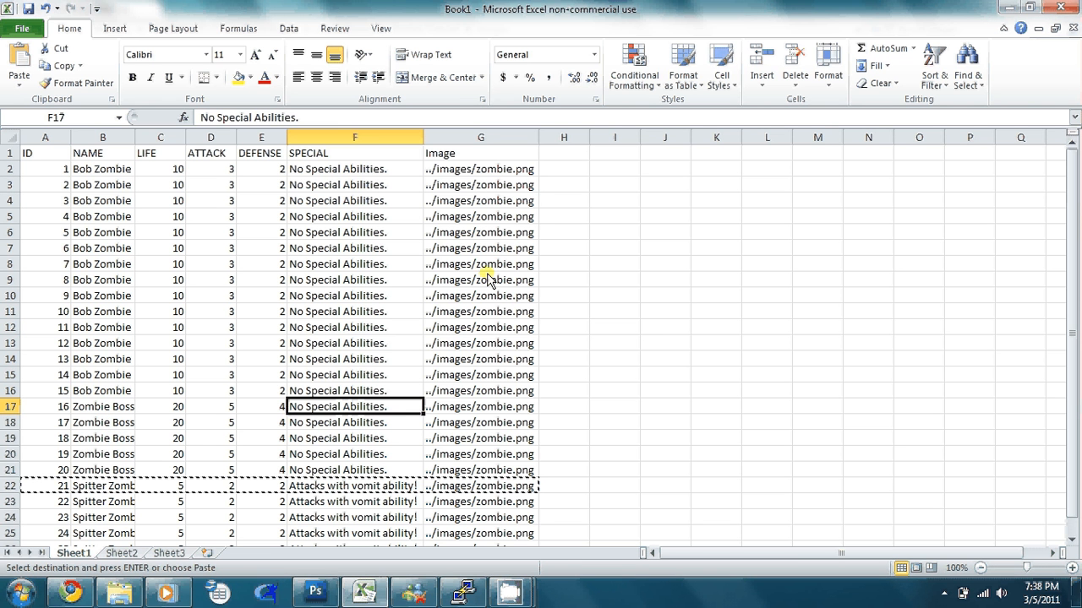
Start saving the workbook under a new name and browse to the Zombie Tutorial folder inside Active Games
{"action": "key", "text": "alt+f"}
{"action": "key", "text": "a"}
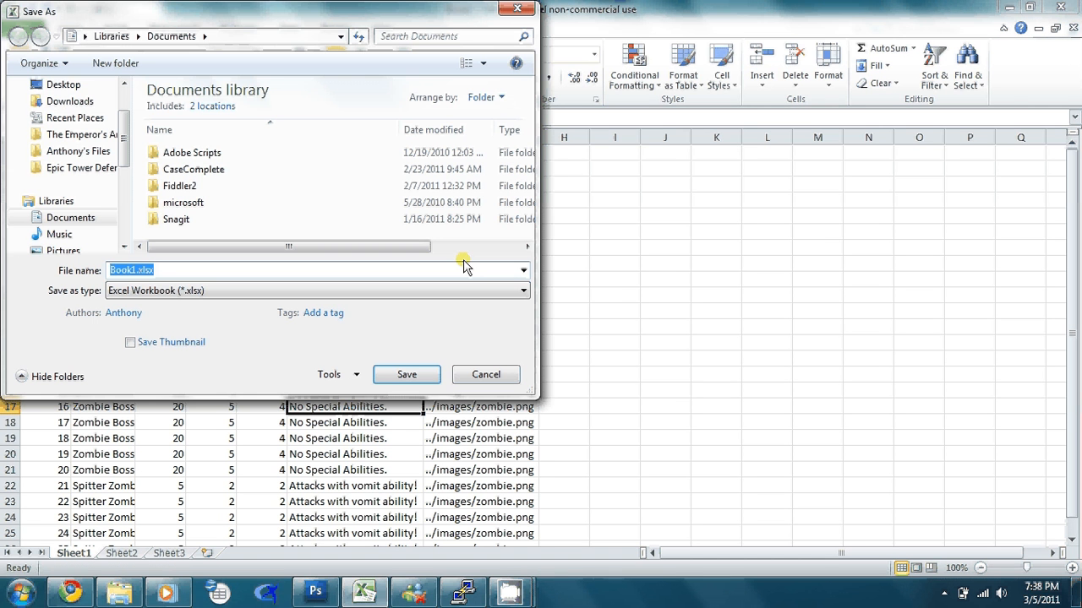
{"action": "left_click", "coordinate": [116, 134]}
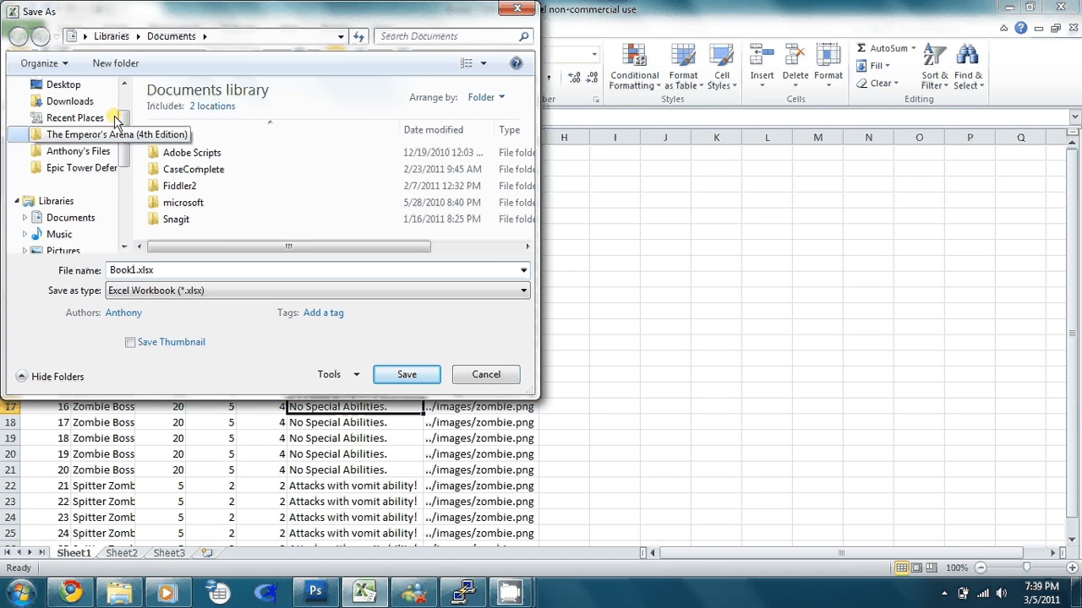
{"action": "left_click", "coordinate": [124, 39]}
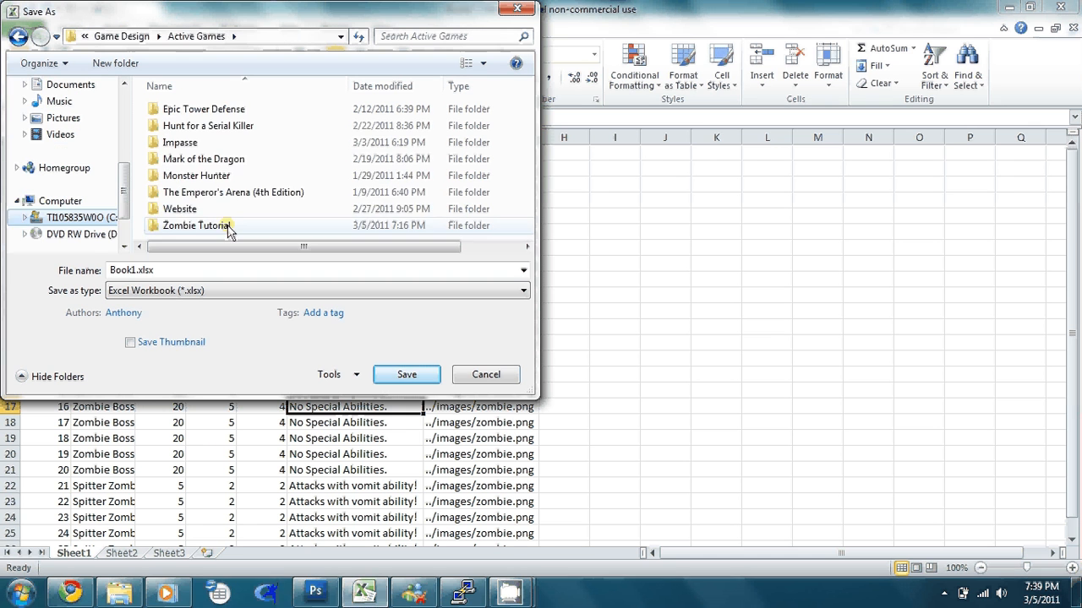
{"action": "left_click", "coordinate": [226, 226]}
{"action": "double_click", "coordinate": [226, 226]}
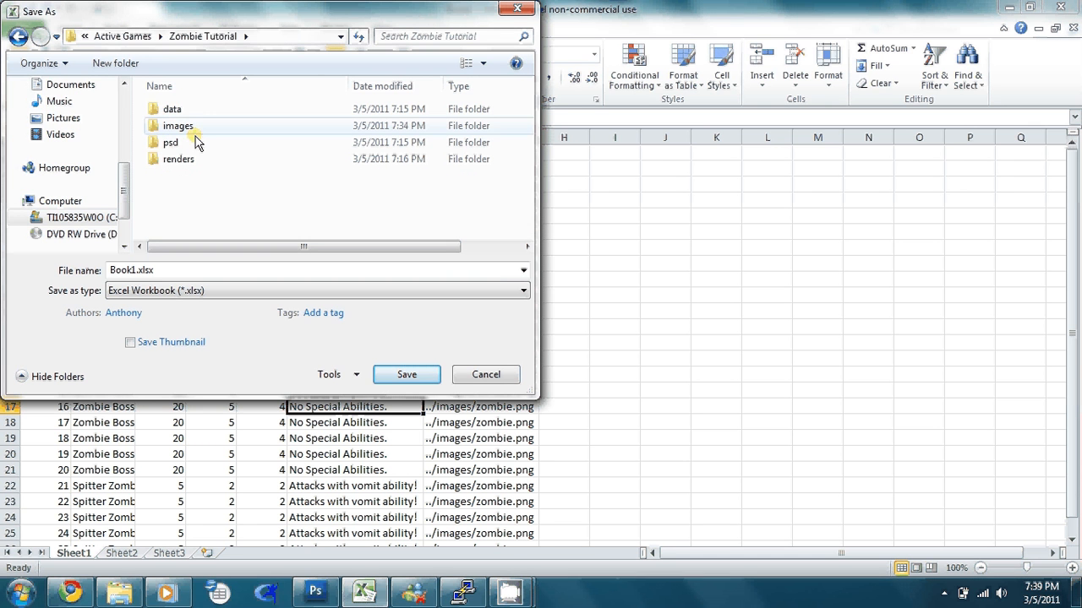
Create a new folder named docs inside the Zombie Tutorial folder
{"action": "right_click", "coordinate": [230, 193]}
{"action": "mouse_move", "coordinate": [372, 359]}
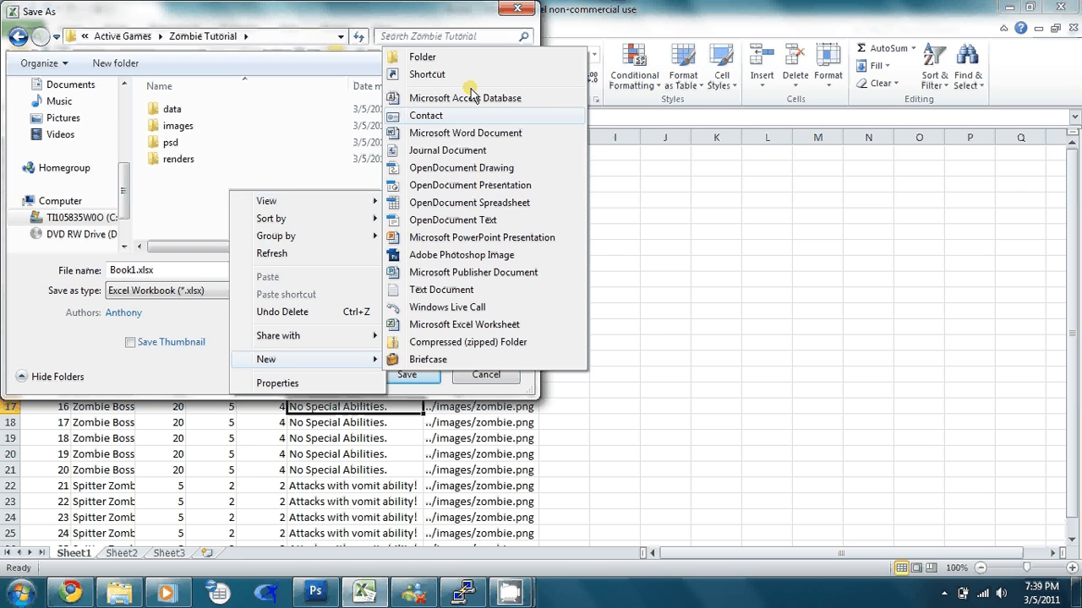
{"action": "left_click", "coordinate": [469, 59]}
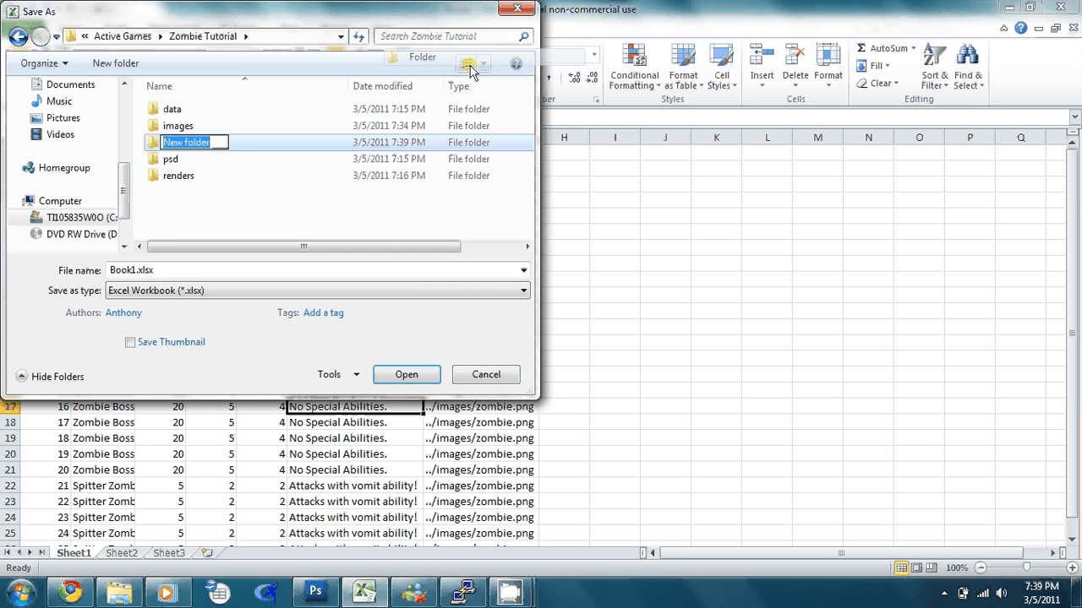
{"action": "type", "text": "docs"}
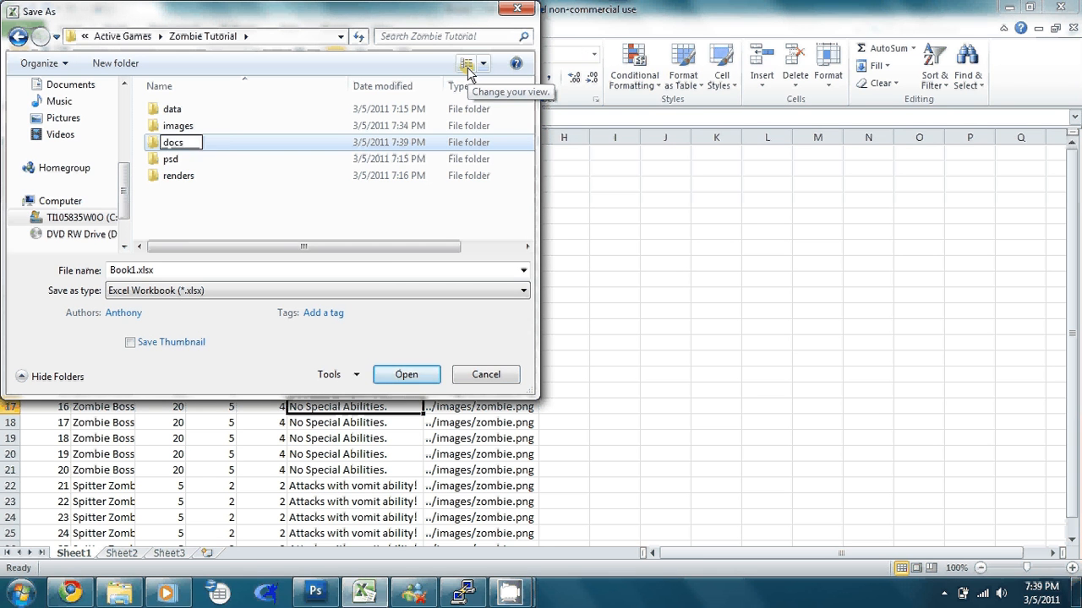
{"action": "key", "text": "Return"}
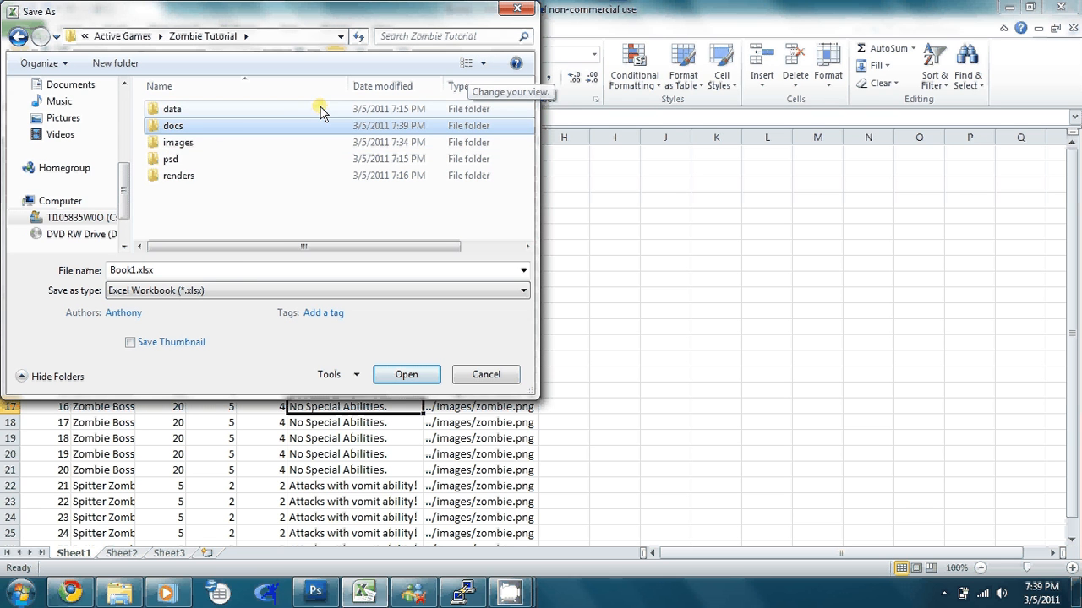
Save the workbook in the docs folder as Zombie Tutorial Data in Excel Workbook format
{"action": "double_click", "coordinate": [224, 131]}
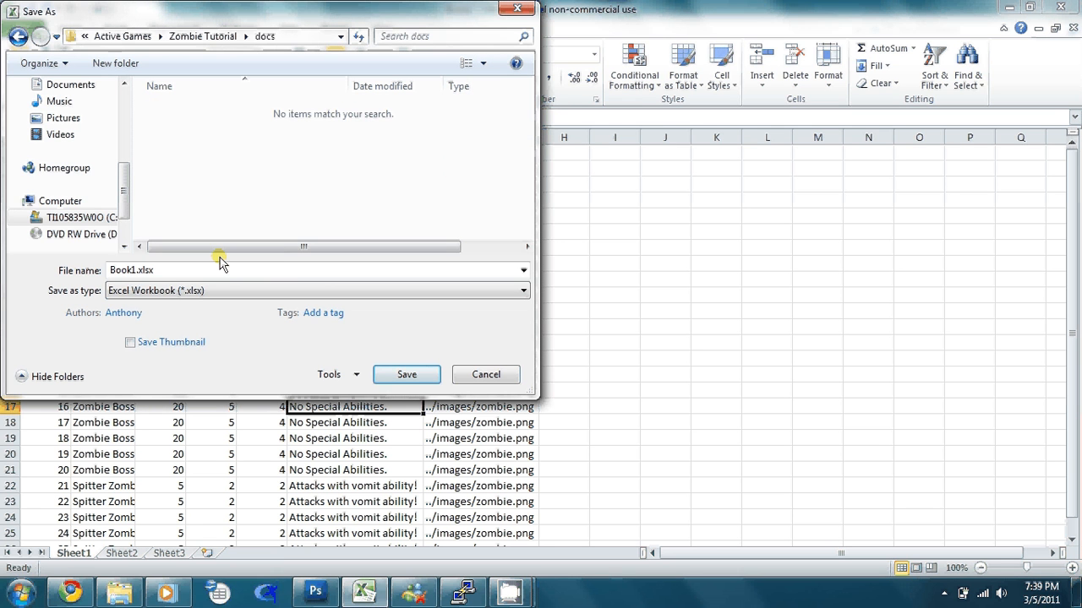
{"action": "double_click", "coordinate": [218, 271]}
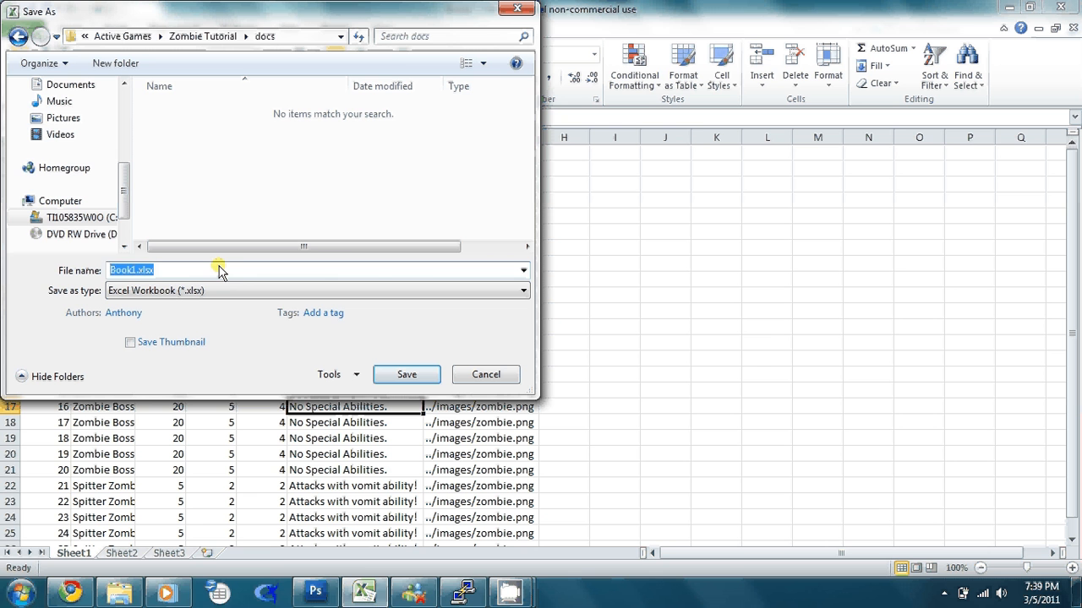
{"action": "type", "text": "Zombie Tutorial Dat"}
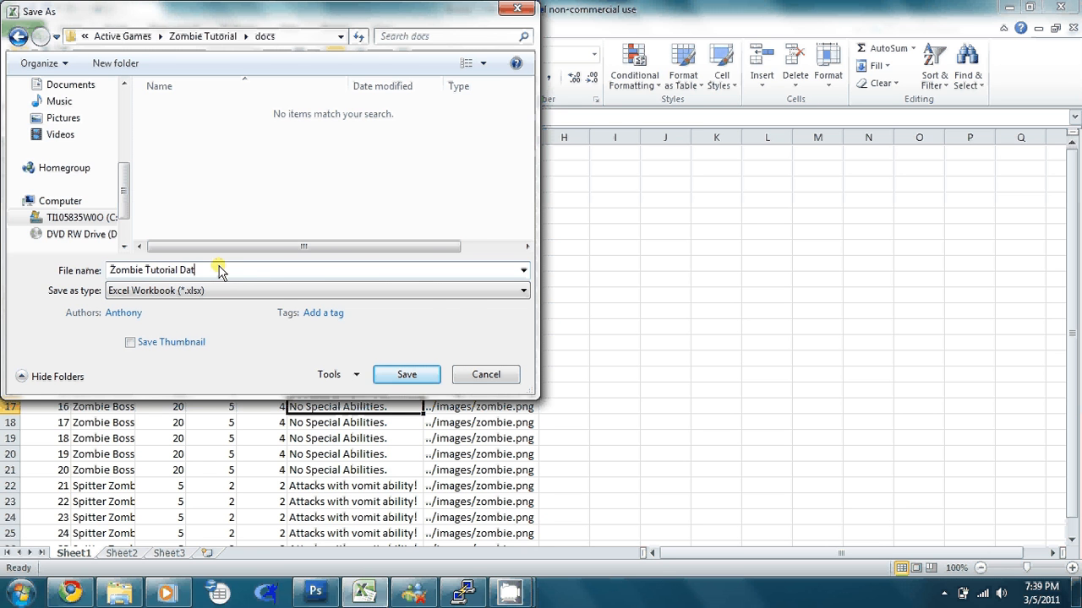
{"action": "type", "text": "a"}
{"action": "key", "text": "Return"}
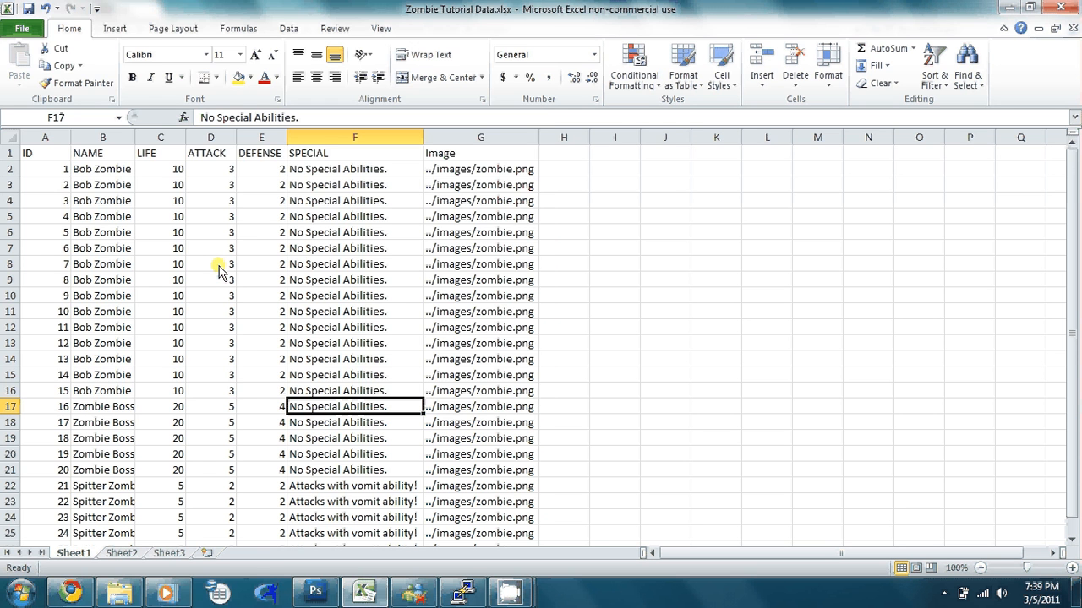
Rename Sheet1 as Zombie Data
{"action": "double_click", "coordinate": [85, 555]}
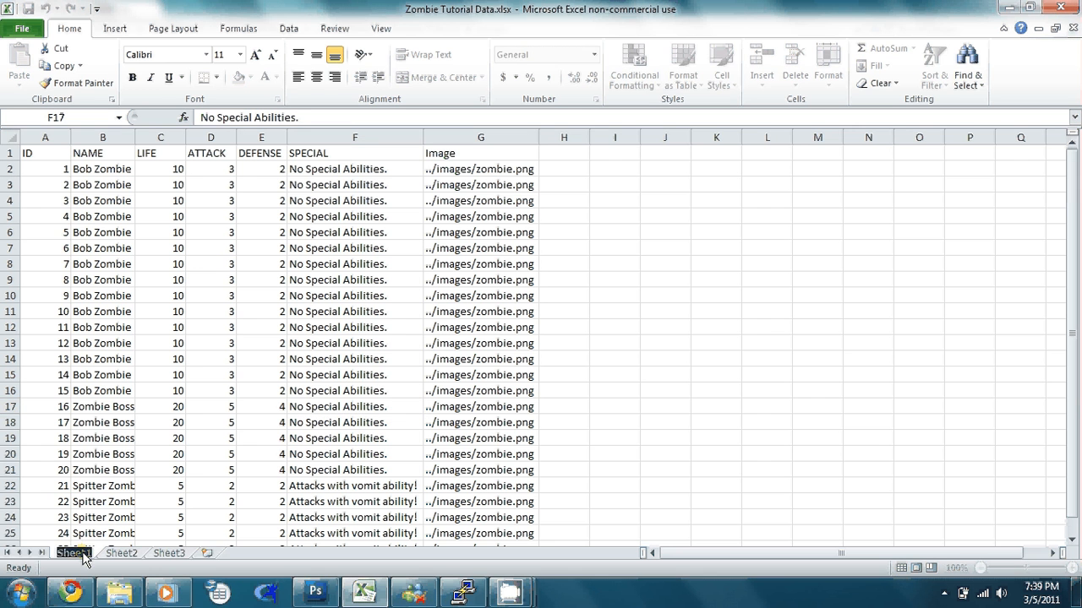
{"action": "type", "text": "Zomb"}
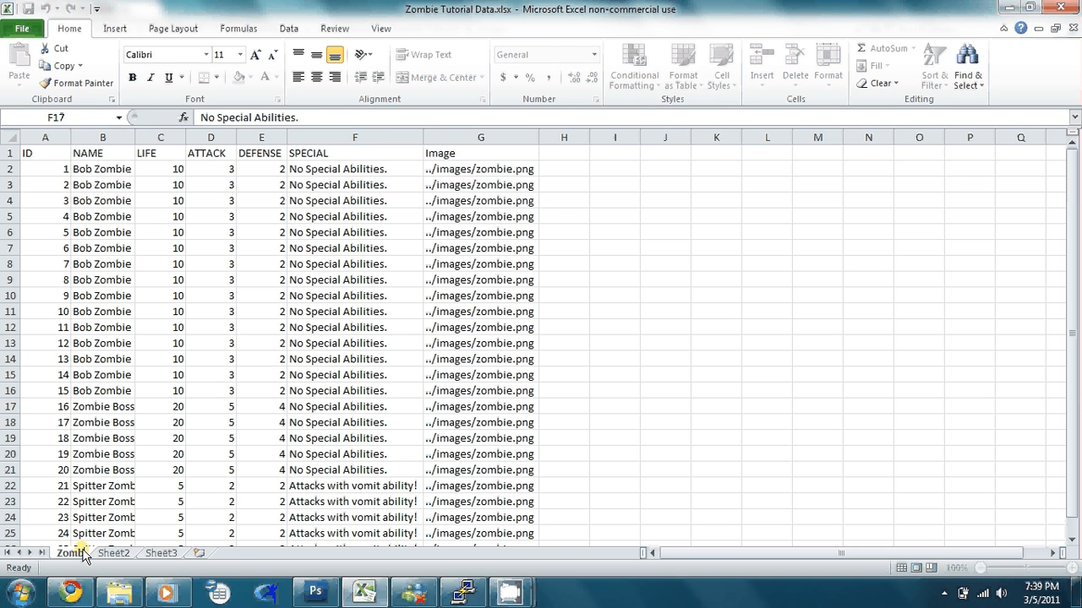
{"action": "type", "text": "ie Data"}
{"action": "key", "text": "Return"}
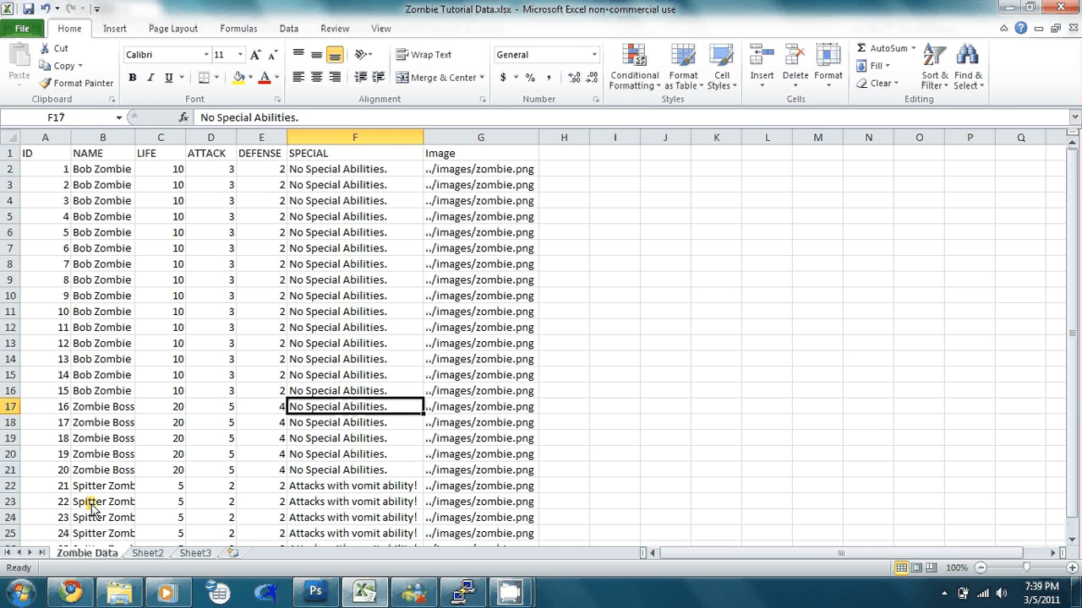
With the Zombie Data sheet active at cell A1, start saving the workbook in CSV (Comma delimited) format
{"action": "left_click", "coordinate": [147, 554]}
{"action": "left_click", "coordinate": [195, 553]}
{"action": "left_click", "coordinate": [84, 553]}
{"action": "key", "text": "ctrl+Home"}
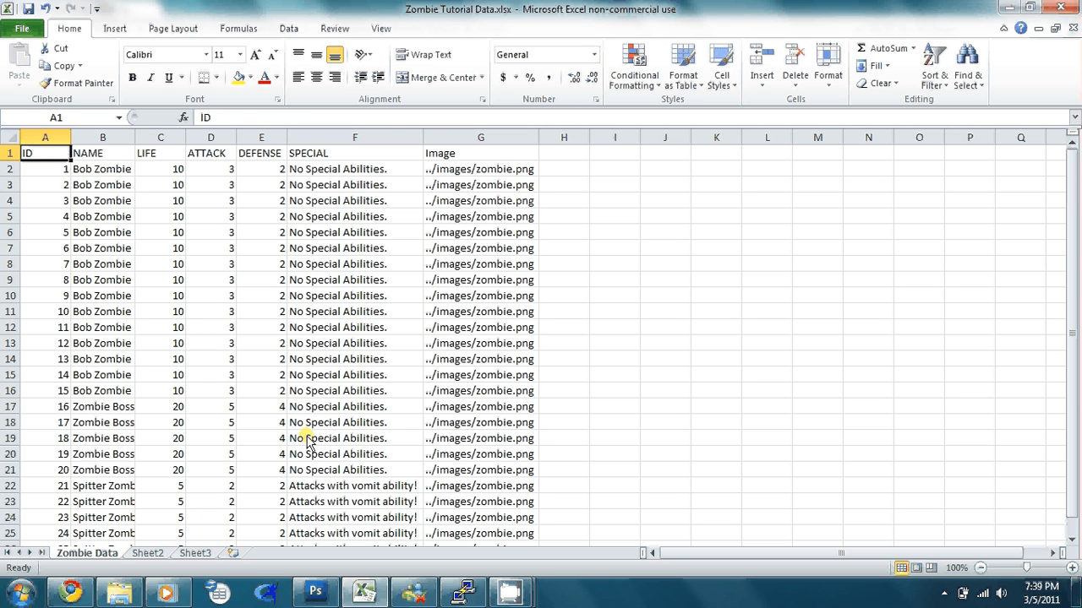
{"action": "key", "text": "F12"}
{"action": "left_click", "coordinate": [326, 287]}
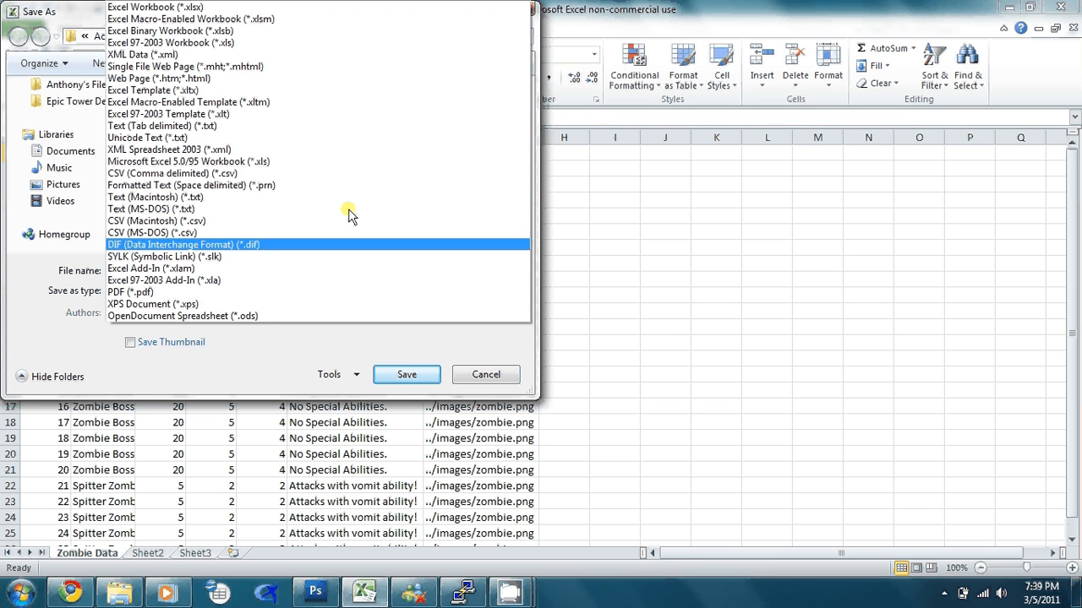
{"action": "left_click", "coordinate": [179, 173]}
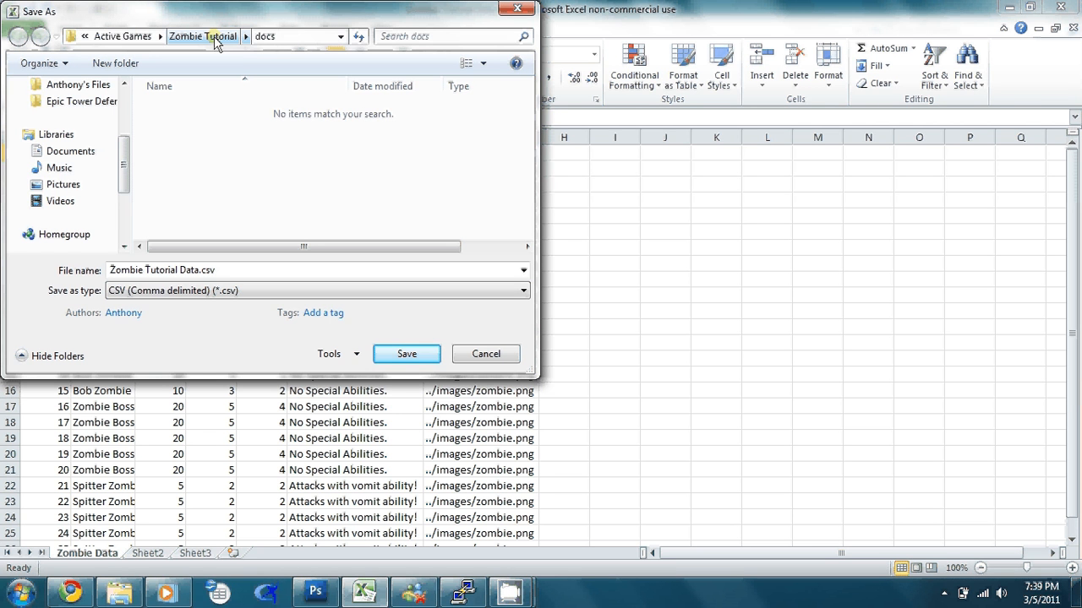
Save the active sheet as Zombie Tutorial Data.csv in the Zombie Tutorial folder's data subfolder, accepting the CSV format limitations
{"action": "left_click", "coordinate": [203, 37]}
{"action": "double_click", "coordinate": [212, 112]}
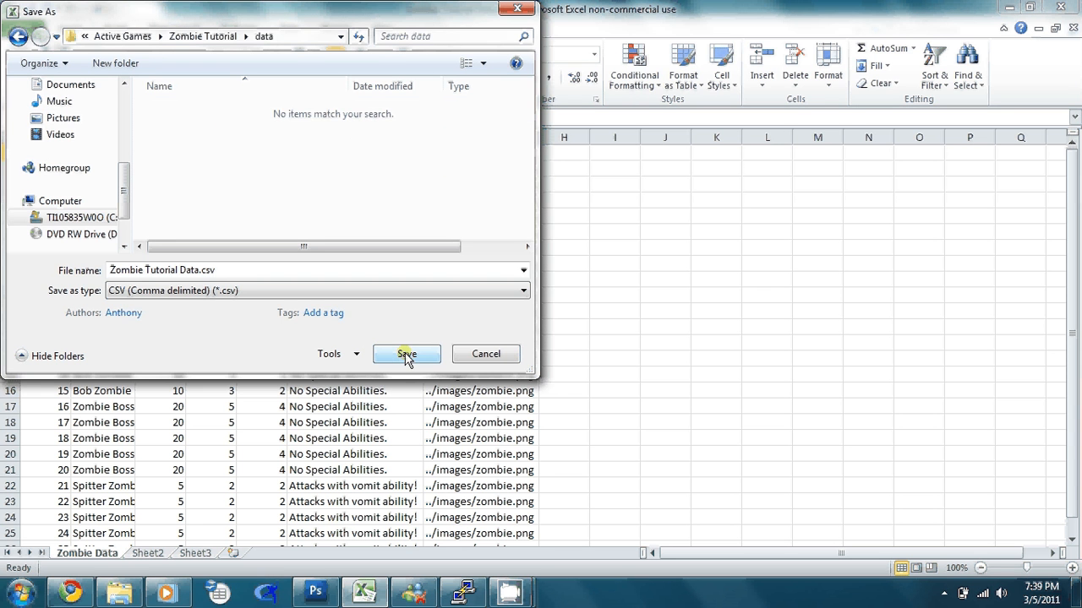
{"action": "left_click", "coordinate": [406, 355]}
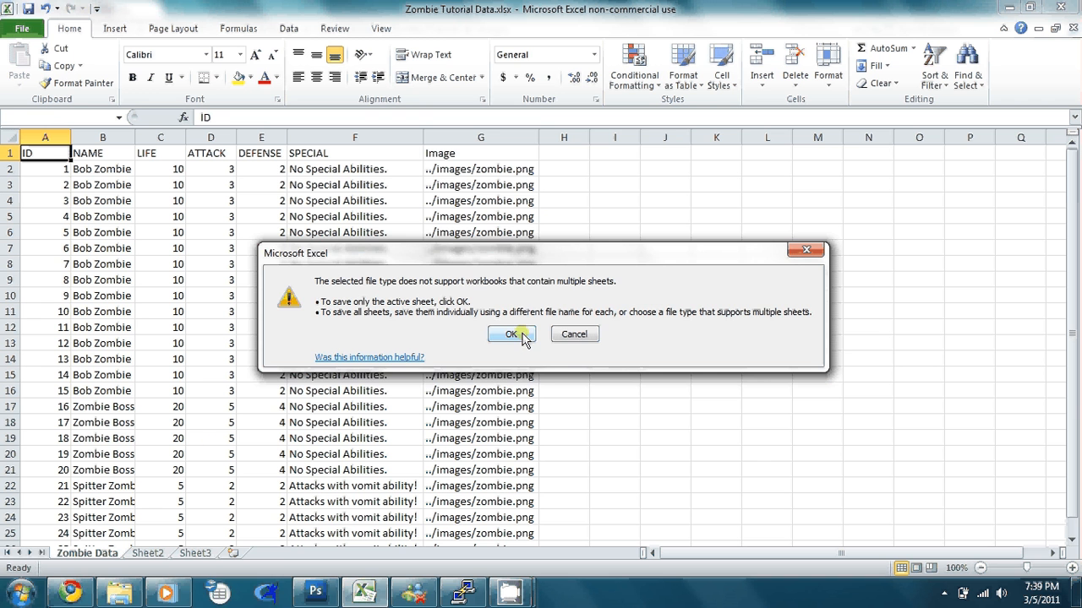
{"action": "left_click", "coordinate": [523, 336]}
{"action": "left_click", "coordinate": [480, 348]}
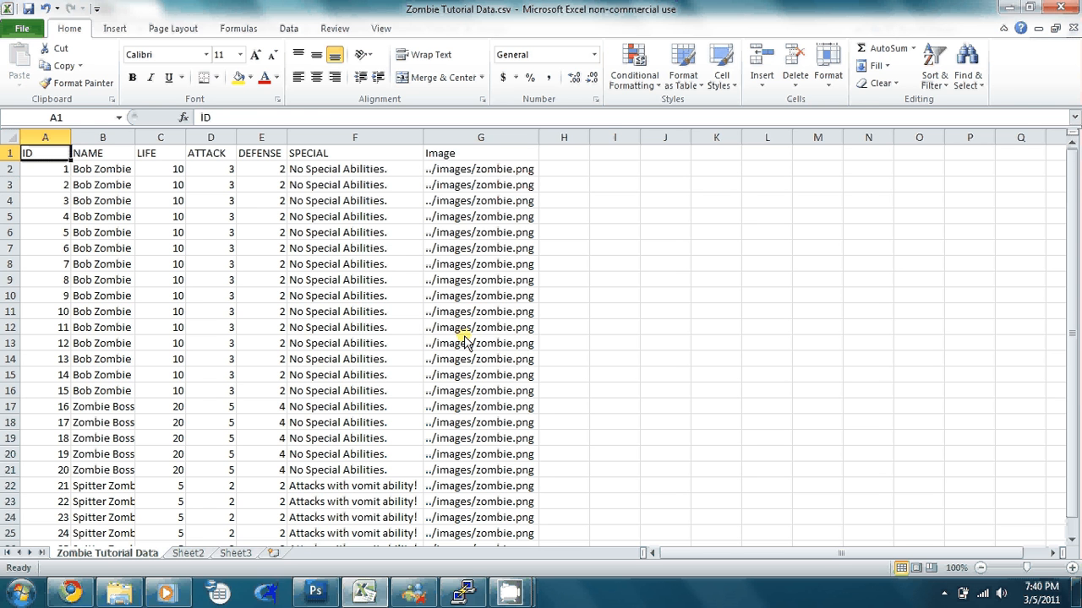
Close the CSV file with its changes saved and reopen Zombie Tutorial Data.xlsx from the docs folder
{"action": "left_click", "coordinate": [22, 28]}
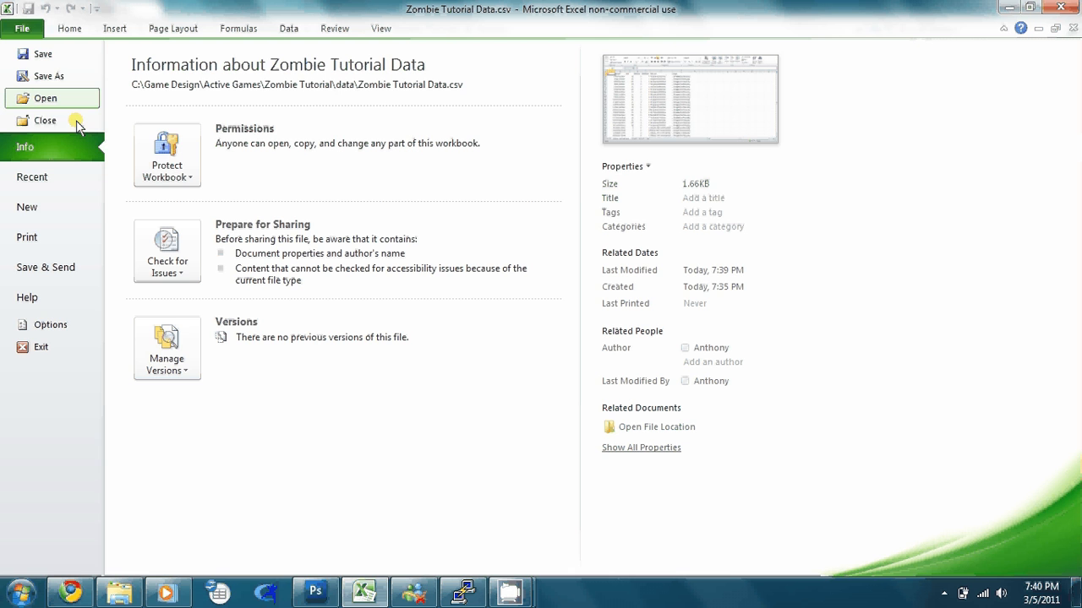
{"action": "left_click", "coordinate": [44, 120]}
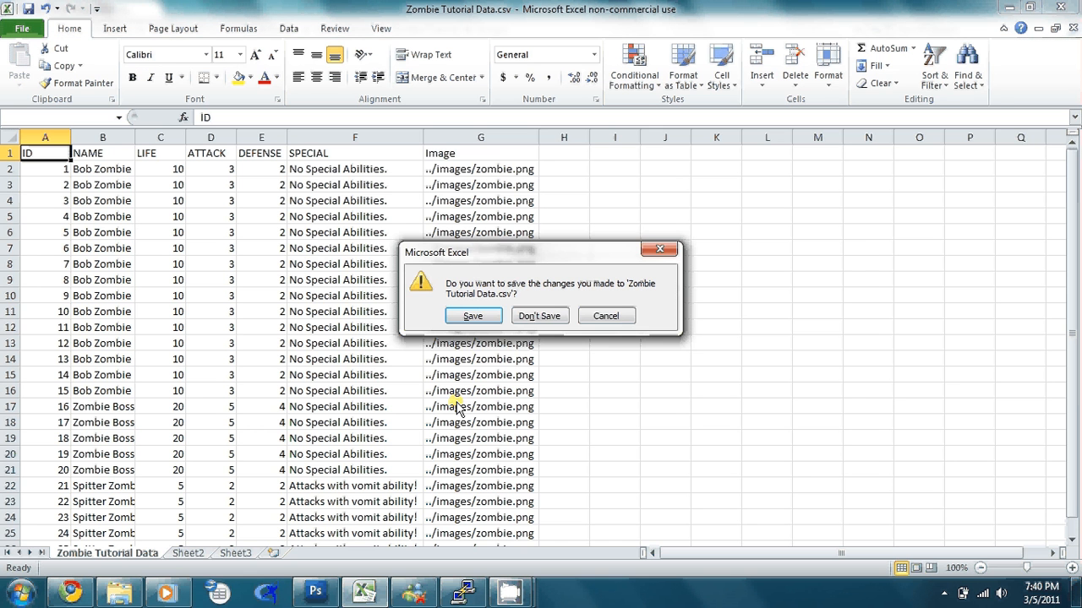
{"action": "left_click", "coordinate": [492, 320]}
{"action": "key", "text": "Return"}
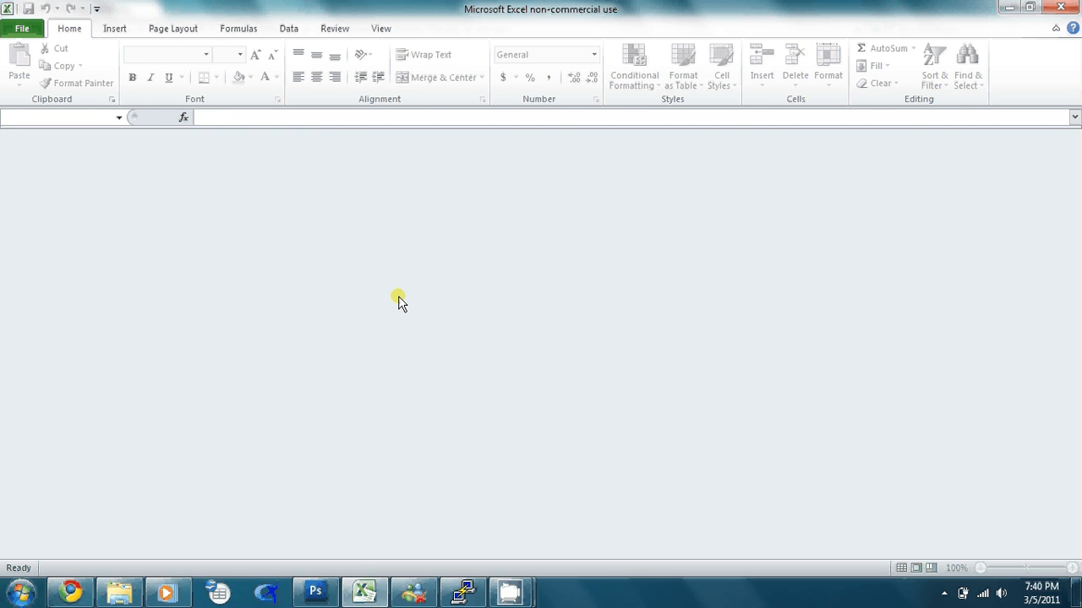
{"action": "key", "text": "alt+f"}
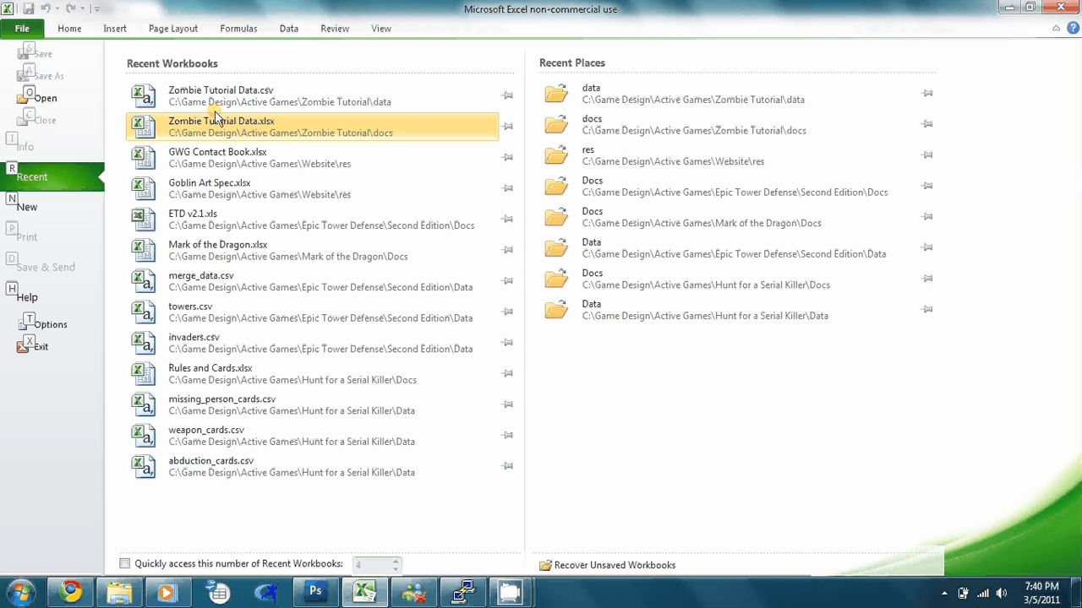
{"action": "left_click", "coordinate": [216, 115]}
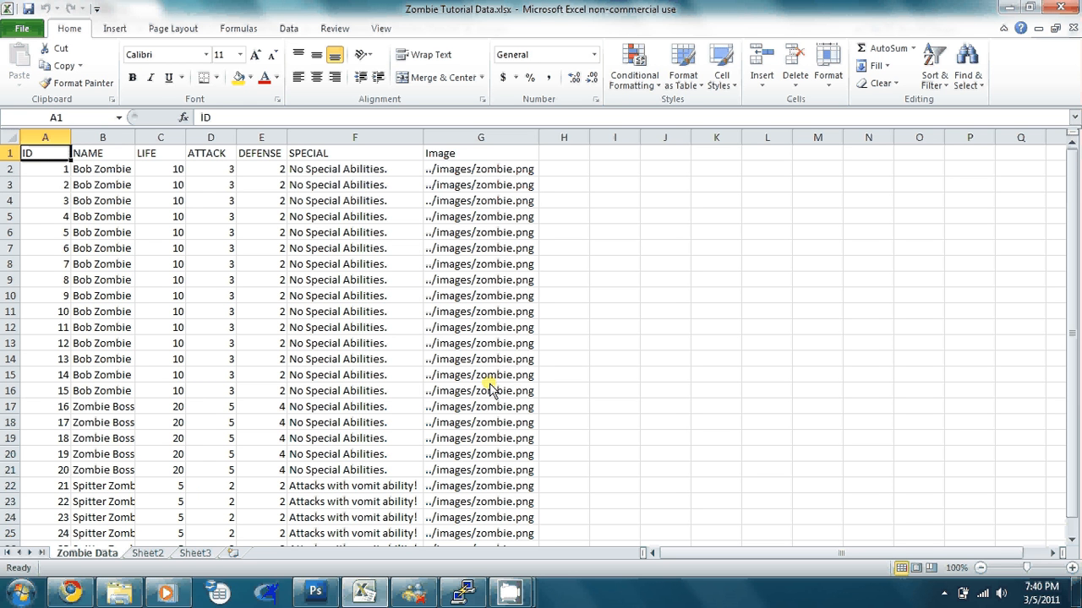
{"action": "left_click", "coordinate": [521, 590]}
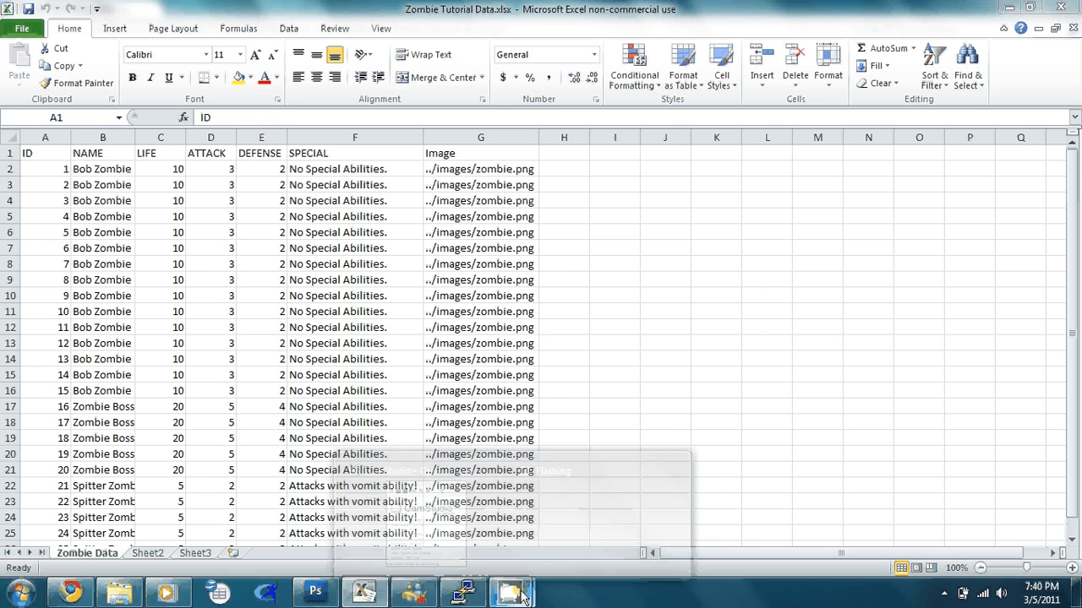
{"action": "left_click", "coordinate": [428, 525]}
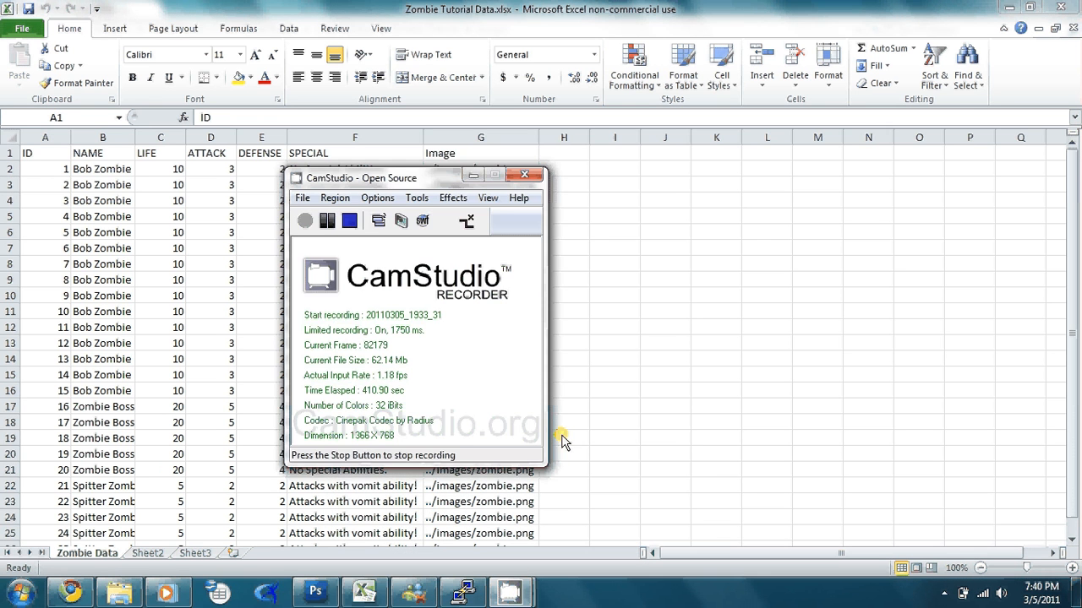
{"action": "left_click", "coordinate": [364, 593]}
{"action": "left_click", "coordinate": [332, 594]}
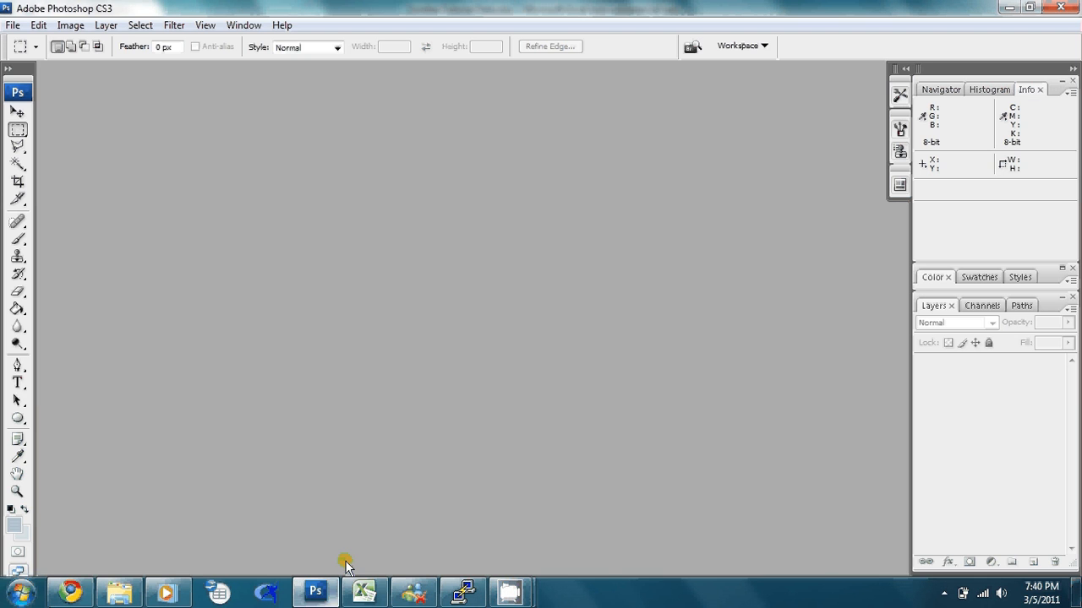
{"action": "left_click", "coordinate": [15, 25]}
{"action": "left_click", "coordinate": [452, 351]}
{"action": "left_click", "coordinate": [71, 593]}
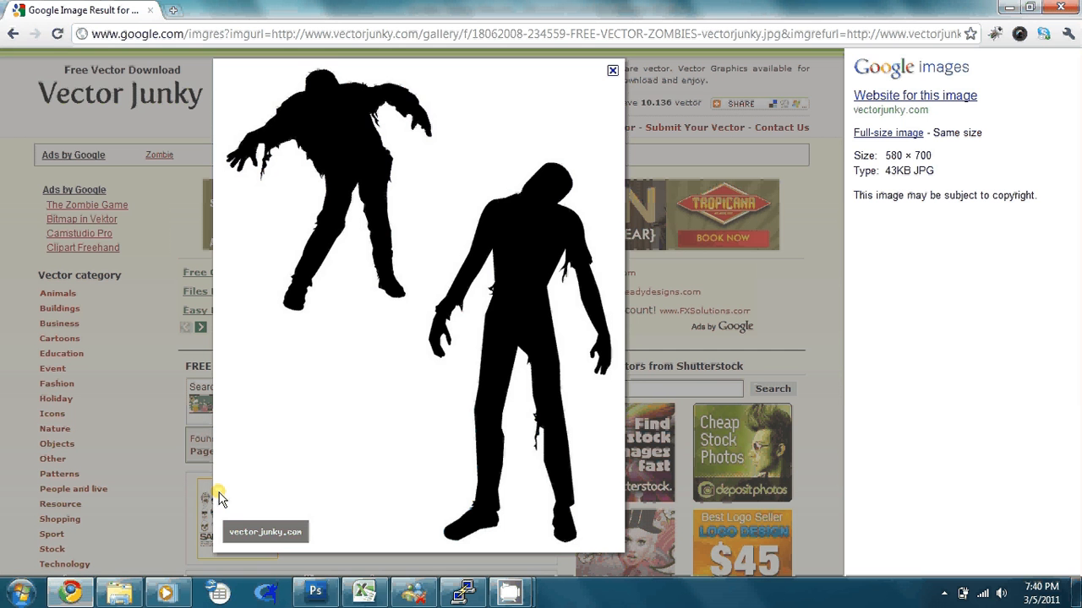
{"action": "key", "text": "ctrl+t"}
{"action": "type", "text": "www.gr"}
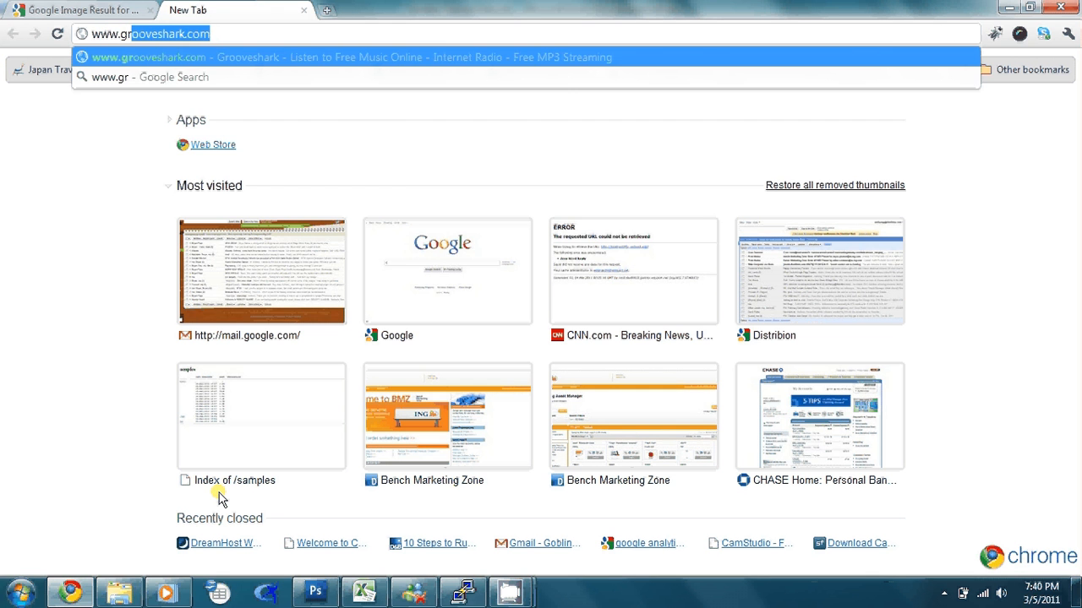
{"action": "key", "text": "BackSpace"}
{"action": "key", "text": "BackSpace"}
{"action": "type", "text": "ap"}
{"action": "type", "text": "me"}
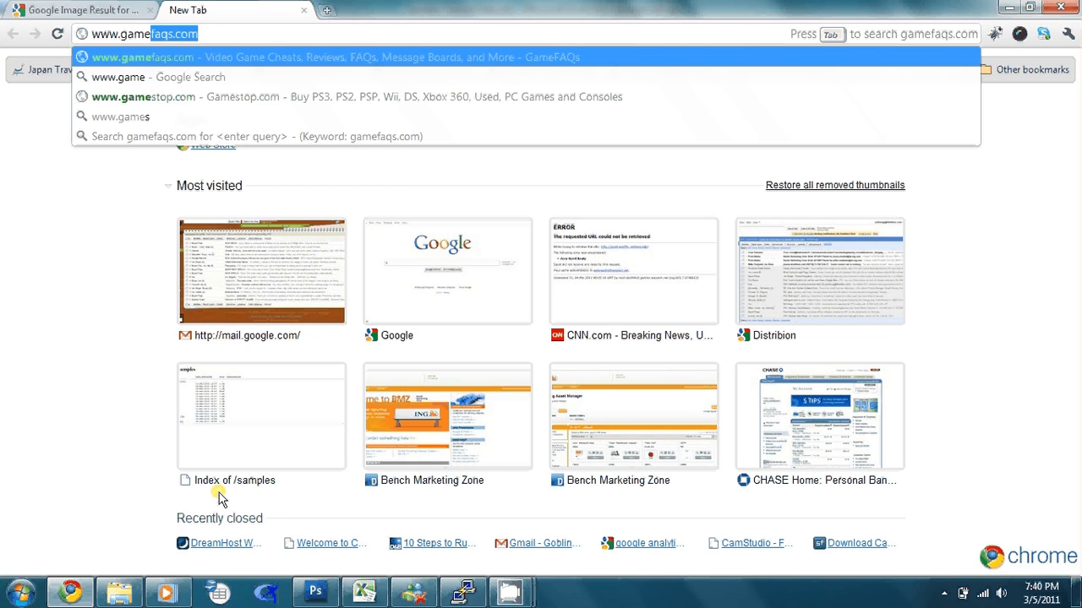
{"action": "type", "text": "crafter.com"}
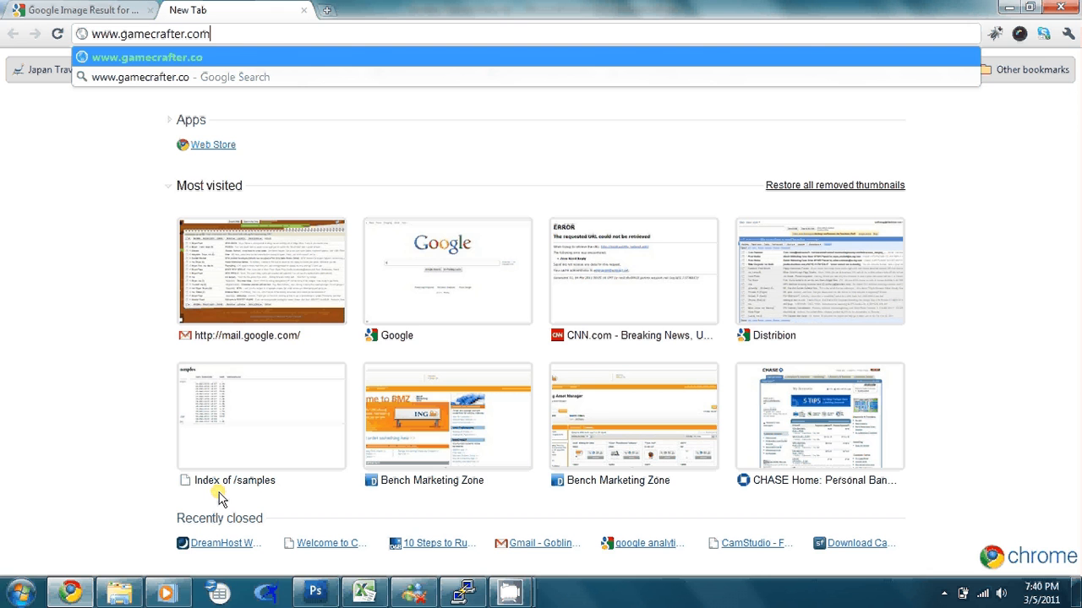
{"action": "key", "text": "ctrl+Left"}
{"action": "key", "text": "ctrl+Left"}
{"action": "type", "text": "the"}
{"action": "key", "text": "Return"}
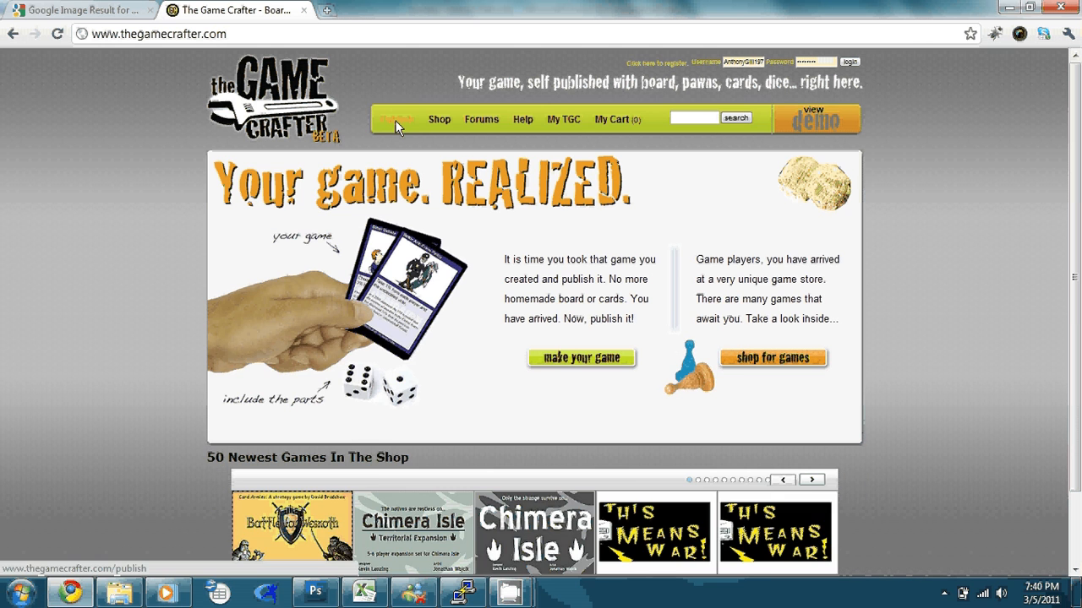
Go to the site's publishing templates and start downloading the vertical Photoshop template for poker sized playing cards
{"action": "left_click", "coordinate": [397, 121]}
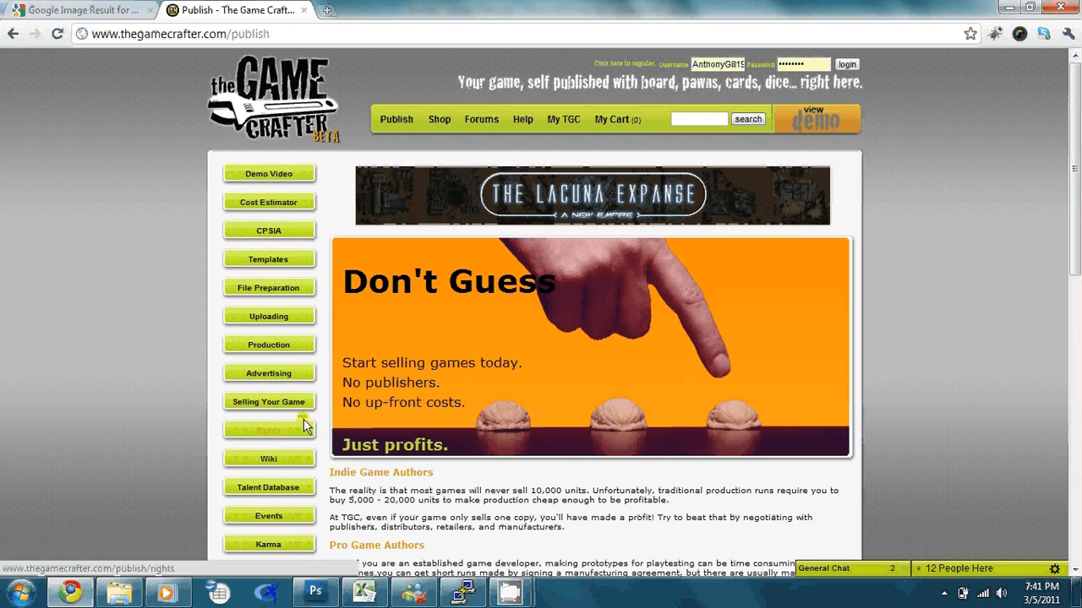
{"action": "left_click", "coordinate": [287, 260]}
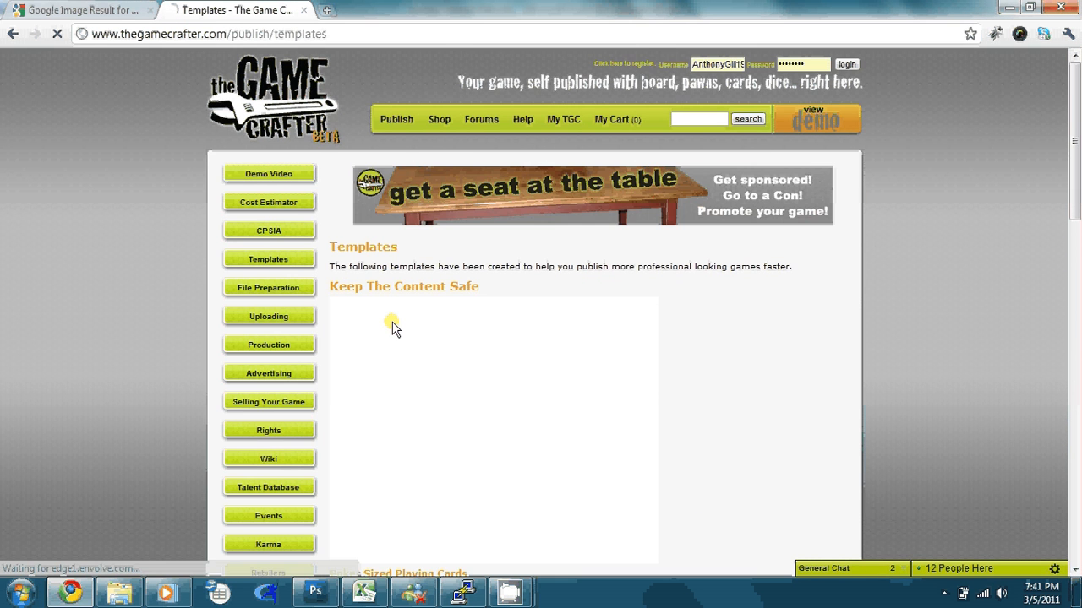
{"action": "scroll", "coordinate": [375, 283], "scroll_direction": "down", "scroll_amount": 5}
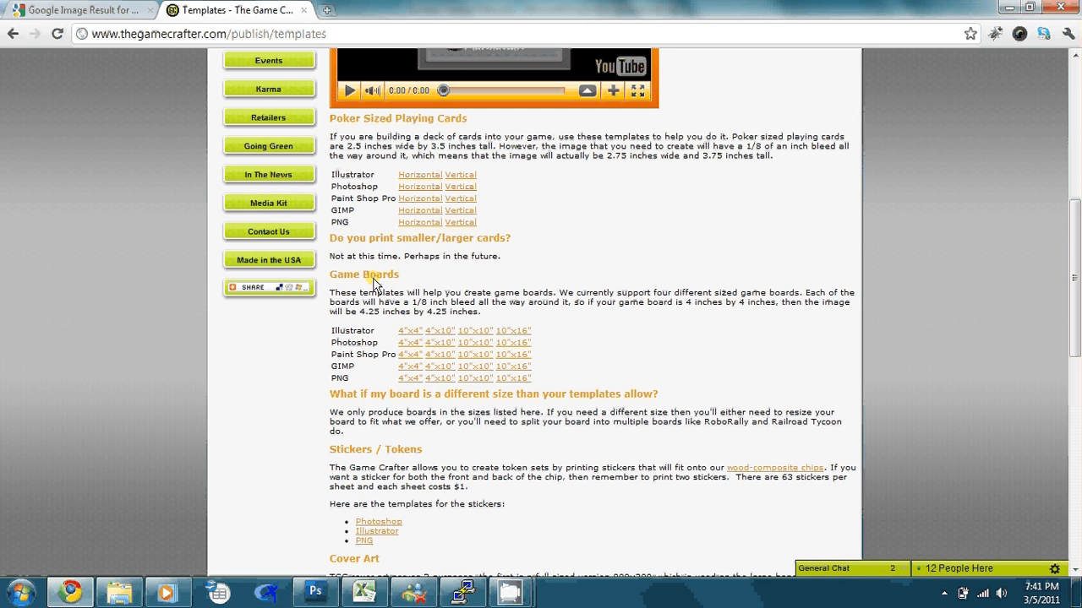
{"action": "left_click", "coordinate": [456, 187]}
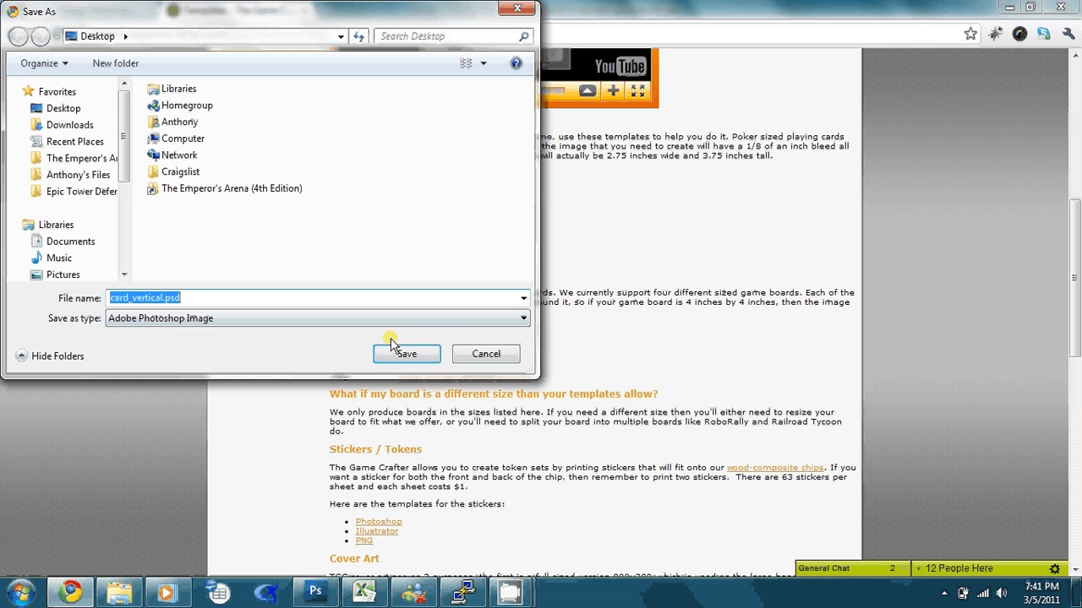
Save the downloaded template as zombie_card in the psd folder of Zombie Tutorial inside Active Games
{"action": "left_click", "coordinate": [80, 175]}
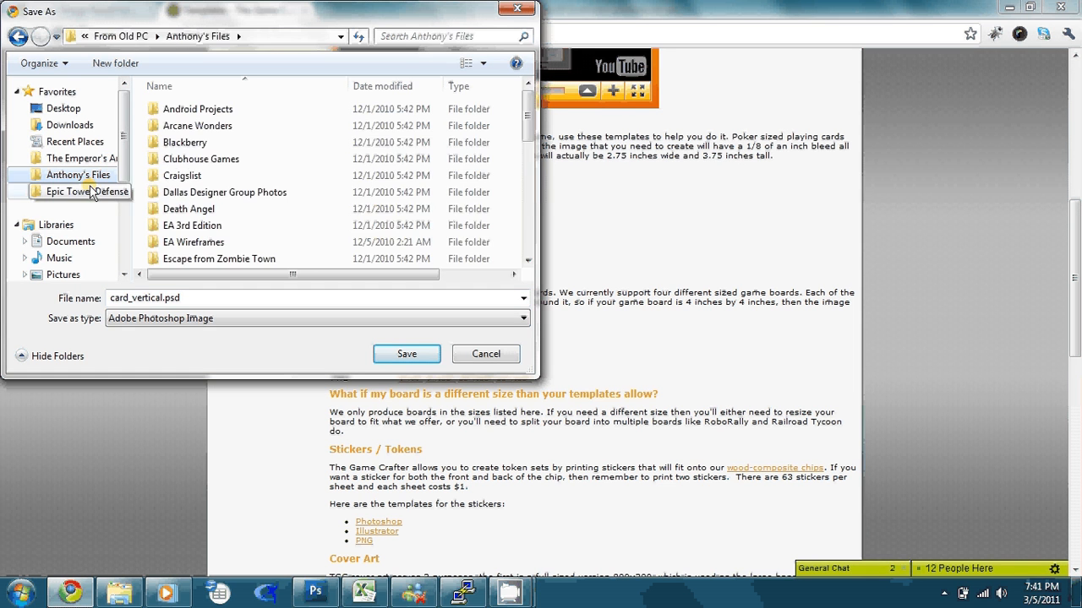
{"action": "left_click", "coordinate": [91, 192]}
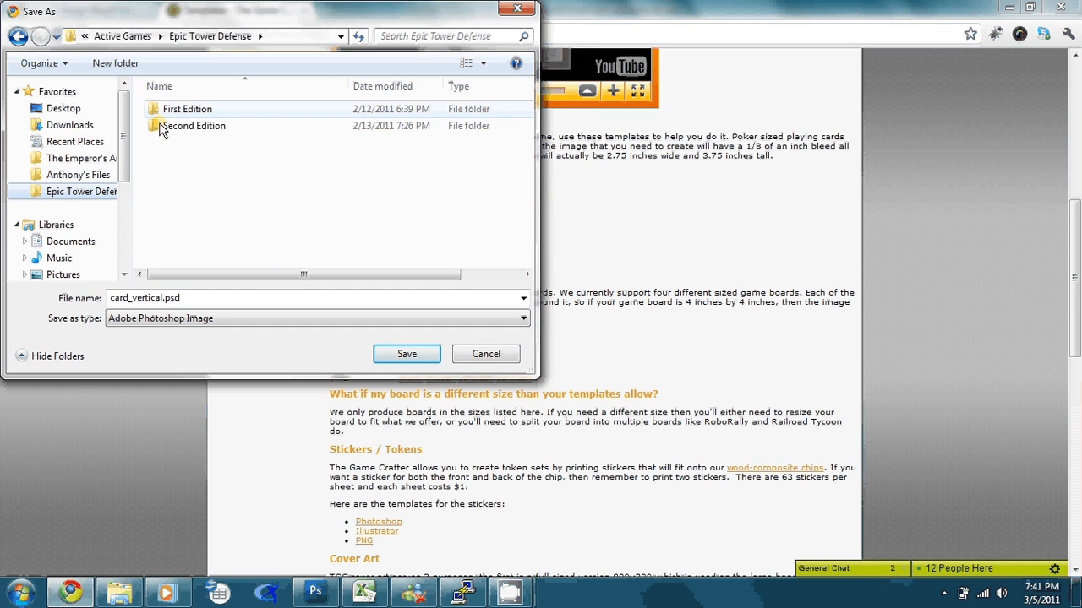
{"action": "left_click", "coordinate": [127, 37]}
{"action": "double_click", "coordinate": [209, 227]}
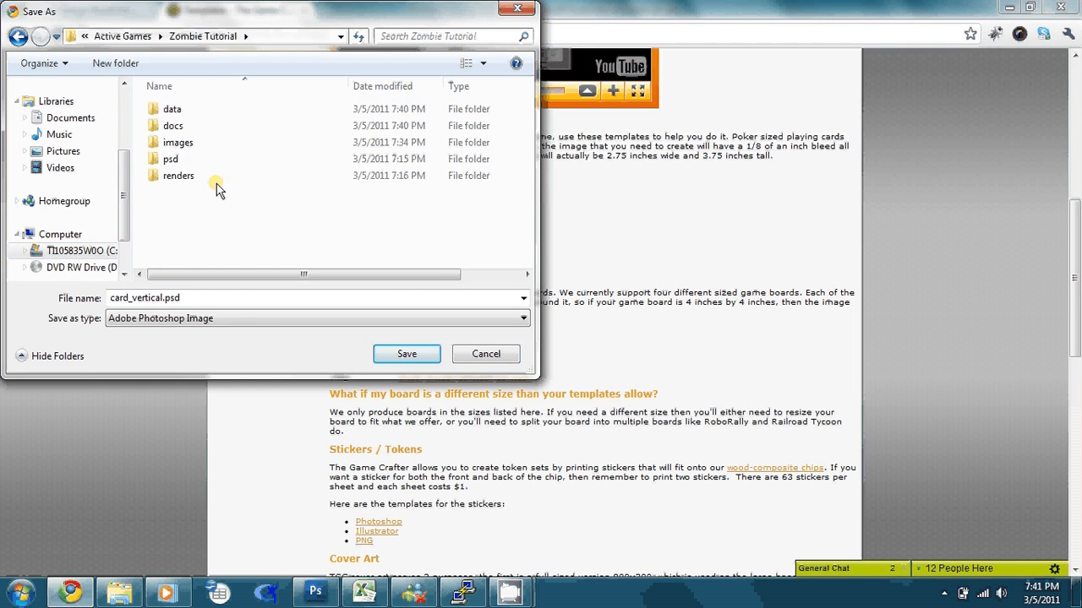
{"action": "double_click", "coordinate": [209, 161]}
{"action": "double_click", "coordinate": [238, 298]}
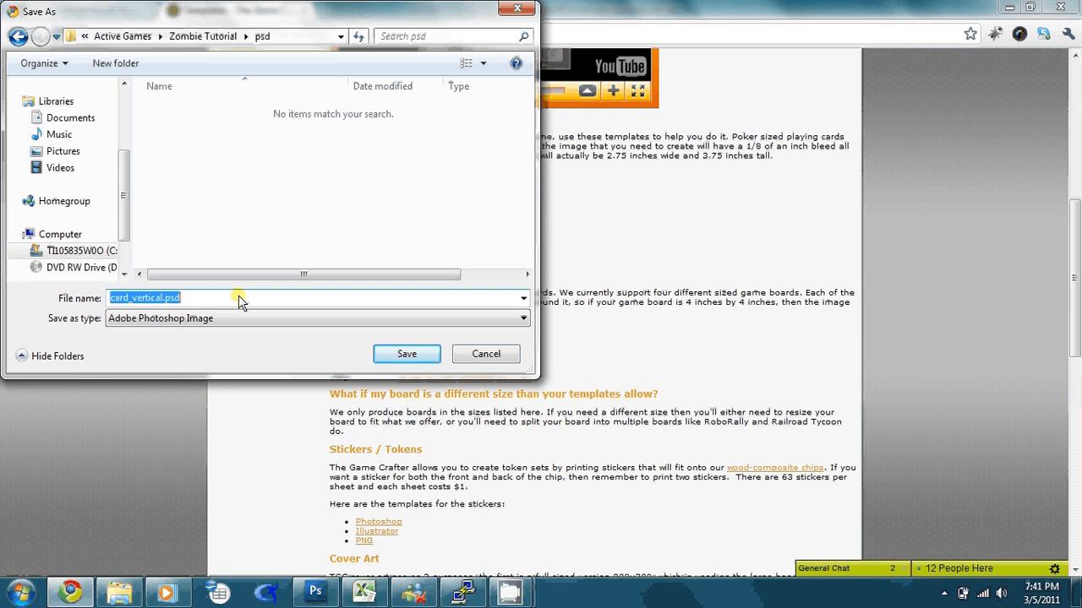
{"action": "type", "text": "zombie_card"}
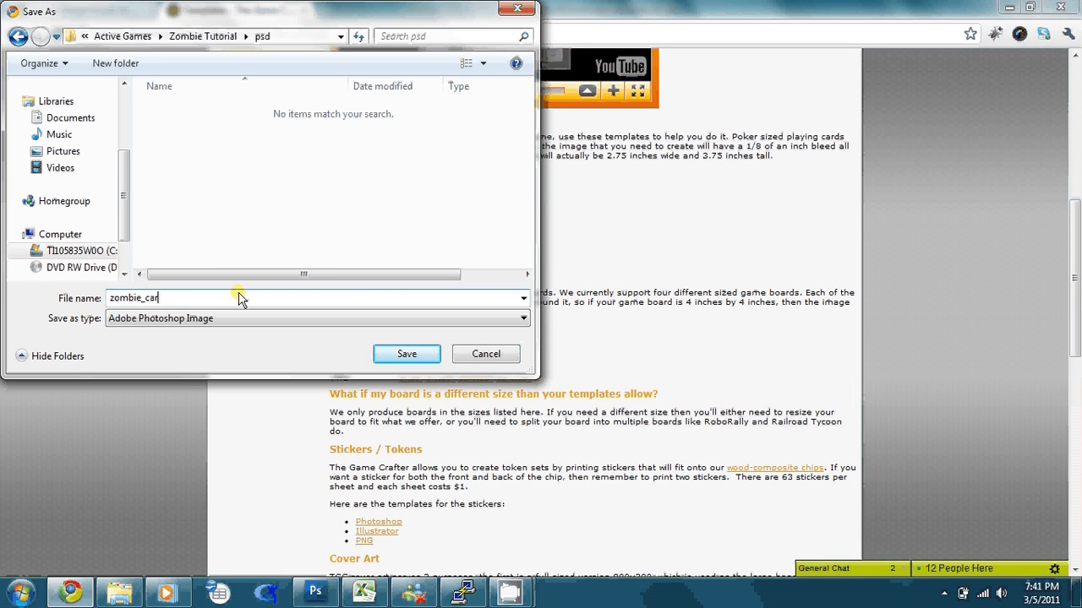
{"action": "key", "text": "Return"}
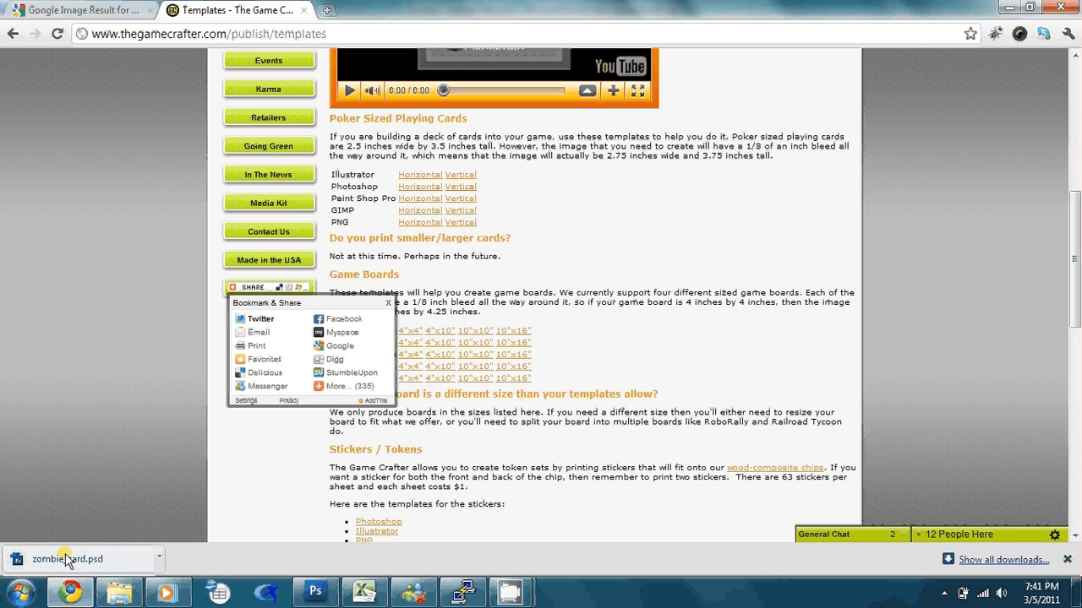
Open the downloaded zombie_card.psd in Photoshop without updating its text layers
{"action": "left_click", "coordinate": [67, 559]}
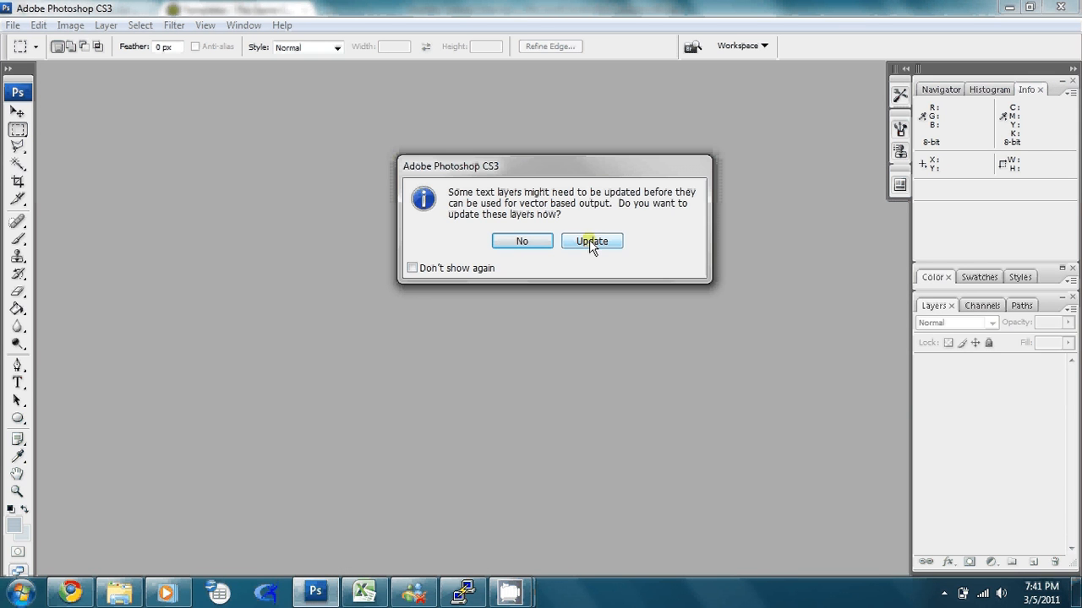
{"action": "left_click", "coordinate": [519, 244]}
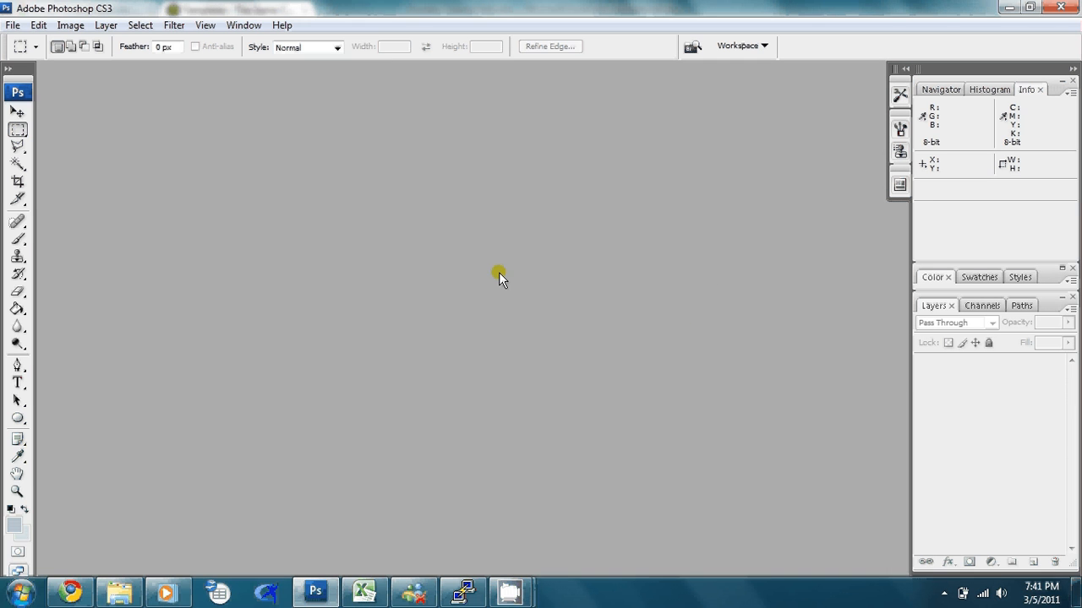
Add a new layer and delete the template's YOUR ARTWORK HERE layer and READ ME: GUIDELINES group
{"action": "left_click", "coordinate": [1003, 365], "text": "shift"}
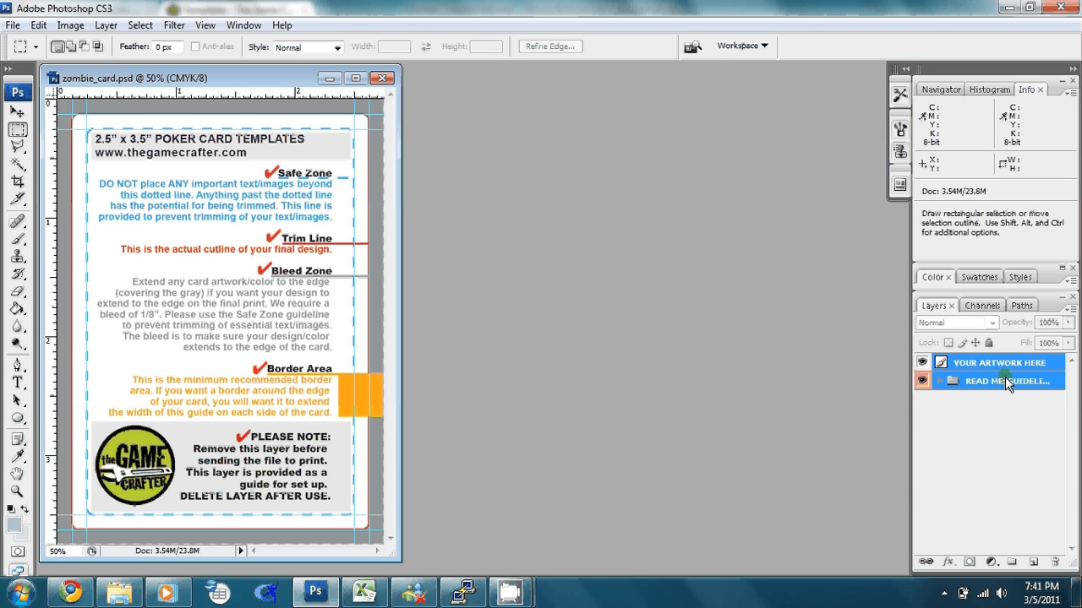
{"action": "left_click", "coordinate": [1046, 545]}
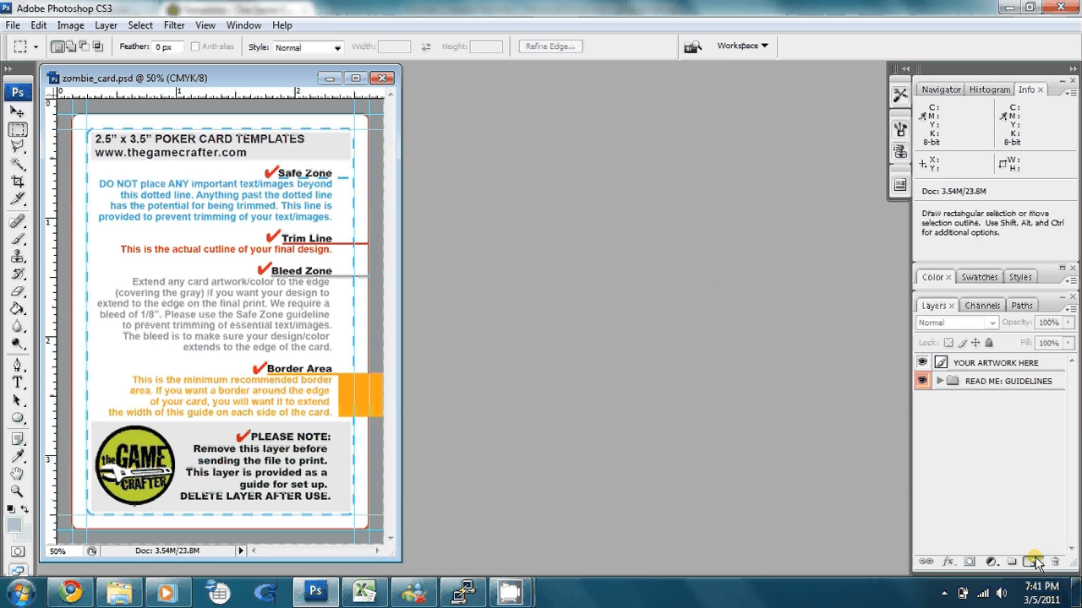
{"action": "left_click", "coordinate": [1035, 562]}
{"action": "left_click", "coordinate": [1001, 382]}
{"action": "left_click", "coordinate": [1003, 400], "text": "shift"}
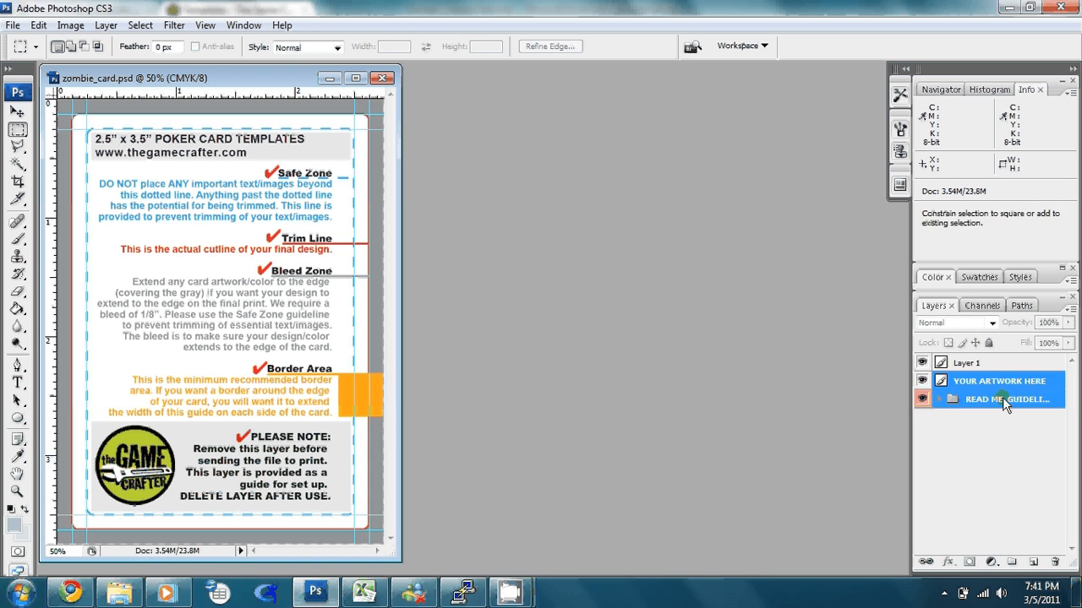
{"action": "left_click_drag", "start_coordinate": [1002, 397], "coordinate": [1056, 563]}
Rename the remaining layer as Background
{"action": "double_click", "coordinate": [974, 362]}
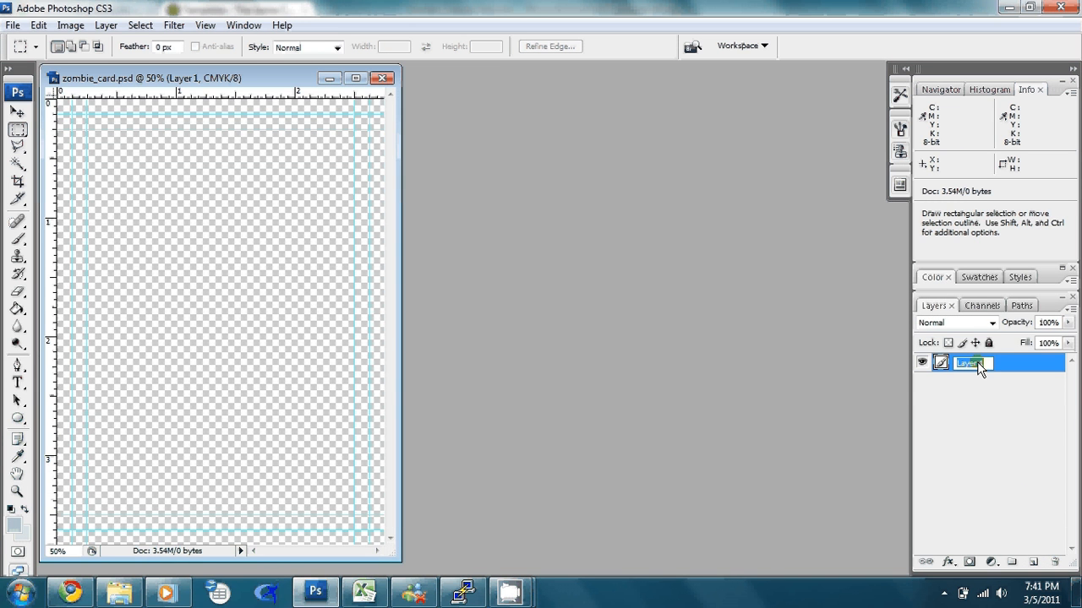
{"action": "type", "text": "Background"}
{"action": "key", "text": "Return"}
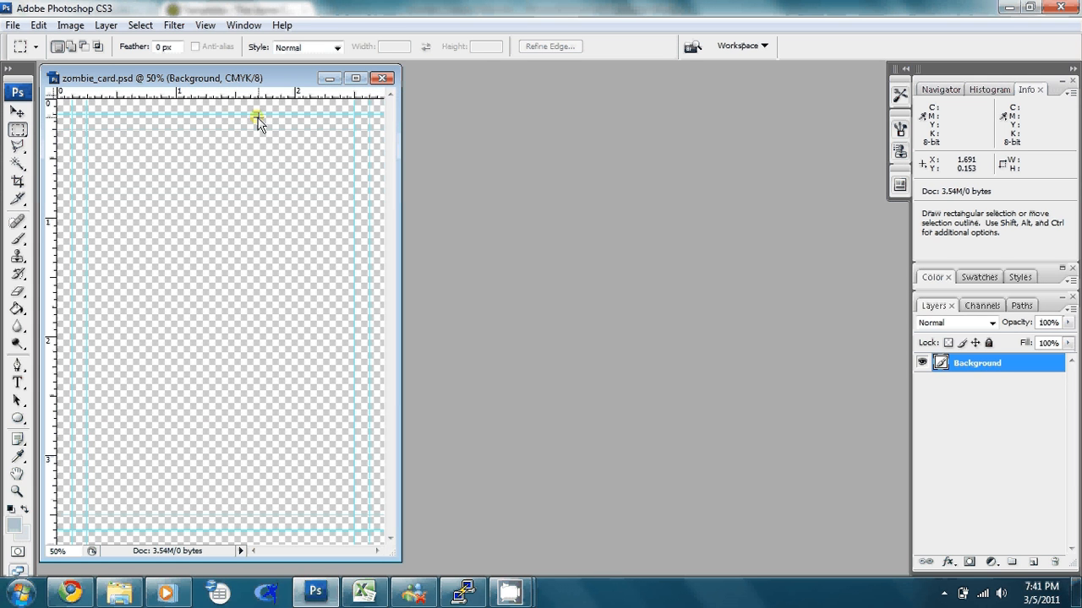
Convert the card document's color mode to RGB Color
{"action": "left_click", "coordinate": [76, 25]}
{"action": "mouse_move", "coordinate": [84, 47]}
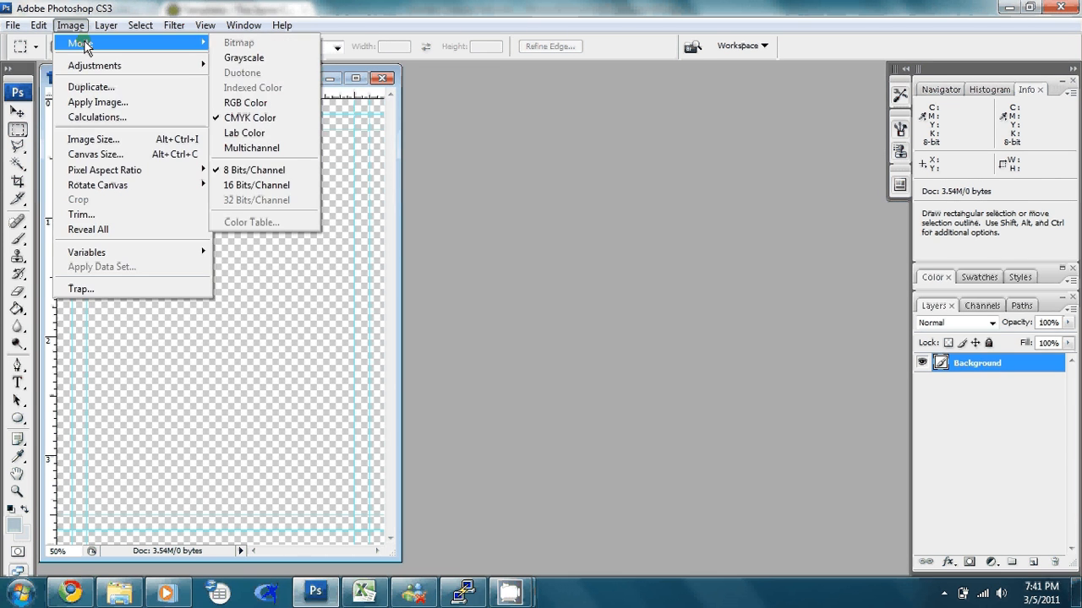
{"action": "left_click", "coordinate": [245, 103]}
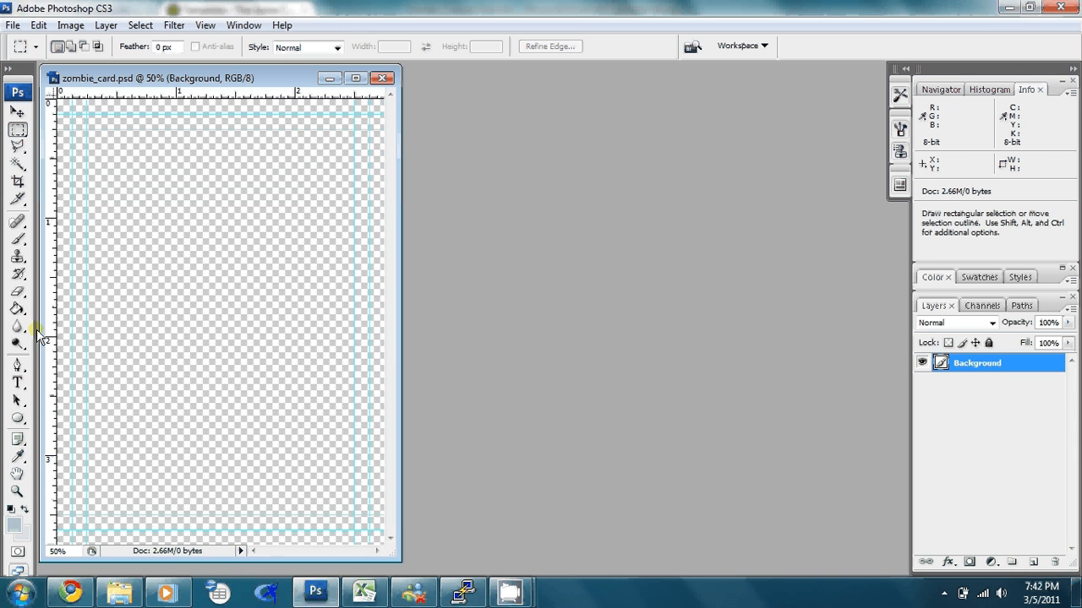
Set the foreground color to white (ffffff) and fill the Background layer with the Paint Bucket
{"action": "left_click", "coordinate": [17, 308]}
{"action": "left_click", "coordinate": [13, 525]}
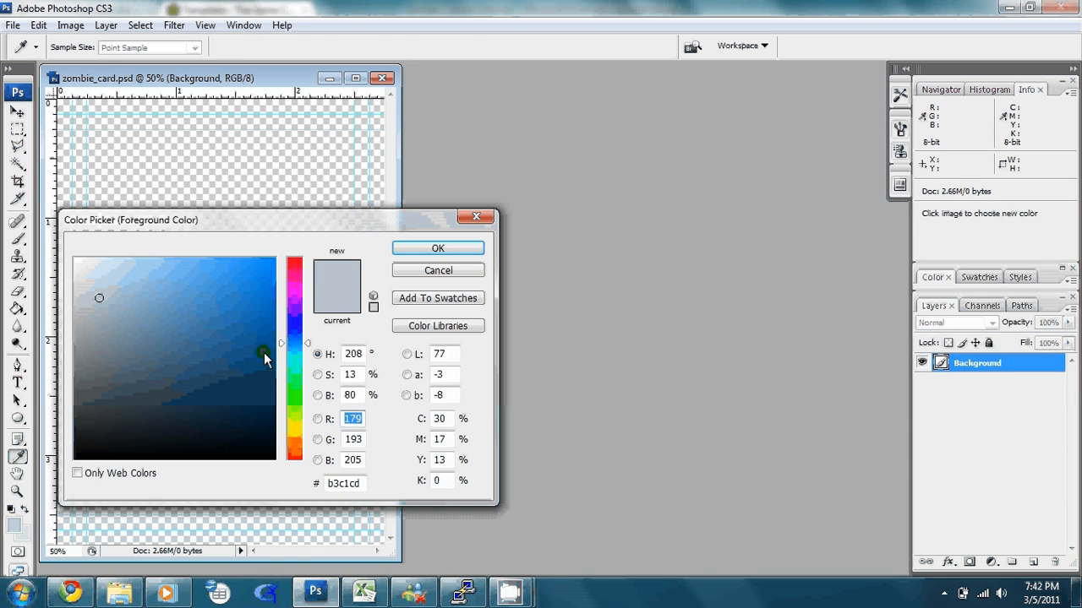
{"action": "left_click_drag", "start_coordinate": [264, 359], "coordinate": [74, 258]}
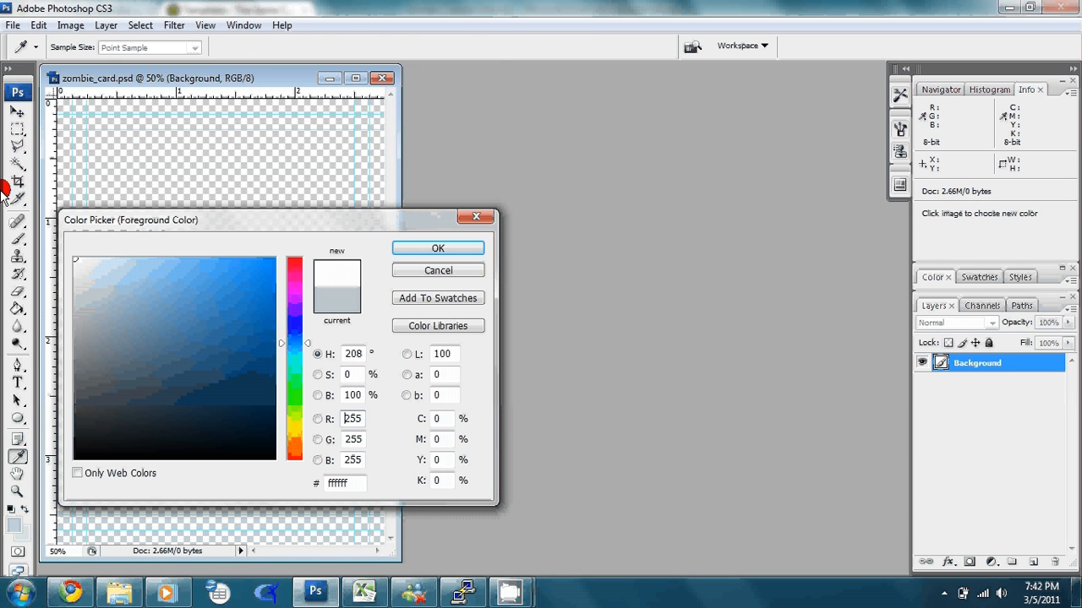
{"action": "left_click", "coordinate": [434, 248]}
{"action": "left_click", "coordinate": [234, 297]}
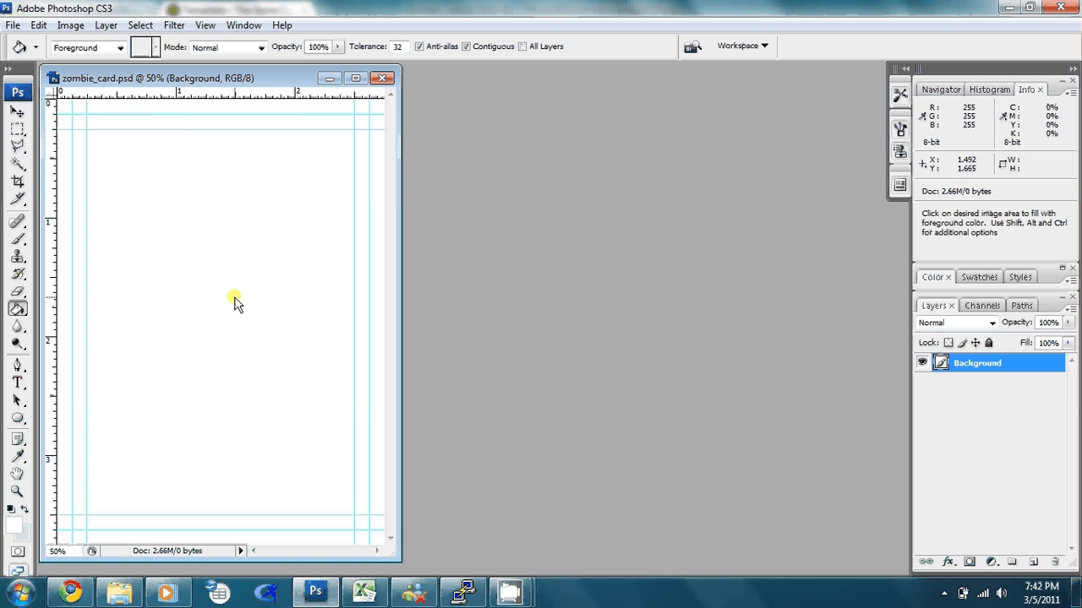
{"action": "left_click_drag", "start_coordinate": [253, 88], "coordinate": [413, 79]}
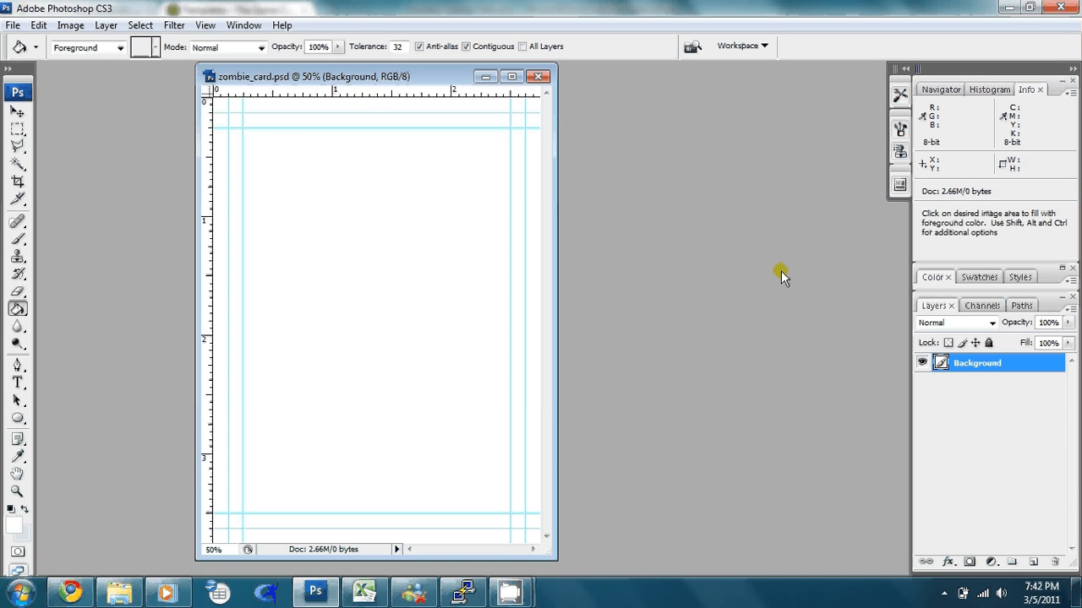
Draw a text box about 2.25 by 0.34 inches between the card's upper inner guides and set its text color to black (000000)
{"action": "left_click", "coordinate": [18, 386]}
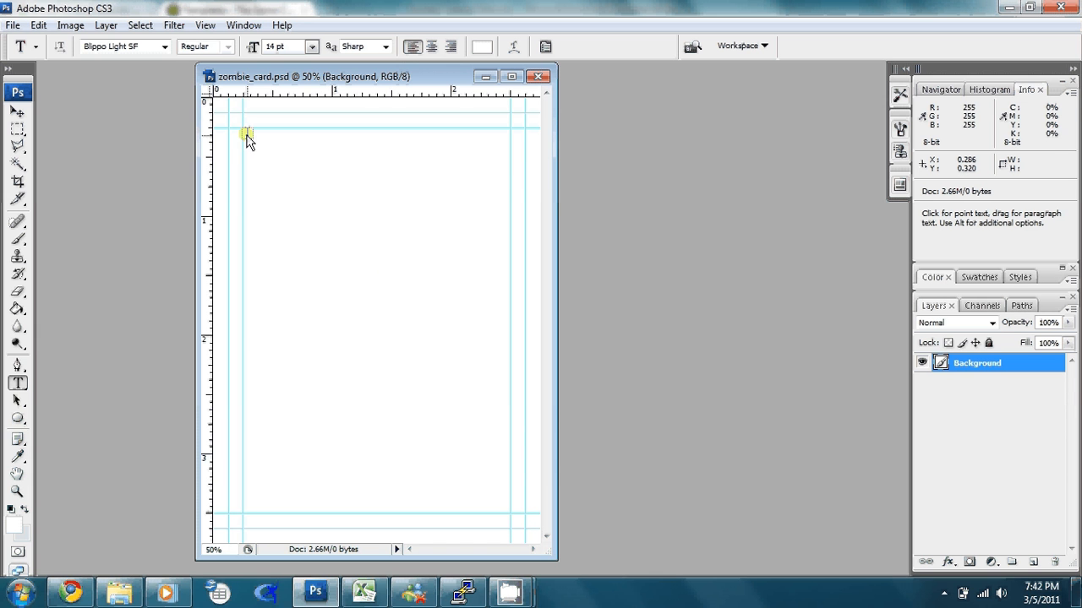
{"action": "left_click_drag", "start_coordinate": [244, 128], "coordinate": [510, 169]}
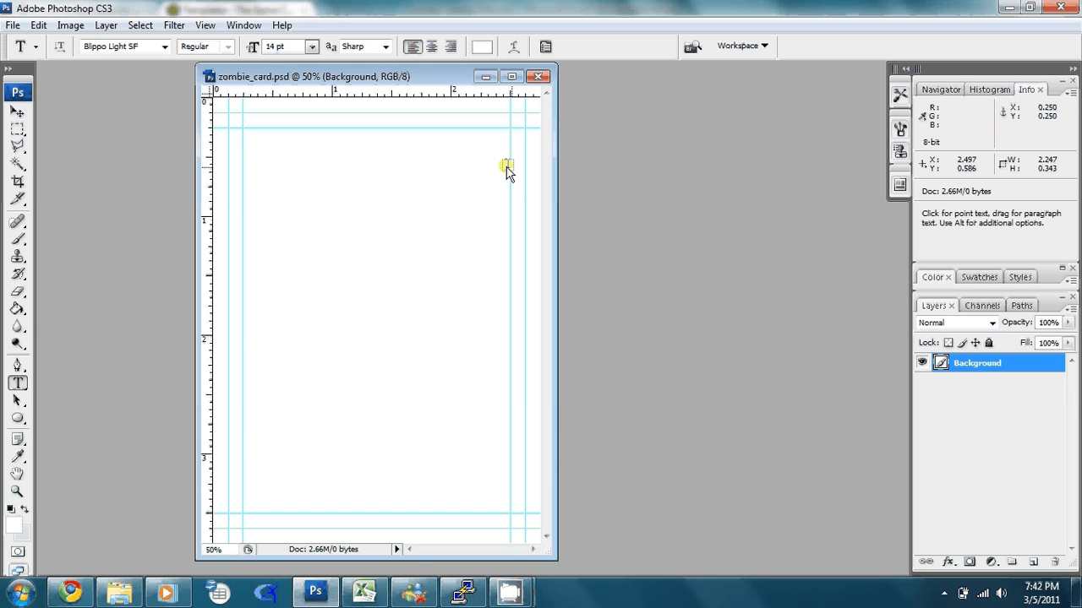
{"action": "left_click", "coordinate": [487, 52]}
{"action": "left_click_drag", "start_coordinate": [259, 428], "coordinate": [299, 465]}
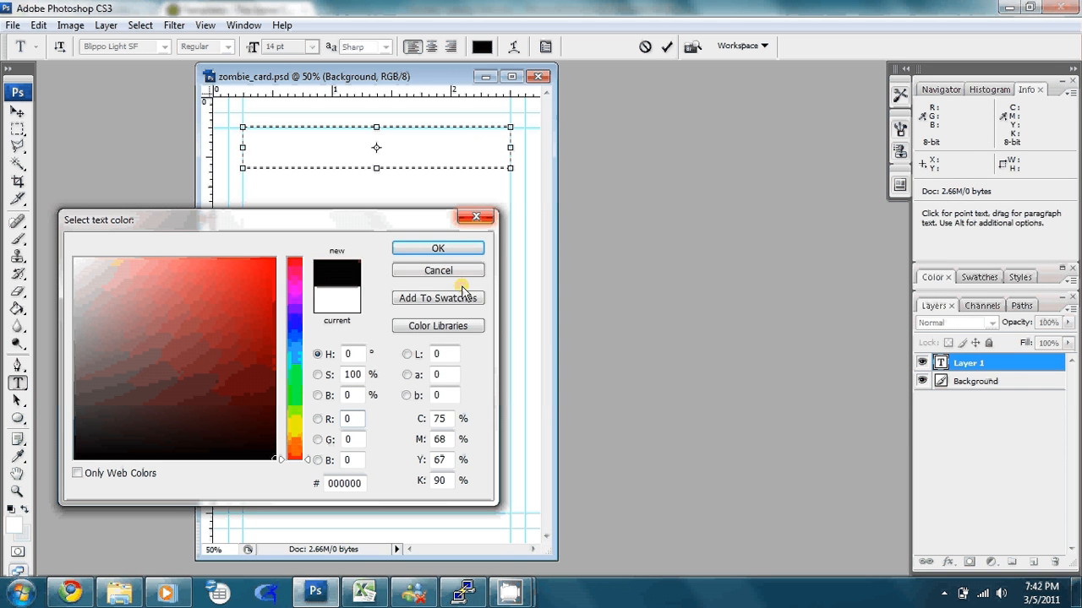
{"action": "left_click", "coordinate": [453, 250]}
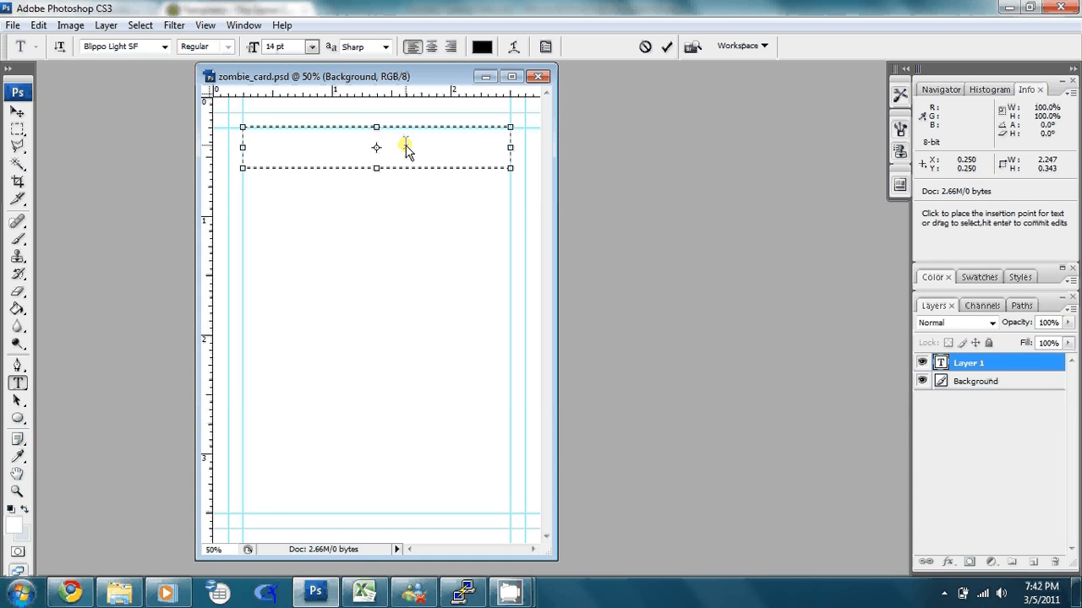
Enter "Zombie Name" as centered text in the box and shift the title slightly down from the guide
{"action": "type", "text": "Zombie Name"}
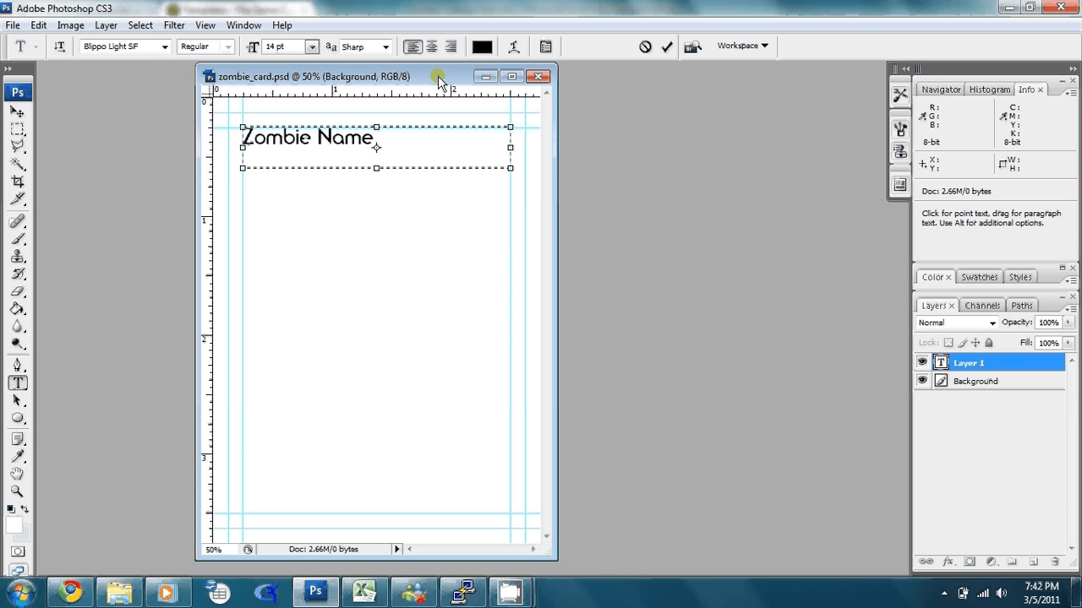
{"action": "left_click", "coordinate": [431, 46]}
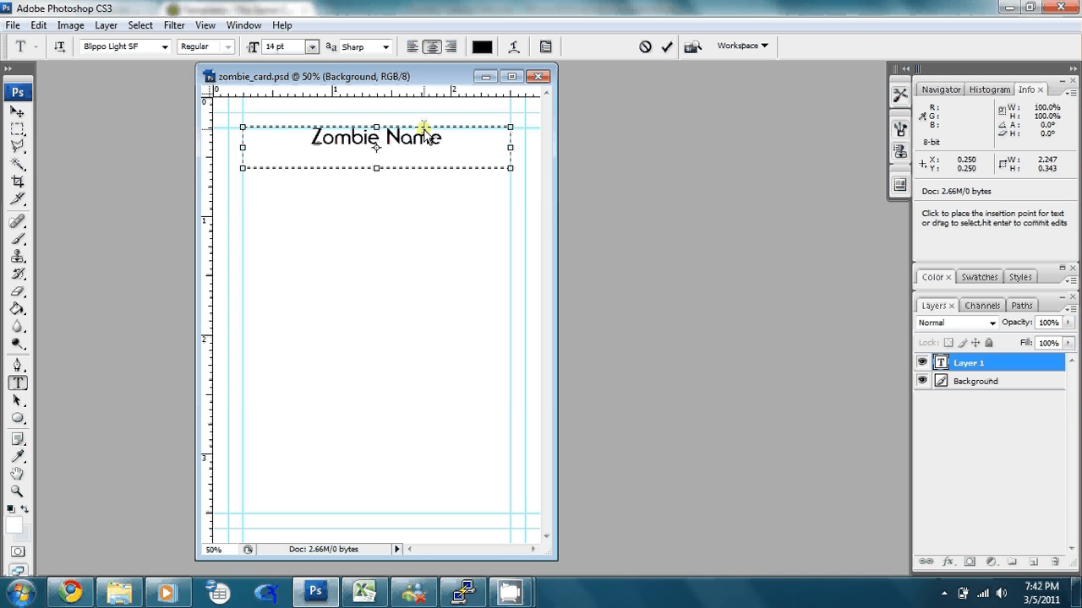
{"action": "left_click", "coordinate": [666, 69]}
{"action": "key", "text": "v"}
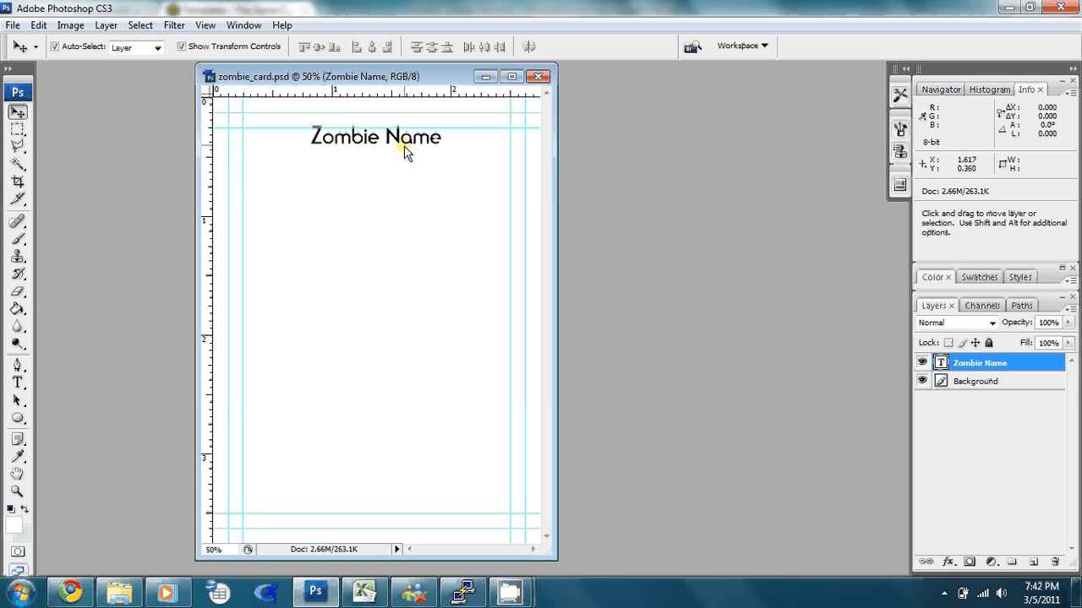
{"action": "left_click_drag", "start_coordinate": [405, 146], "coordinate": [407, 156]}
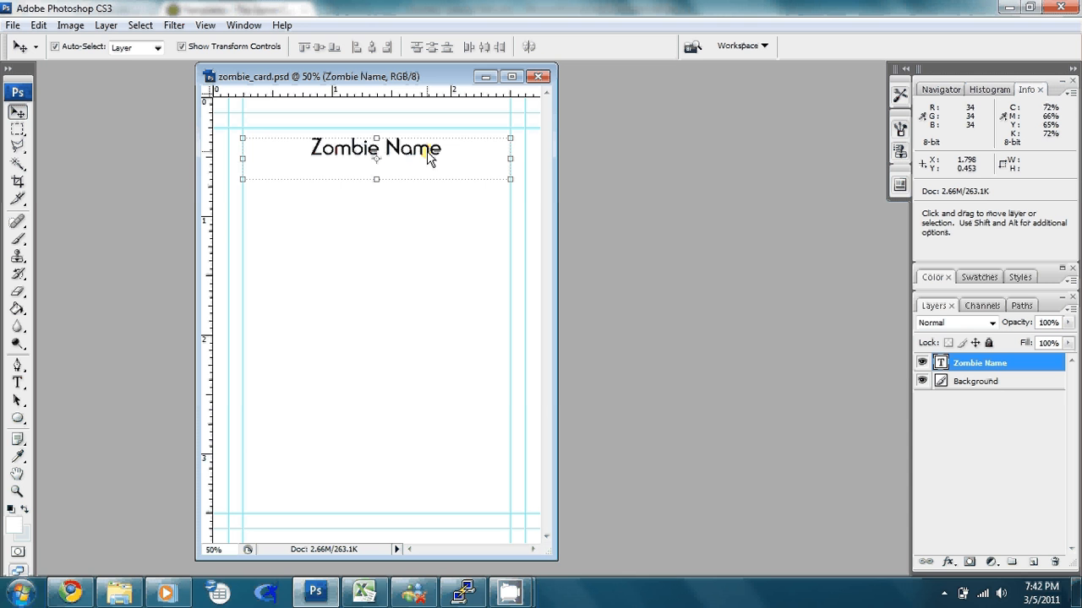
Add a separate text layer reading "88" near the card's left guide, below the Zombie Name title
{"action": "key", "text": "t"}
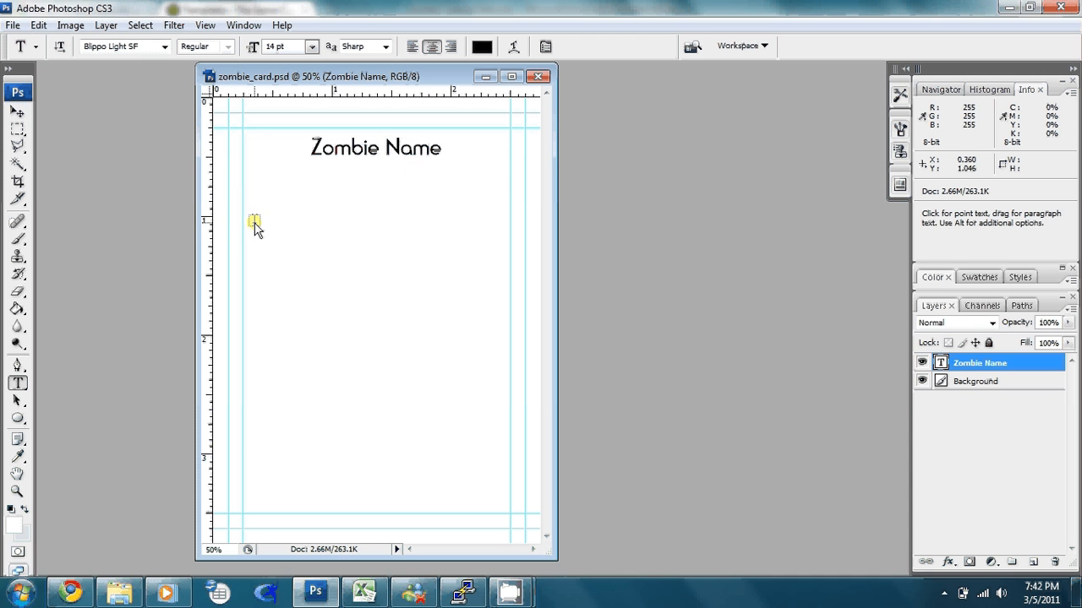
{"action": "left_click", "coordinate": [249, 227]}
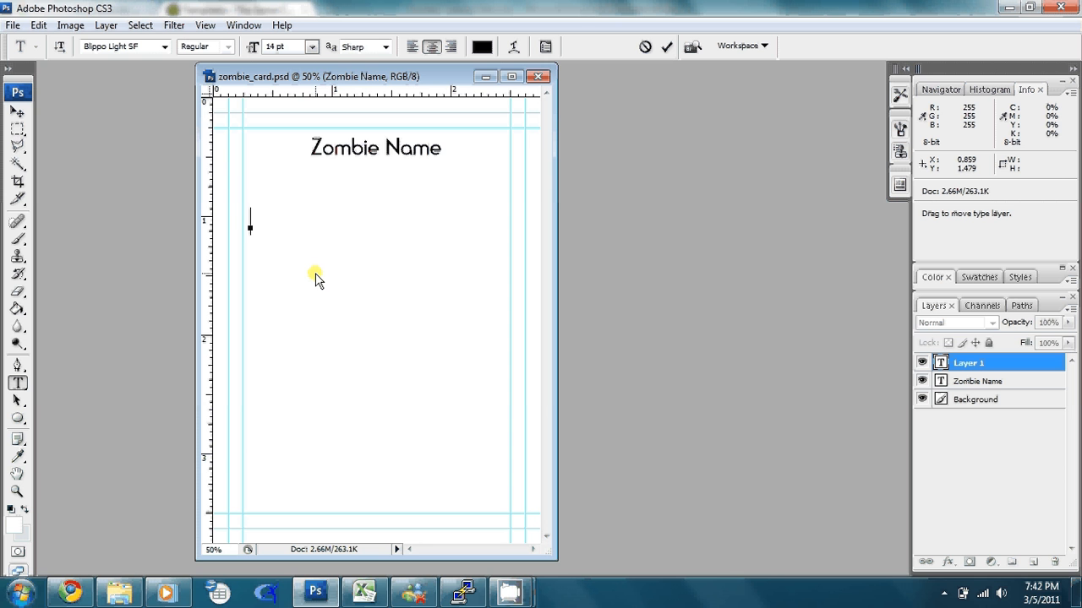
{"action": "type", "text": "88"}
{"action": "key", "text": "shift+Left"}
{"action": "key", "text": "ctrl+Return"}
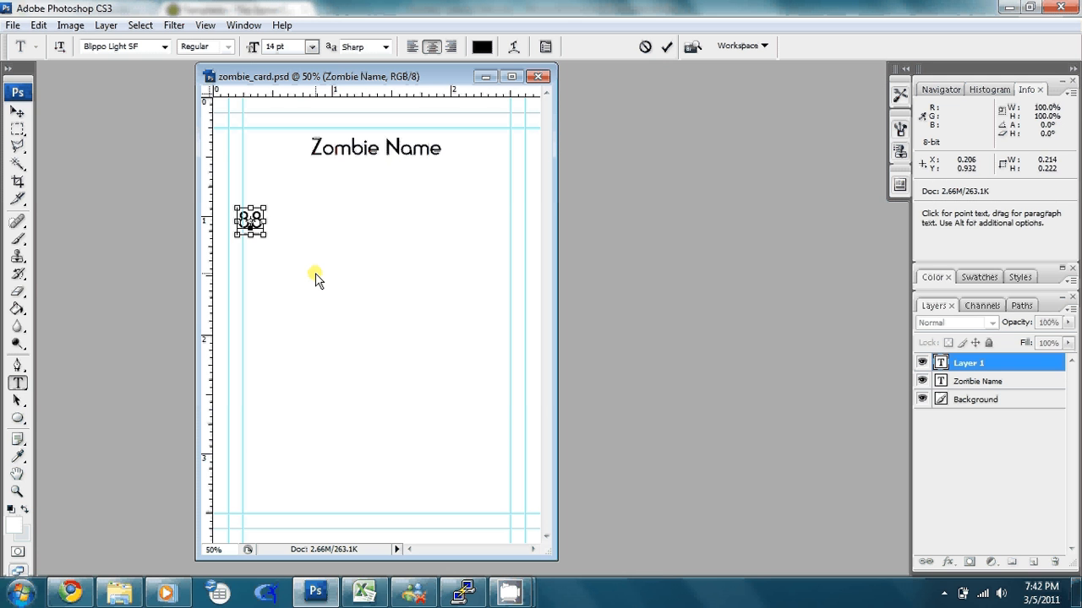
{"action": "key", "text": "shift+Left"}
{"action": "key", "text": "ctrl+Return"}
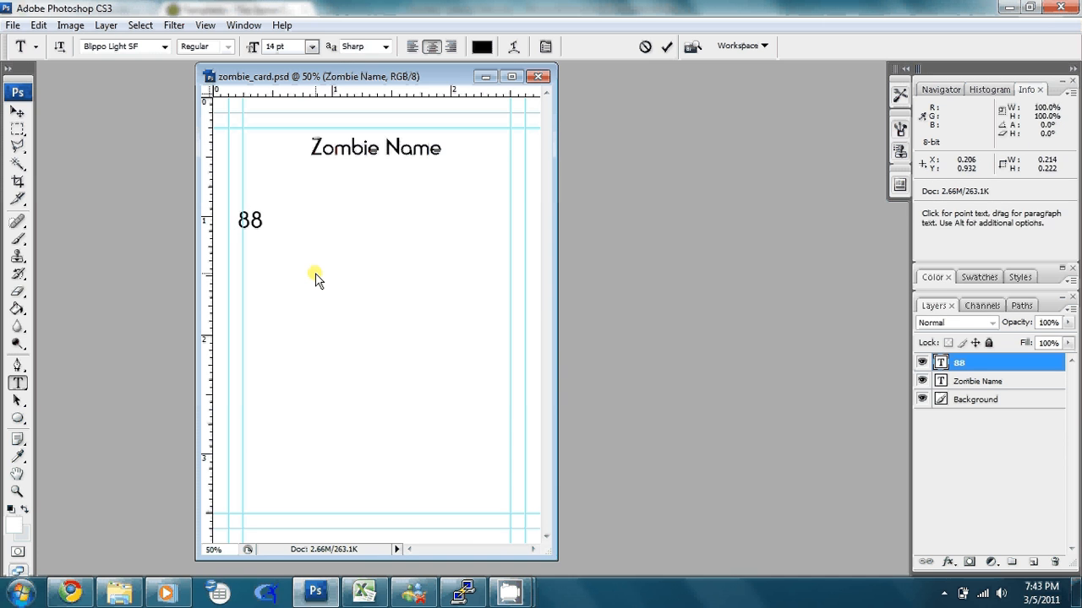
Move the 88 text just inside the card's left inner guide
{"action": "key", "text": "v"}
{"action": "key", "text": "z"}
{"action": "double_click", "coordinate": [262, 228]}
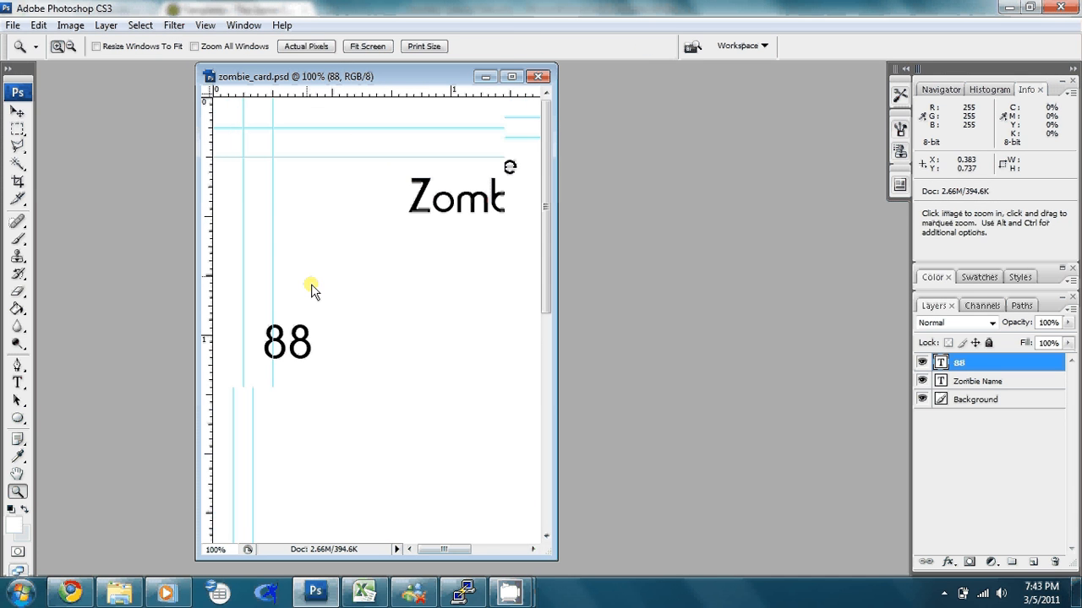
{"action": "key", "text": "v"}
{"action": "left_click_drag", "start_coordinate": [306, 348], "coordinate": [329, 345]}
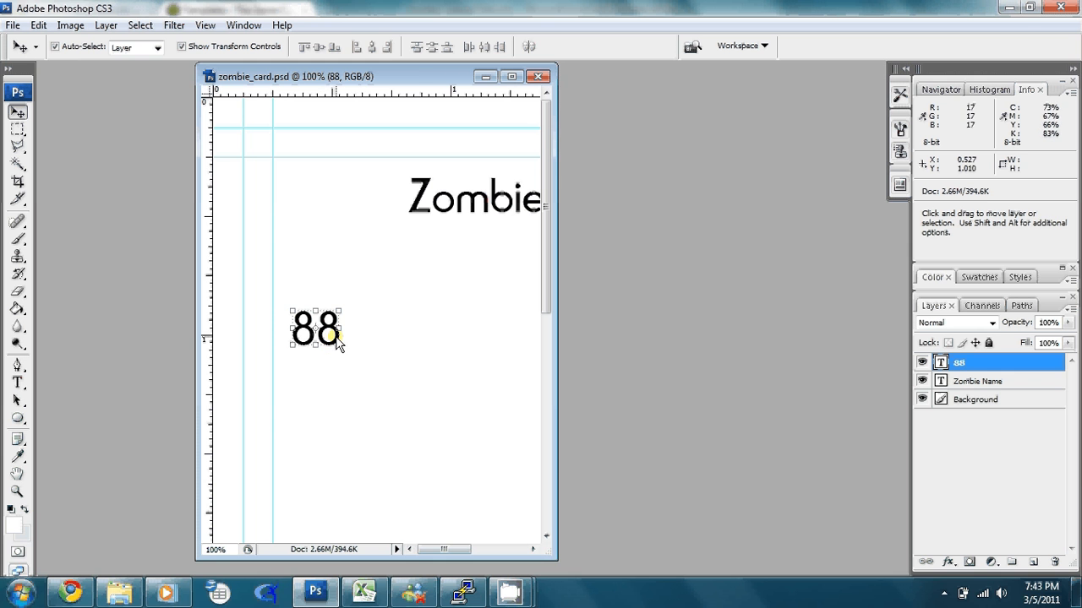
Give the 88 text layer a red Color Overlay at 100% opacity
{"action": "left_click", "coordinate": [1055, 364]}
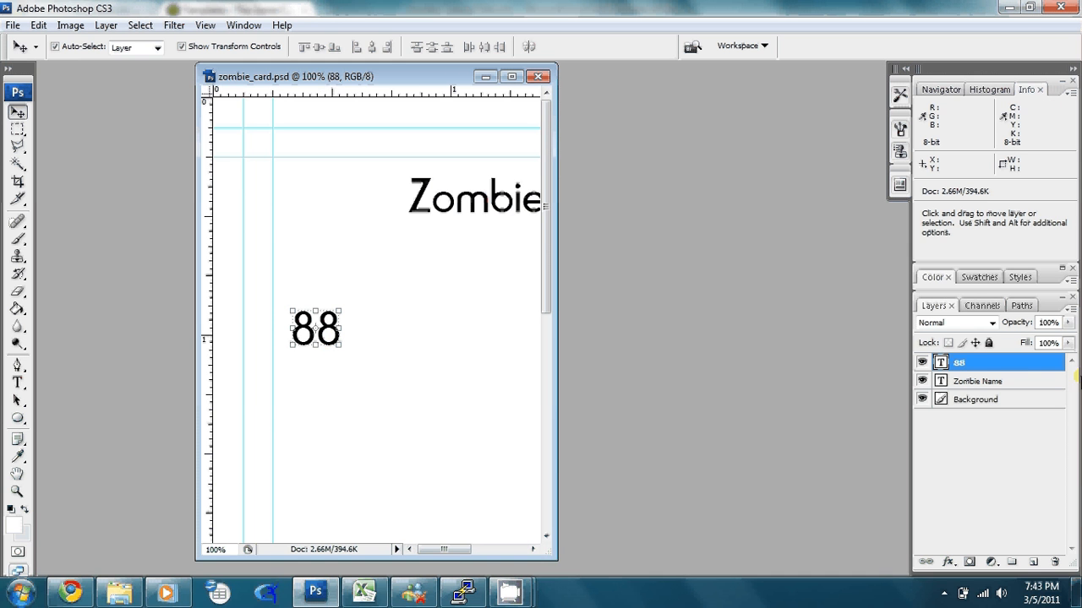
{"action": "left_click", "coordinate": [1044, 364]}
{"action": "double_click", "coordinate": [1042, 365]}
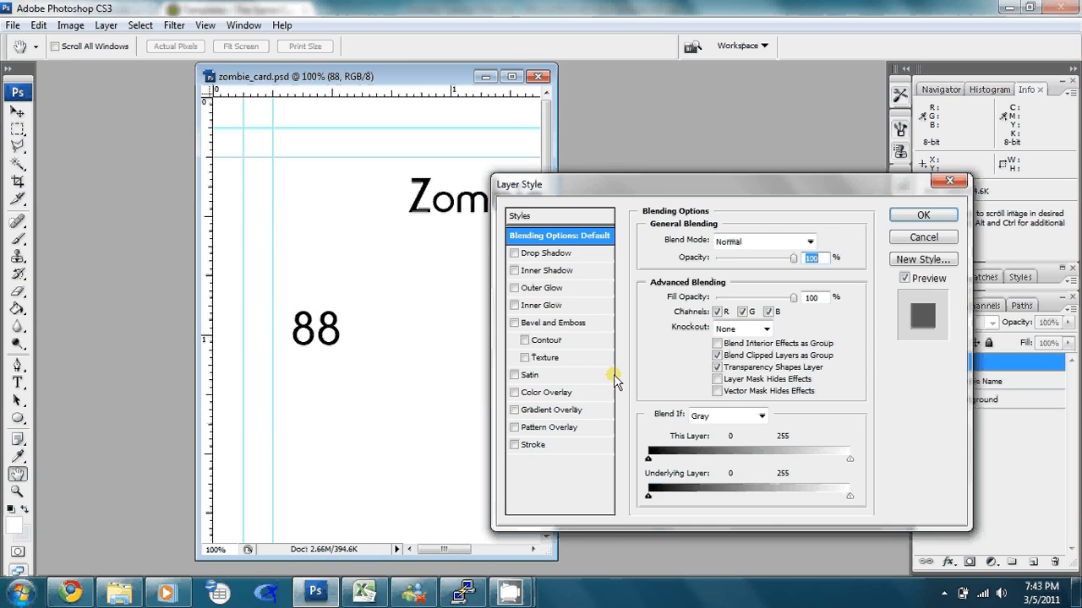
{"action": "left_click", "coordinate": [591, 392]}
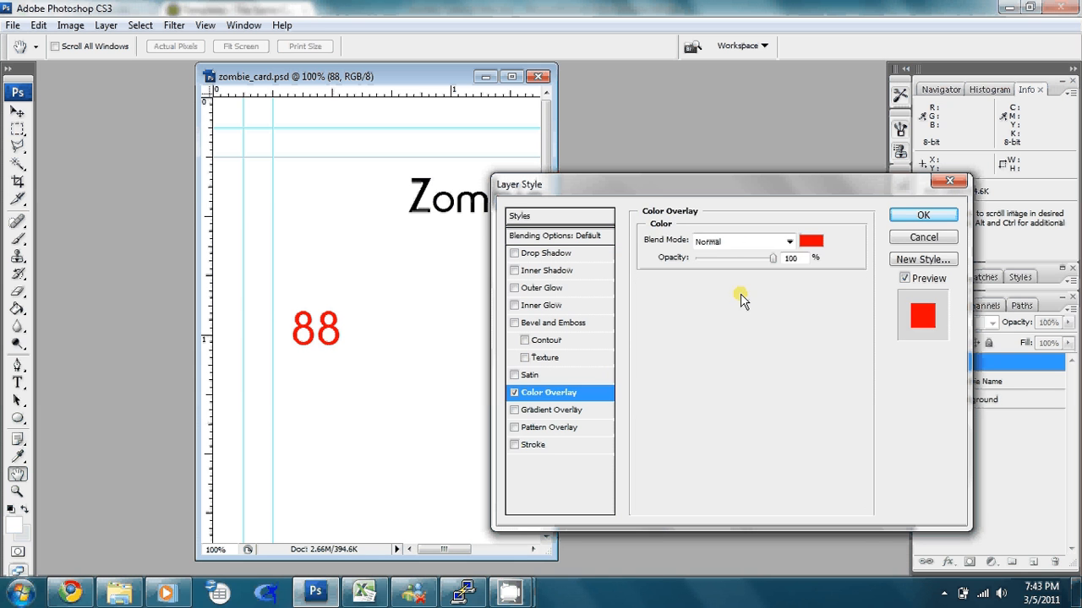
Add a black 3 px outside Stroke to the 88 text layer's style
{"action": "left_click", "coordinate": [537, 444]}
{"action": "left_click", "coordinate": [682, 341]}
{"action": "left_click", "coordinate": [266, 386]}
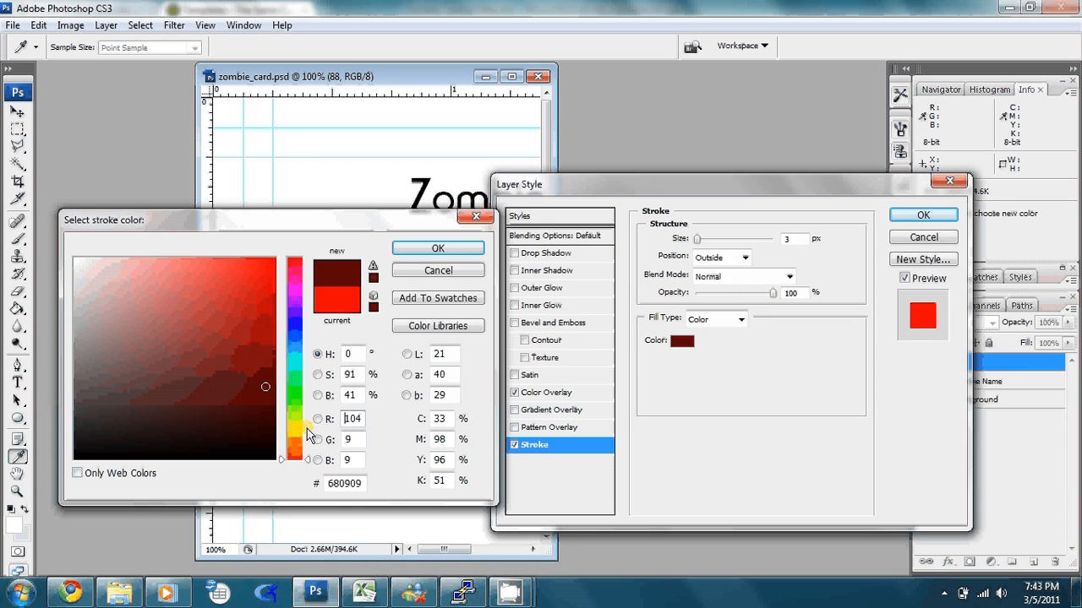
{"action": "left_click_drag", "start_coordinate": [307, 430], "coordinate": [310, 470]}
{"action": "left_click", "coordinate": [446, 250]}
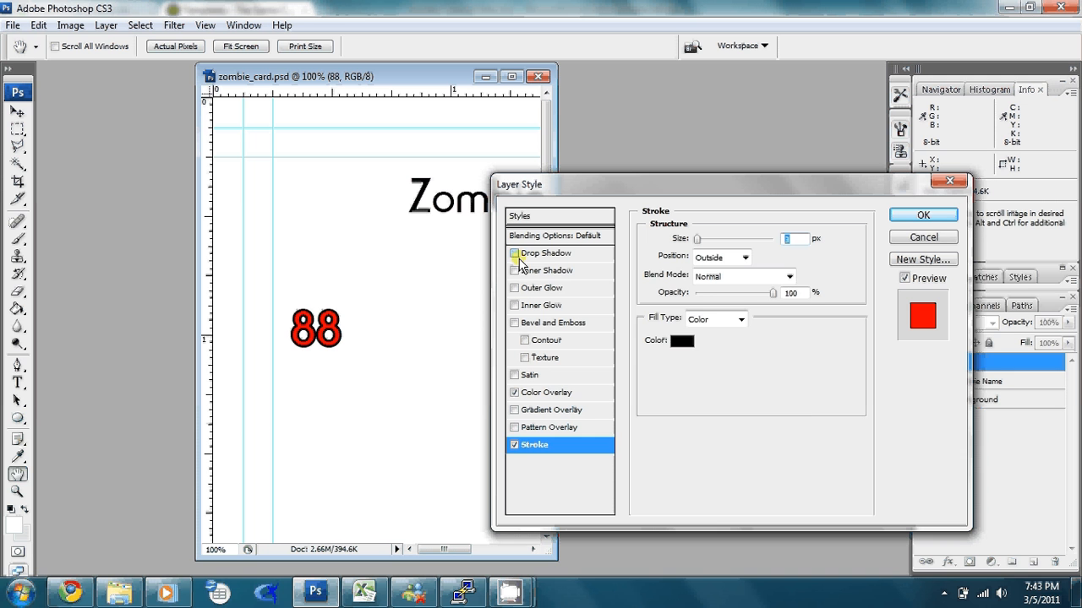
Add a Drop Shadow at 120° to the 88 text with Use Global Light off, and apply the layer style
{"action": "left_click", "coordinate": [548, 254]}
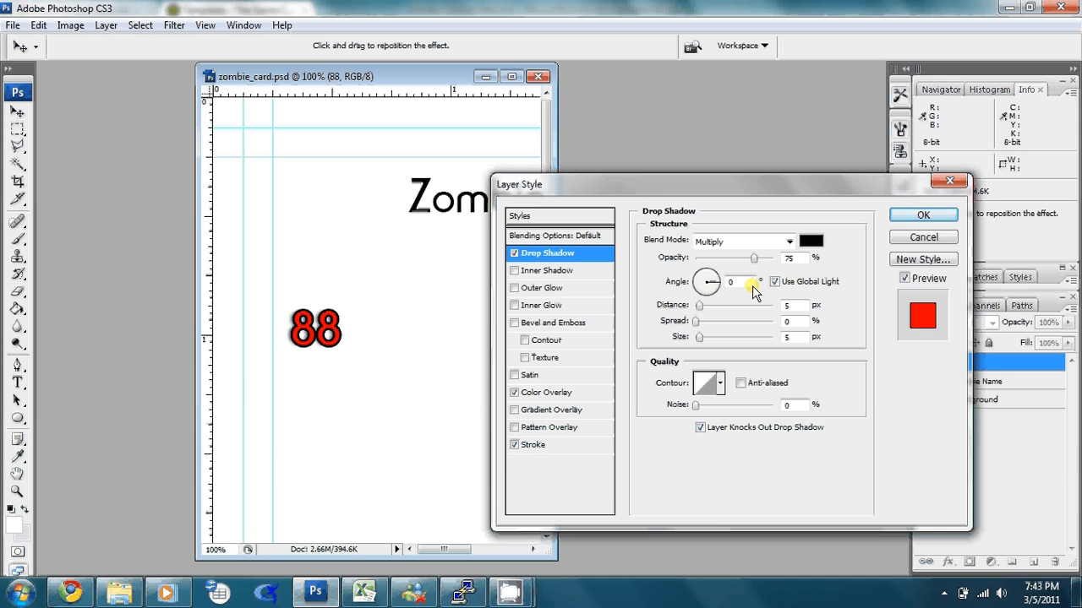
{"action": "left_click", "coordinate": [774, 282]}
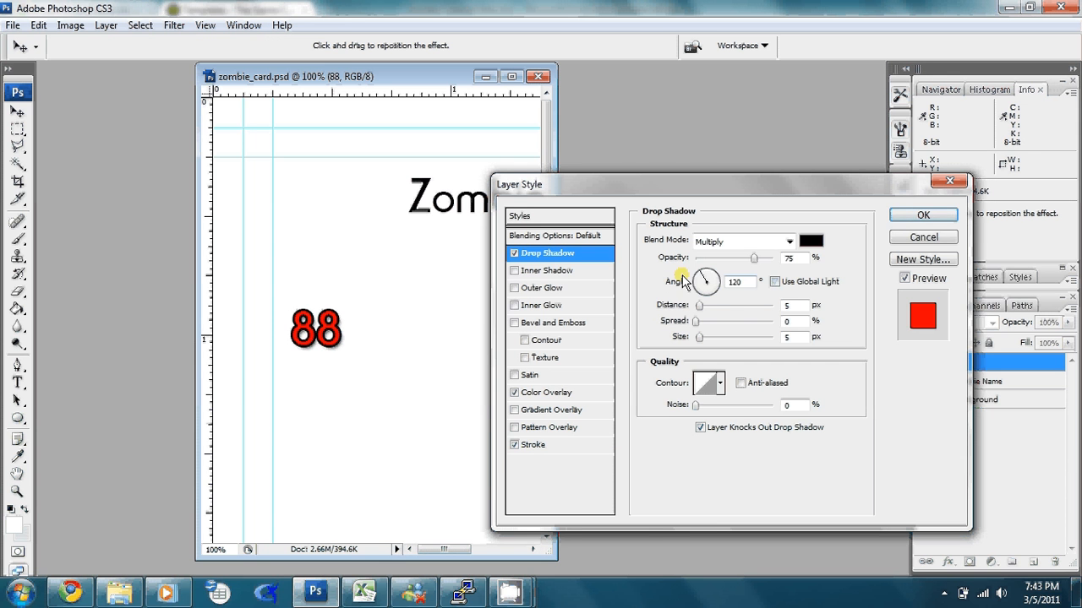
{"action": "left_click", "coordinate": [922, 216]}
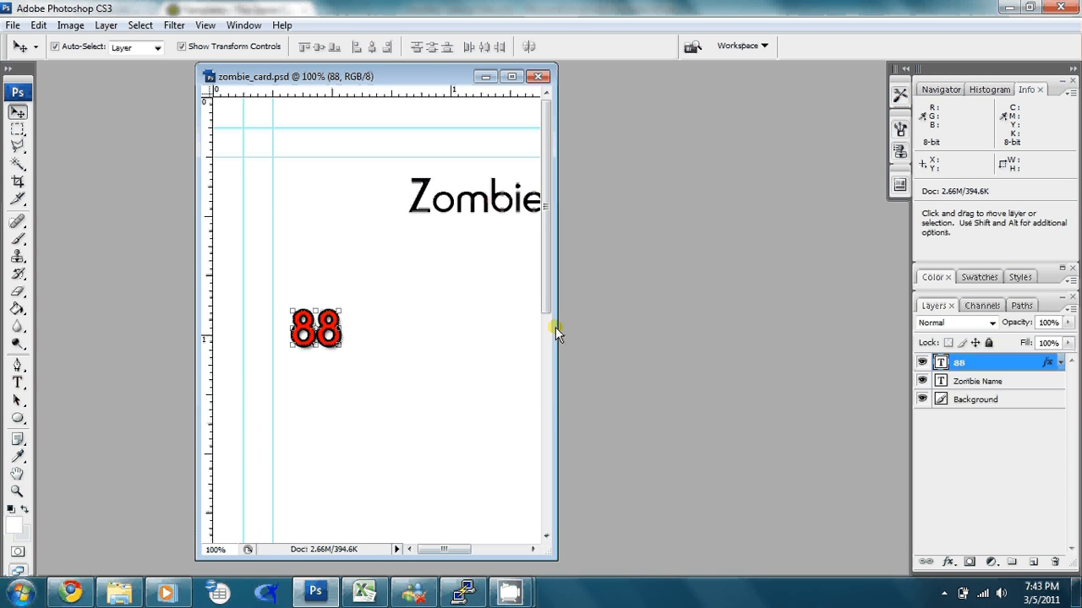
Rename the Zombie Name text layer as NAME and the 88 text layer as LIFE
{"action": "left_click_drag", "start_coordinate": [556, 327], "coordinate": [814, 323]}
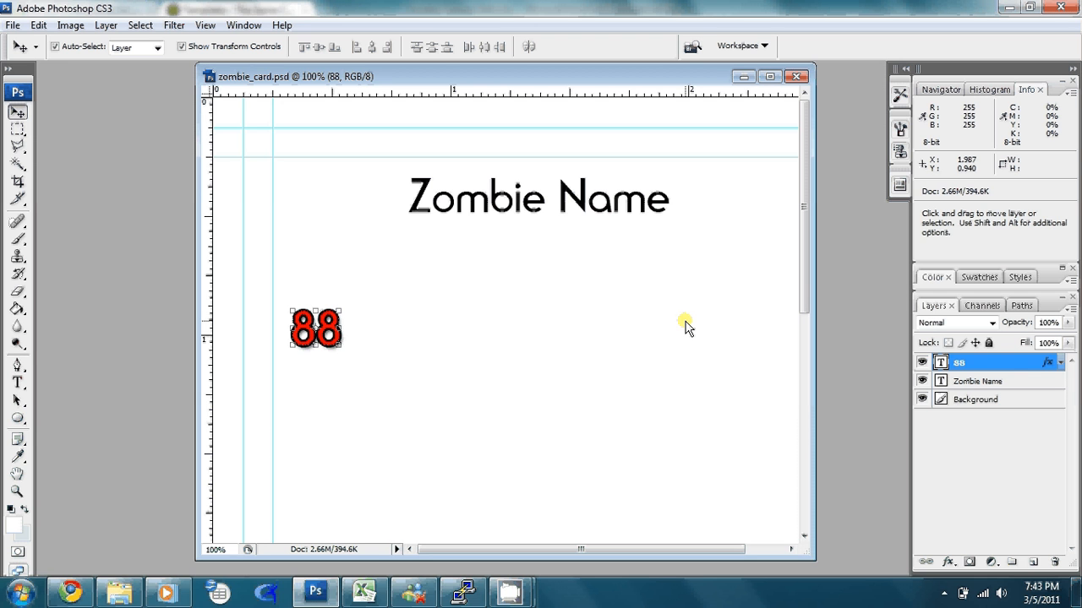
{"action": "double_click", "coordinate": [980, 382]}
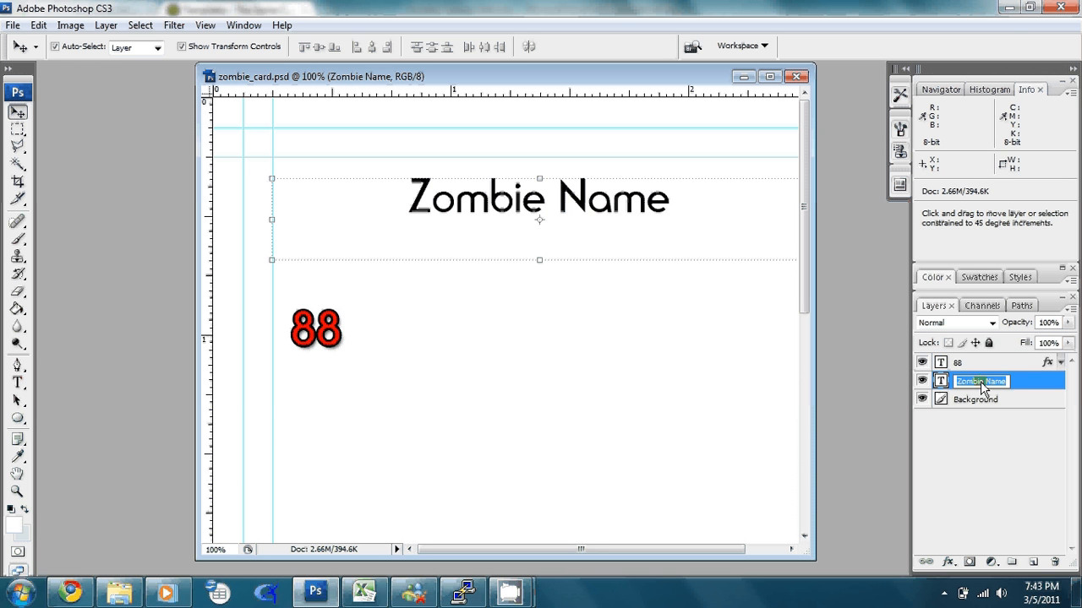
{"action": "type", "text": "NAME"}
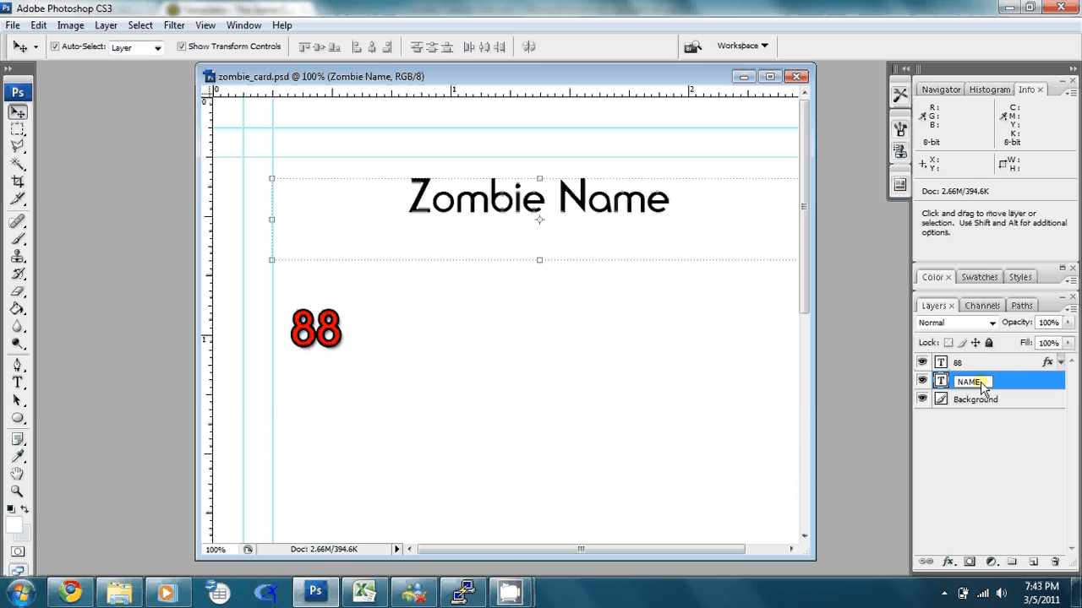
{"action": "key", "text": "Return"}
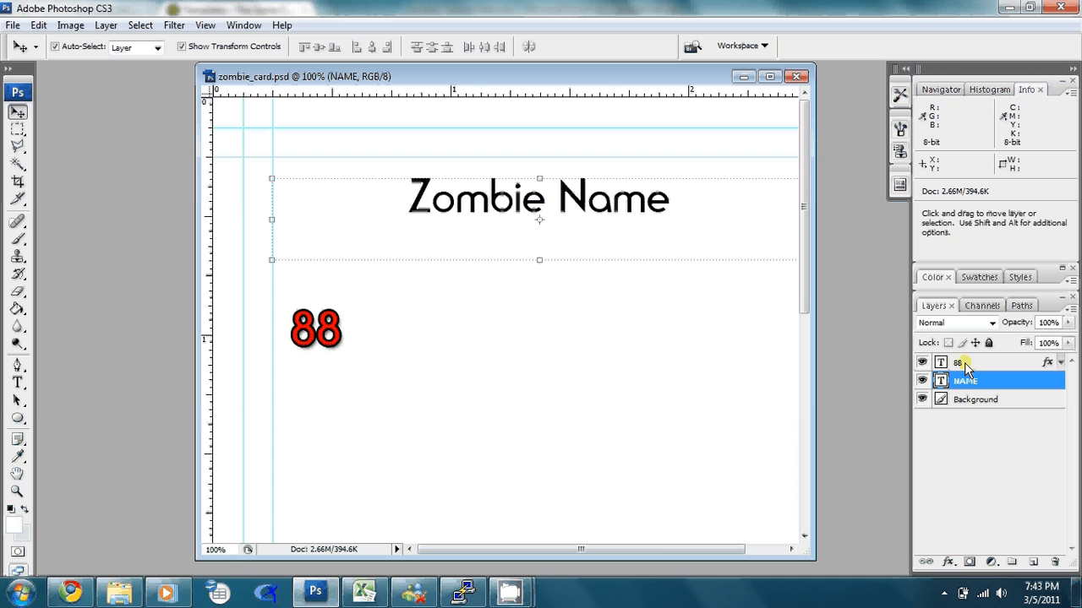
{"action": "double_click", "coordinate": [964, 362]}
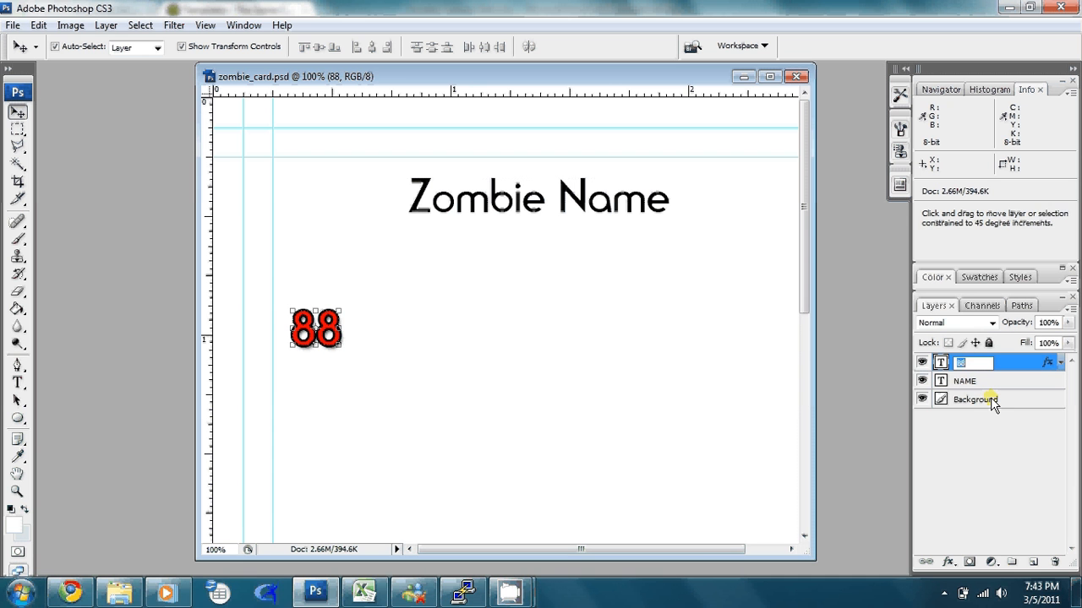
{"action": "type", "text": "LIFE"}
{"action": "key", "text": "Return"}
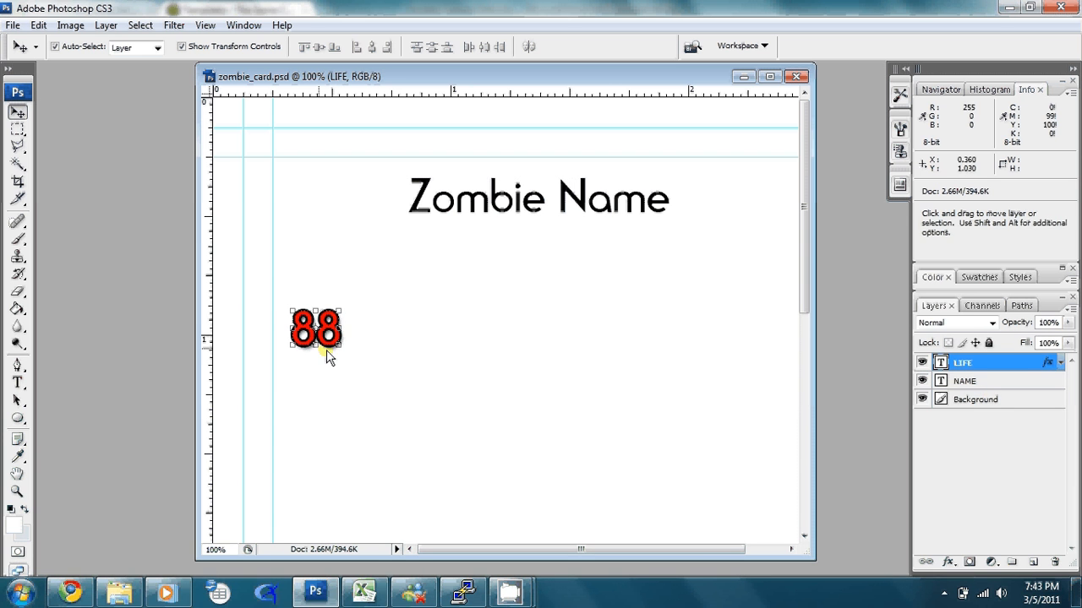
Duplicate the red 88 text twice, placing the copies in a column directly below the original
{"action": "left_click_drag", "start_coordinate": [330, 349], "coordinate": [326, 434]}
{"action": "left_click_drag", "start_coordinate": [326, 431], "coordinate": [330, 500]}
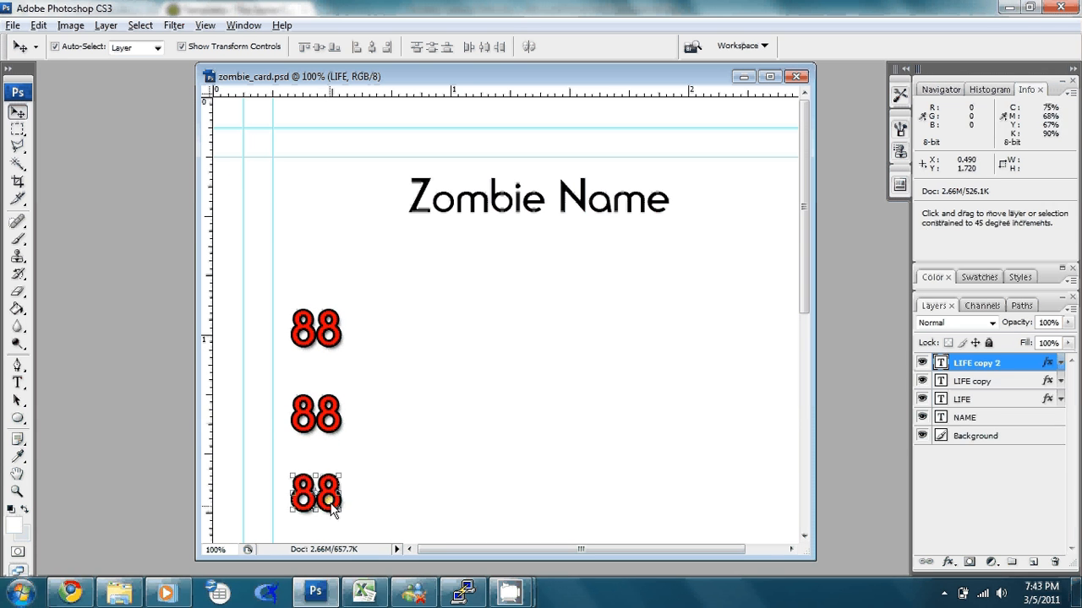
{"action": "key", "text": "t"}
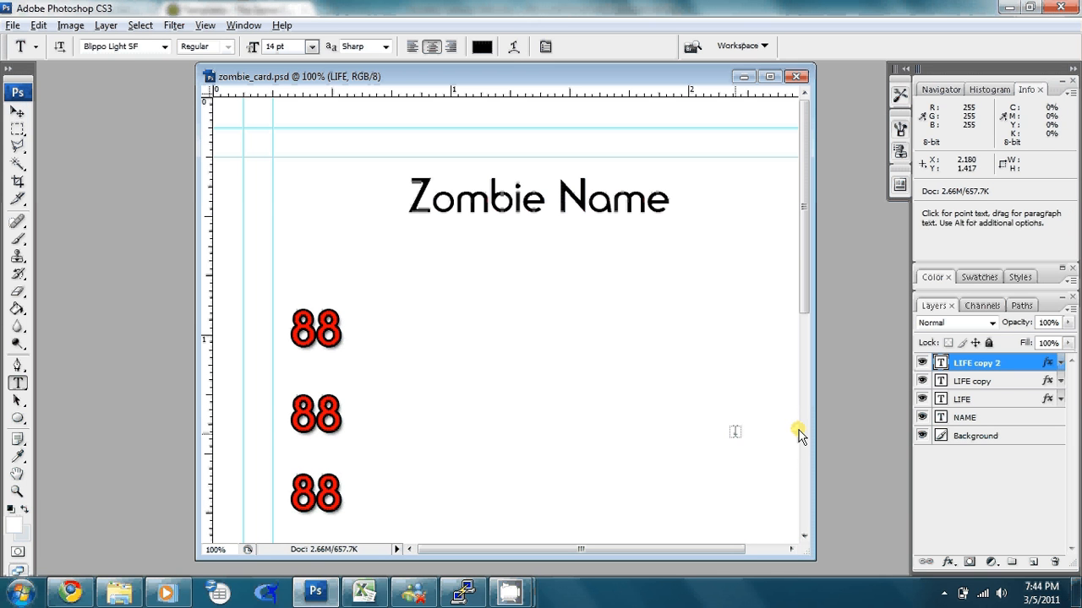
{"action": "key", "text": "v"}
Rename the middle 88 text's layer as ATTACK and the lowest 88 text's layer as DEFENSE
{"action": "left_click", "coordinate": [350, 420]}
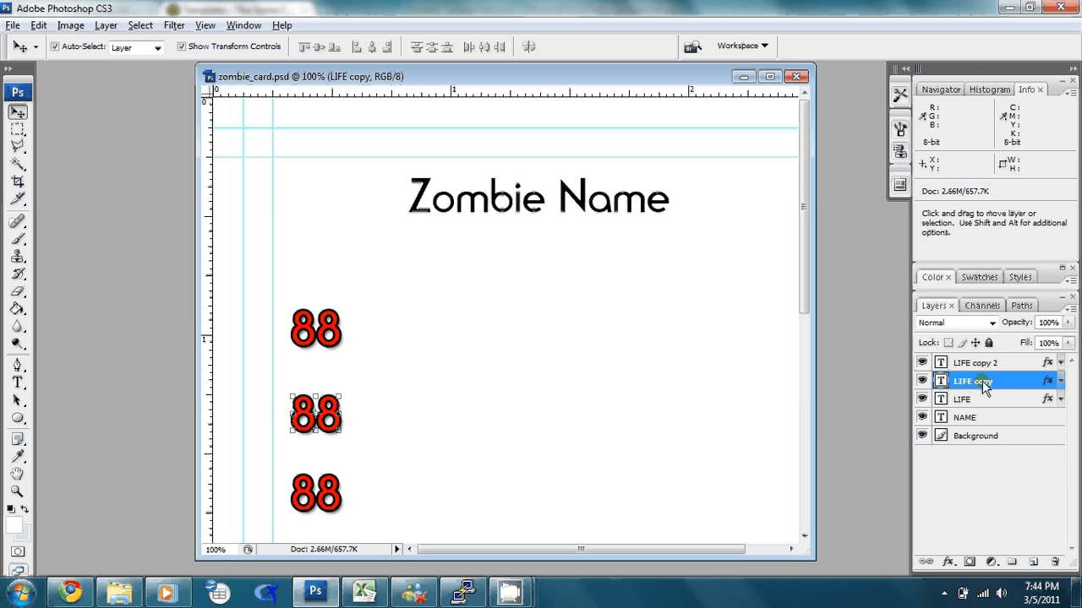
{"action": "double_click", "coordinate": [983, 381]}
{"action": "type", "text": "Attack"}
{"action": "key", "text": "Return"}
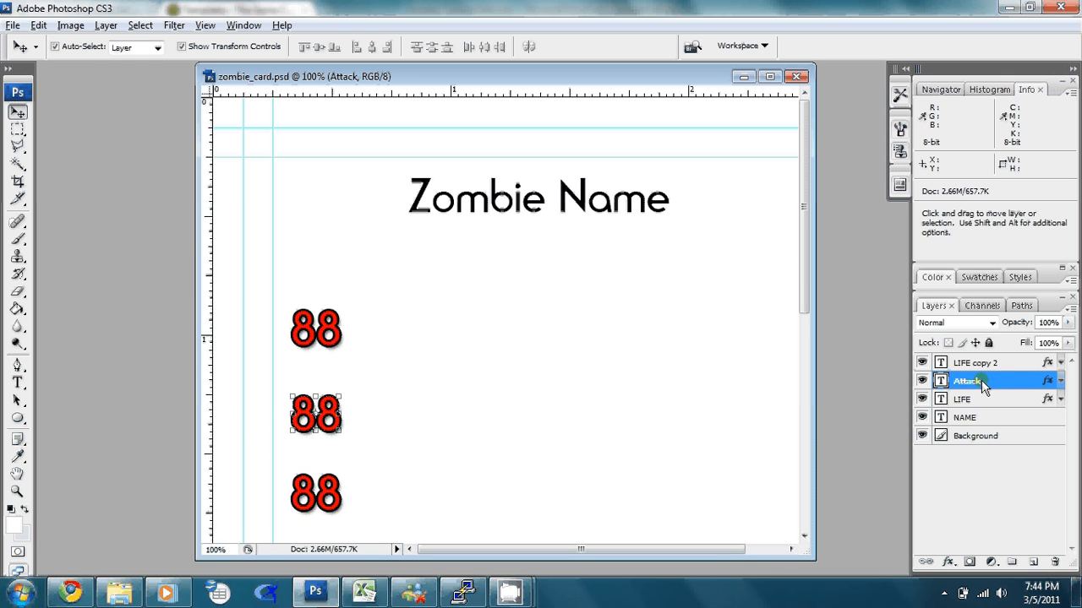
{"action": "type", "text": "ATT"}
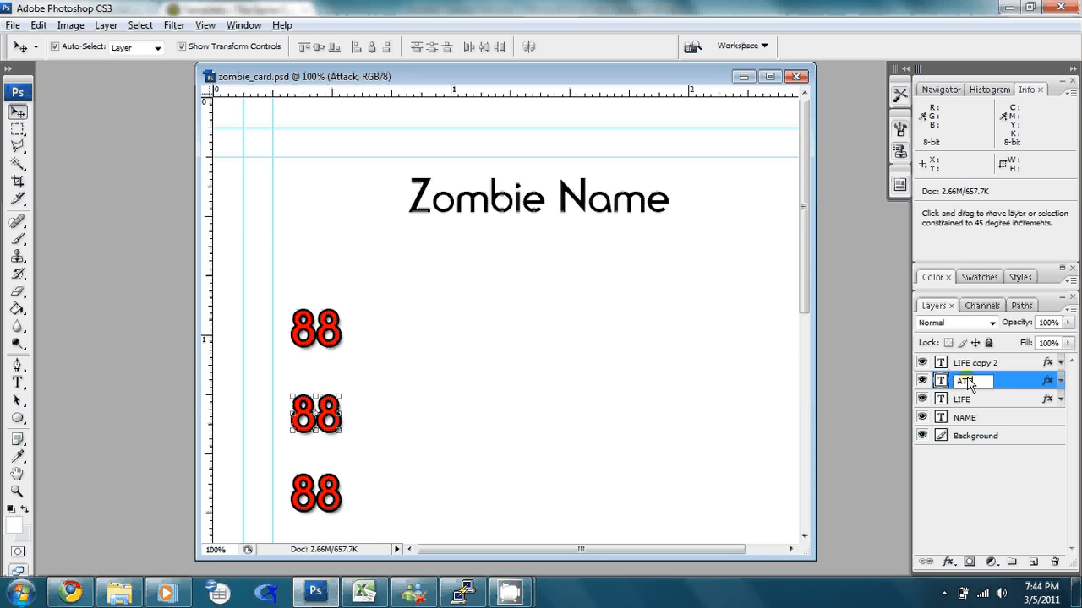
{"action": "type", "text": "ACK"}
{"action": "key", "text": "Return"}
{"action": "double_click", "coordinate": [964, 364]}
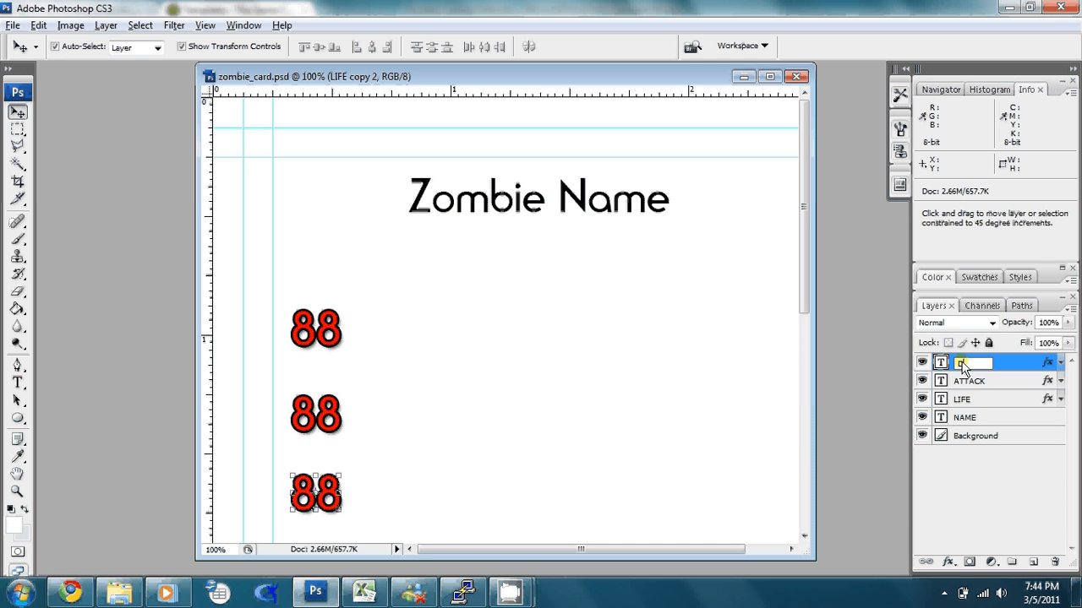
{"action": "type", "text": "DEFENSE"}
{"action": "key", "text": "Return"}
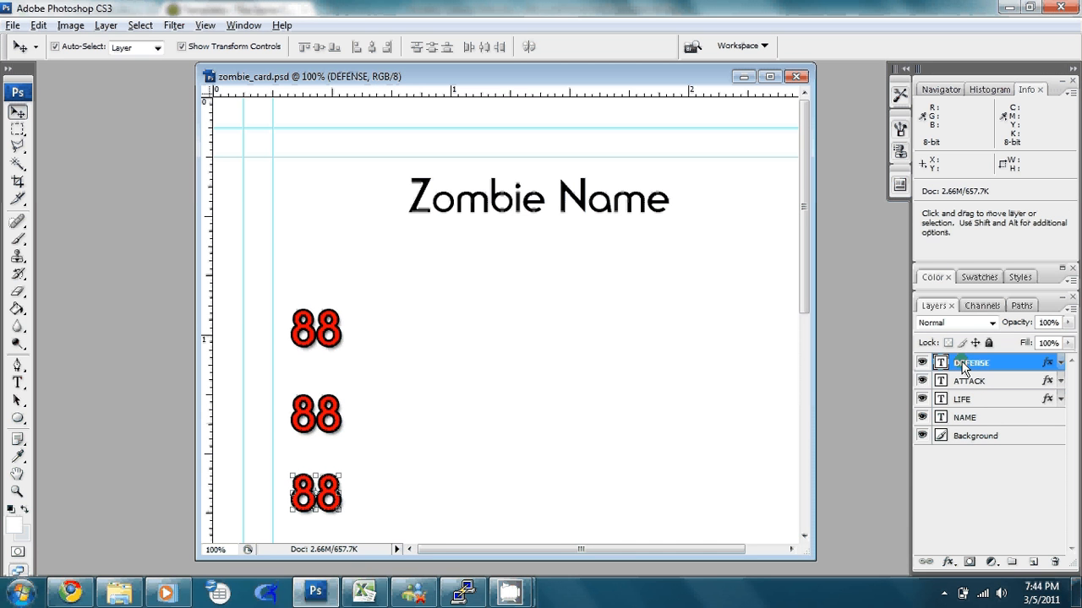
Change the ATTACK layer's Color Overlay to yellow (ffea00) and apply the layer style
{"action": "left_click", "coordinate": [1048, 382]}
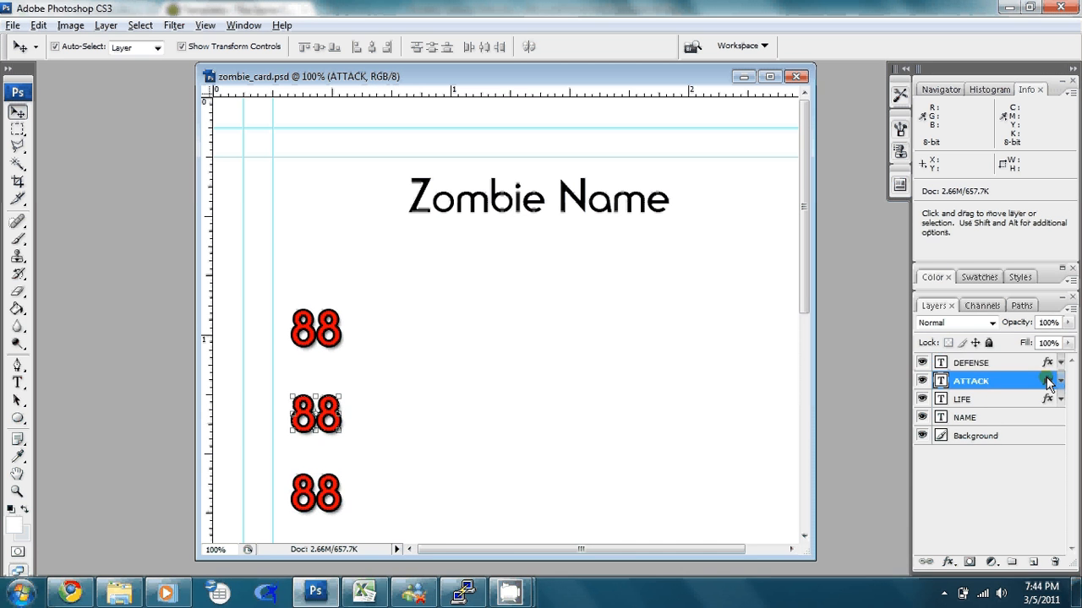
{"action": "double_click", "coordinate": [1047, 382]}
{"action": "left_click", "coordinate": [549, 392]}
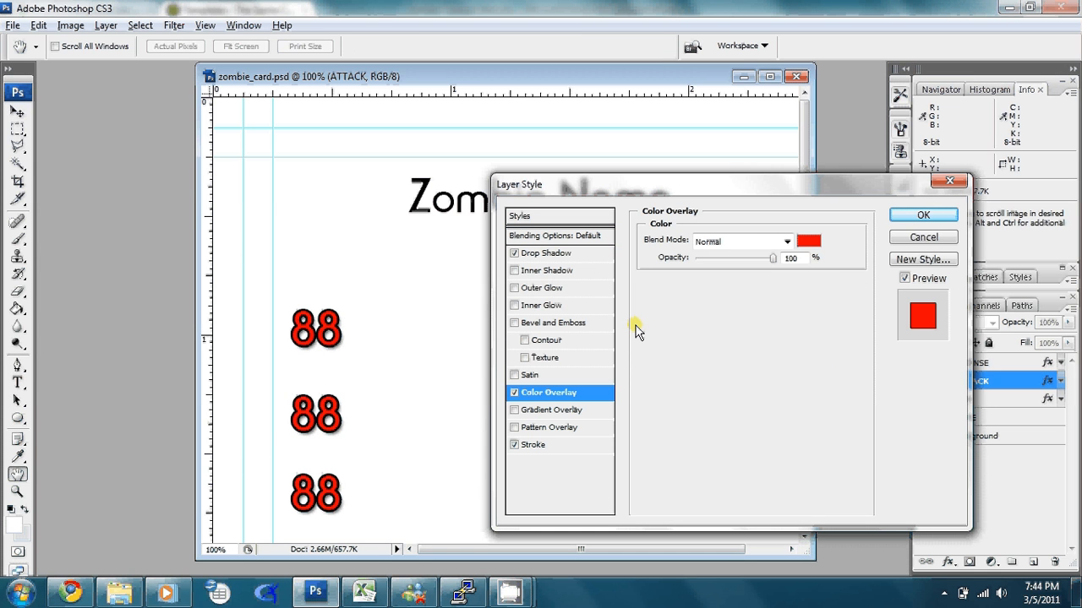
{"action": "left_click", "coordinate": [809, 241]}
{"action": "left_click", "coordinate": [195, 370]}
{"action": "left_click", "coordinate": [295, 431]}
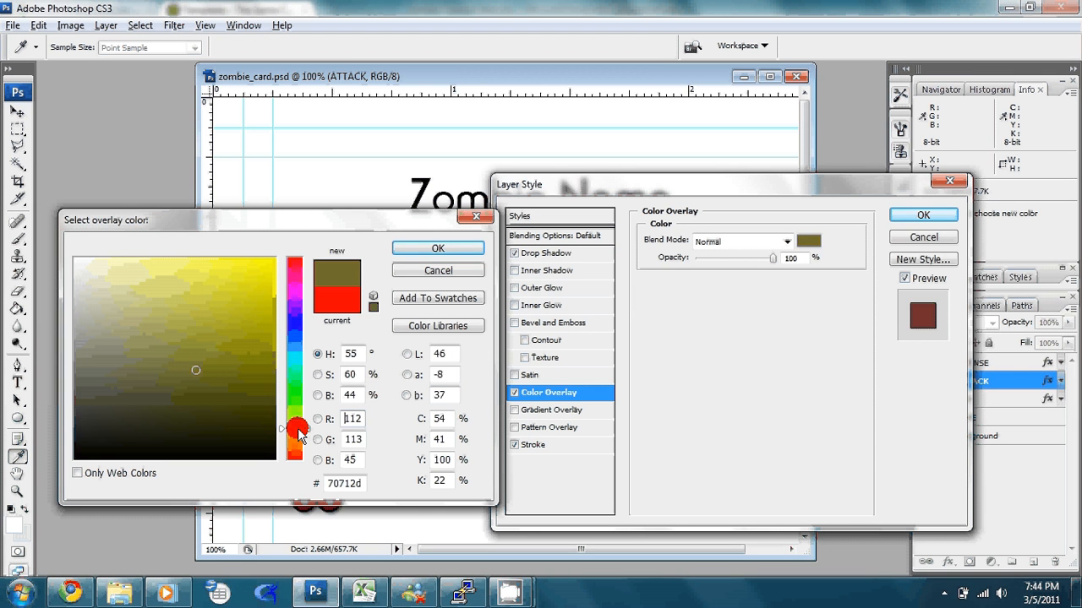
{"action": "left_click", "coordinate": [274, 259]}
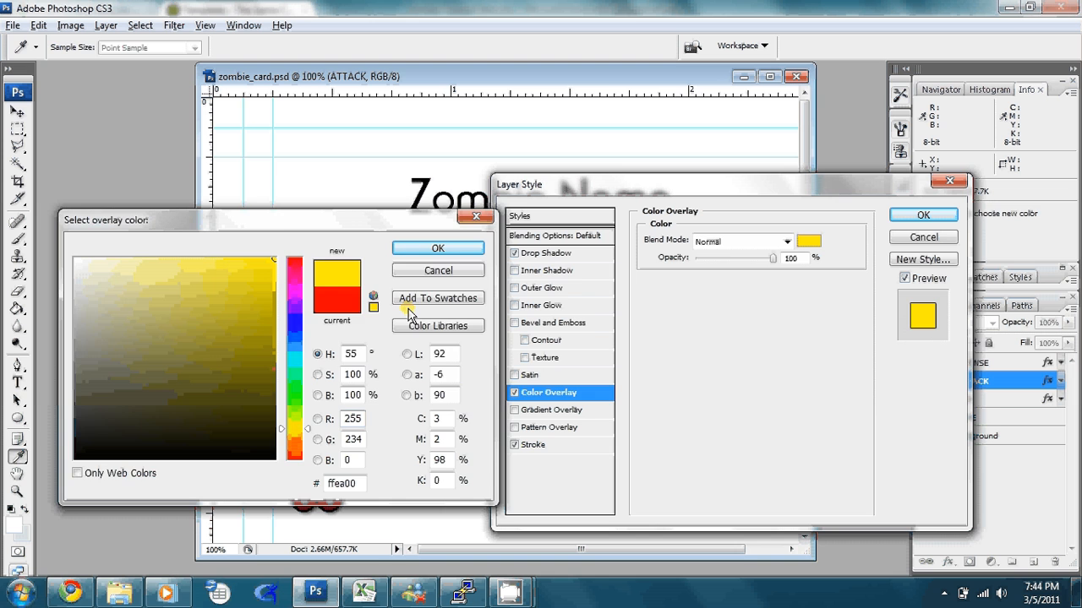
{"action": "left_click", "coordinate": [437, 250]}
{"action": "left_click", "coordinate": [924, 216]}
Change the DEFENSE layer's Color Overlay to pure blue and apply the layer style
{"action": "left_click", "coordinate": [1036, 363]}
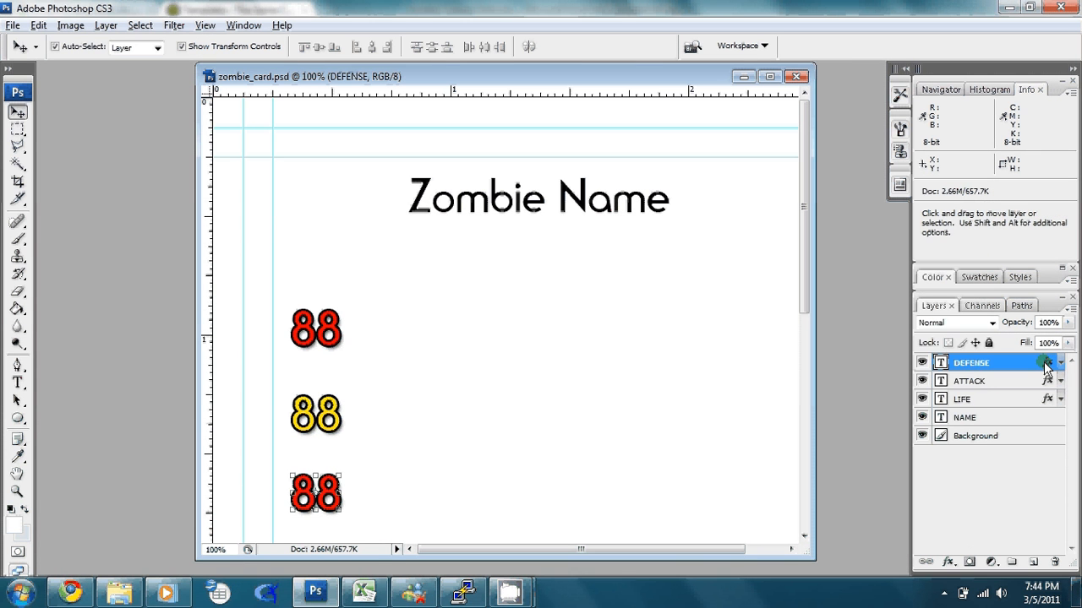
{"action": "double_click", "coordinate": [1047, 363]}
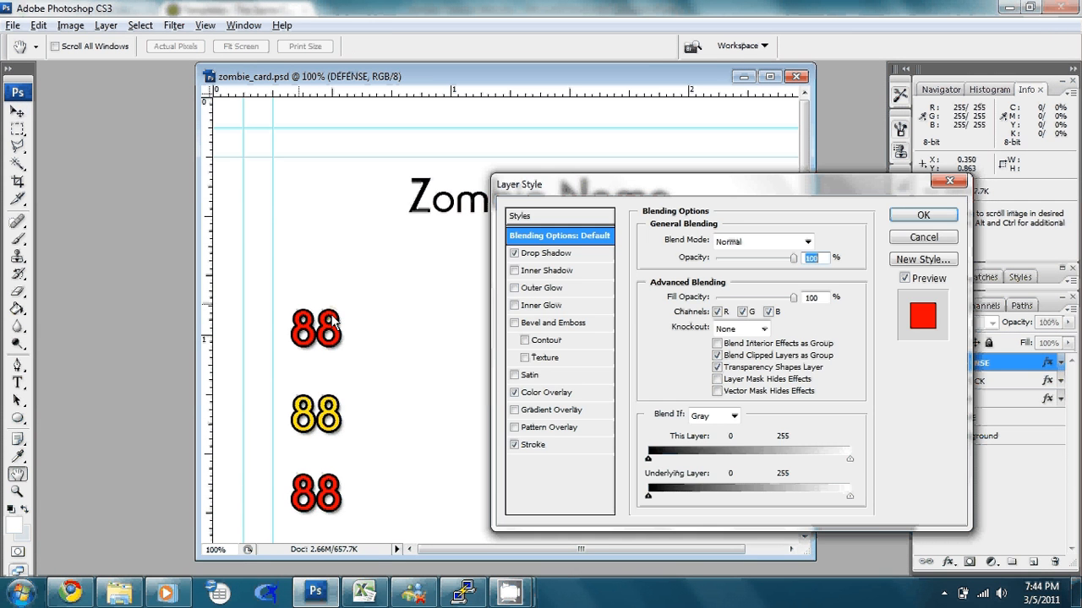
{"action": "left_click", "coordinate": [549, 392]}
{"action": "left_click", "coordinate": [808, 241]}
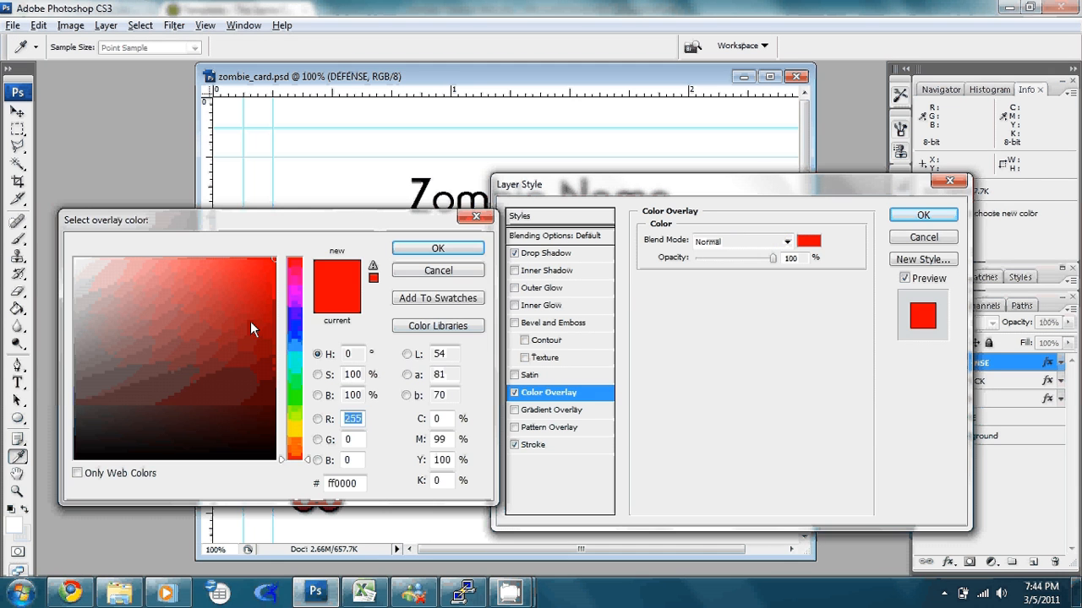
{"action": "left_click", "coordinate": [294, 324]}
{"action": "left_click", "coordinate": [427, 248]}
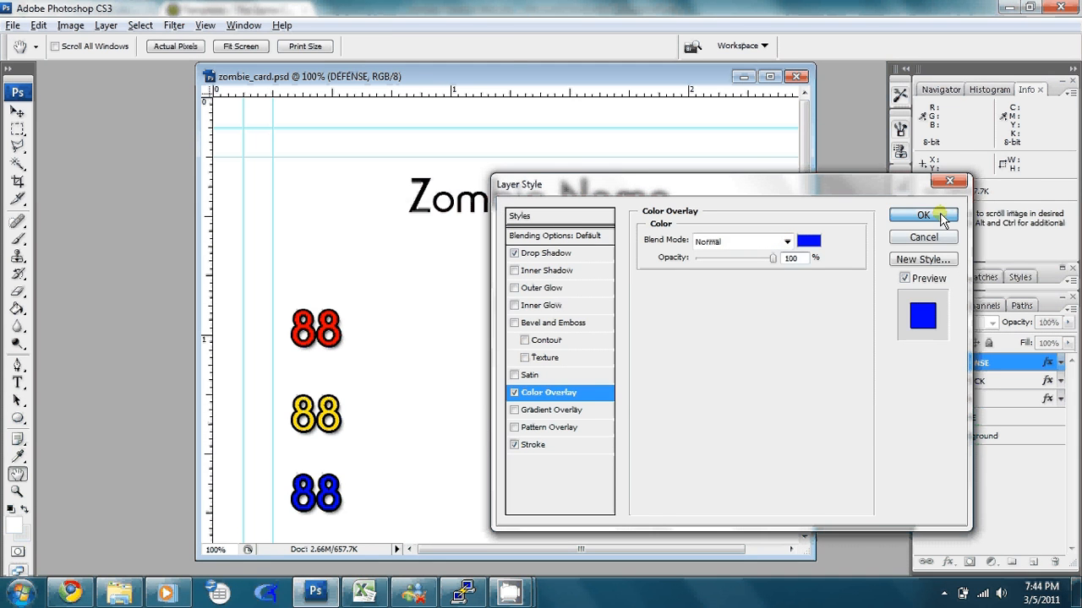
{"action": "left_click", "coordinate": [940, 214]}
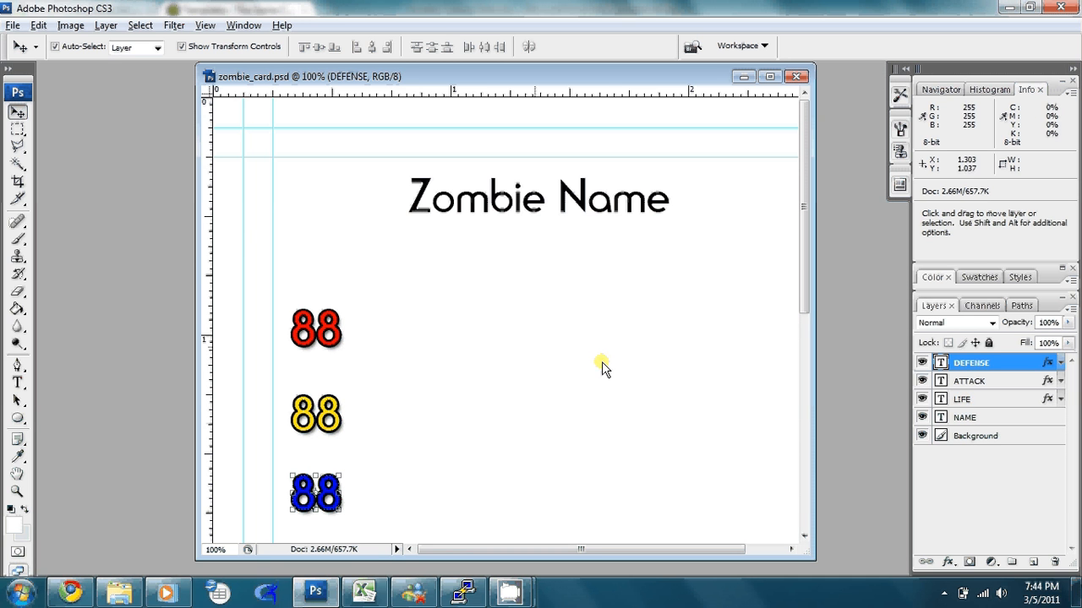
Add a new empty layer above the DEFENSE layer and open its name for editing
{"action": "key", "text": "z"}
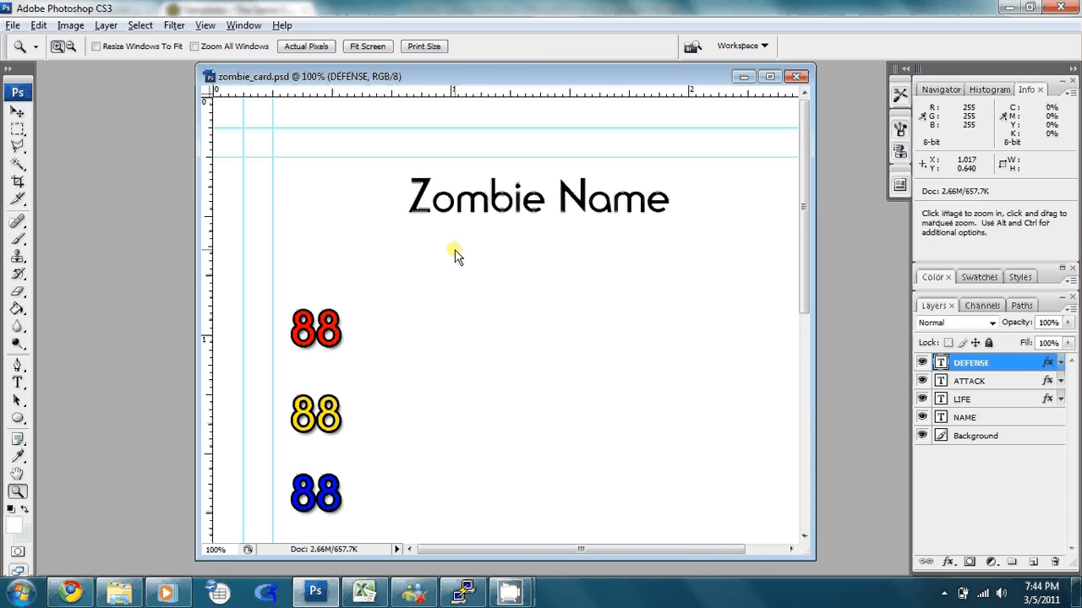
{"action": "left_click", "coordinate": [454, 253], "text": "alt"}
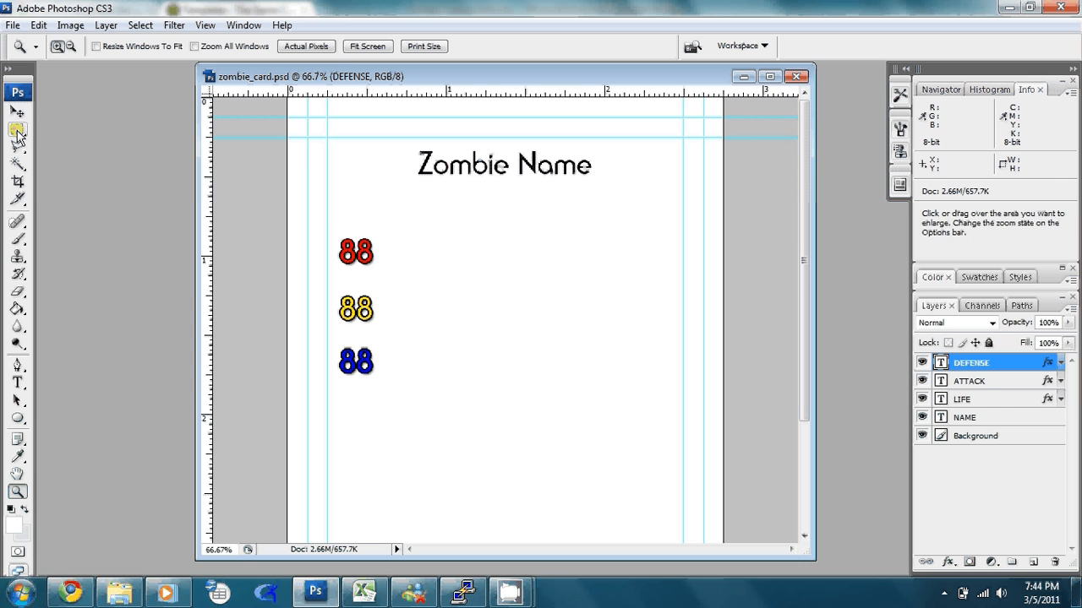
{"action": "left_click", "coordinate": [1034, 562]}
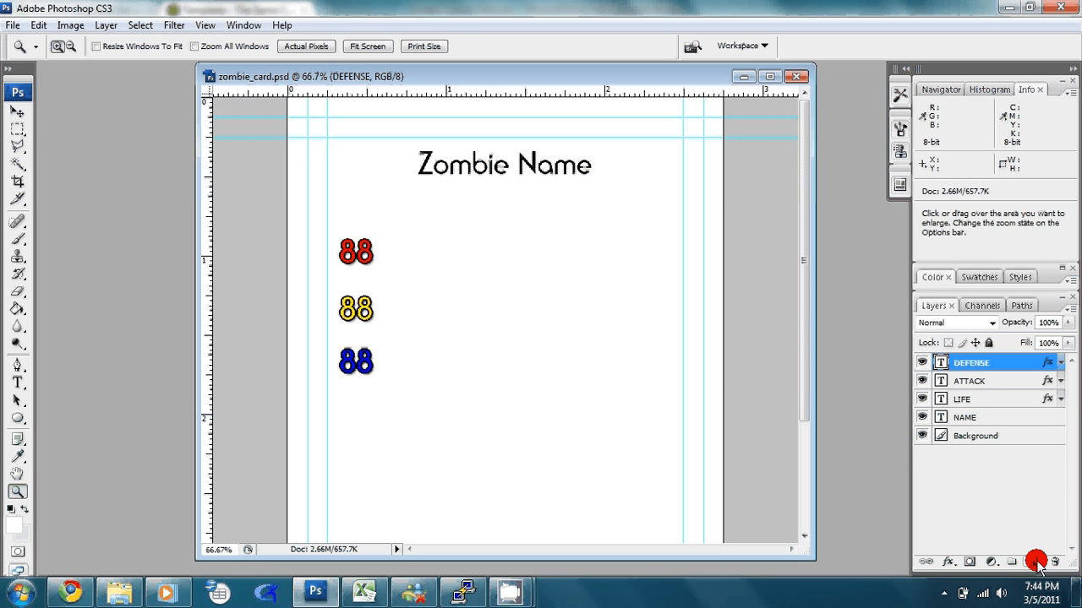
{"action": "double_click", "coordinate": [970, 364]}
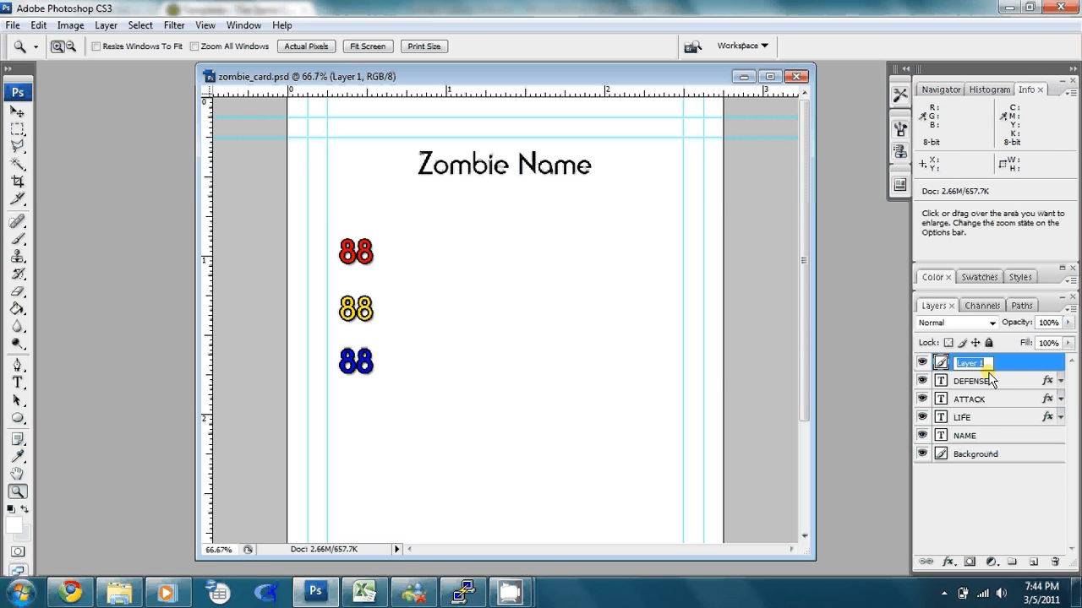
Switch to the Excel zombie data, change the header in G1 to IMAGE, and copy that text
{"action": "left_click", "coordinate": [365, 592]}
{"action": "double_click", "coordinate": [449, 158]}
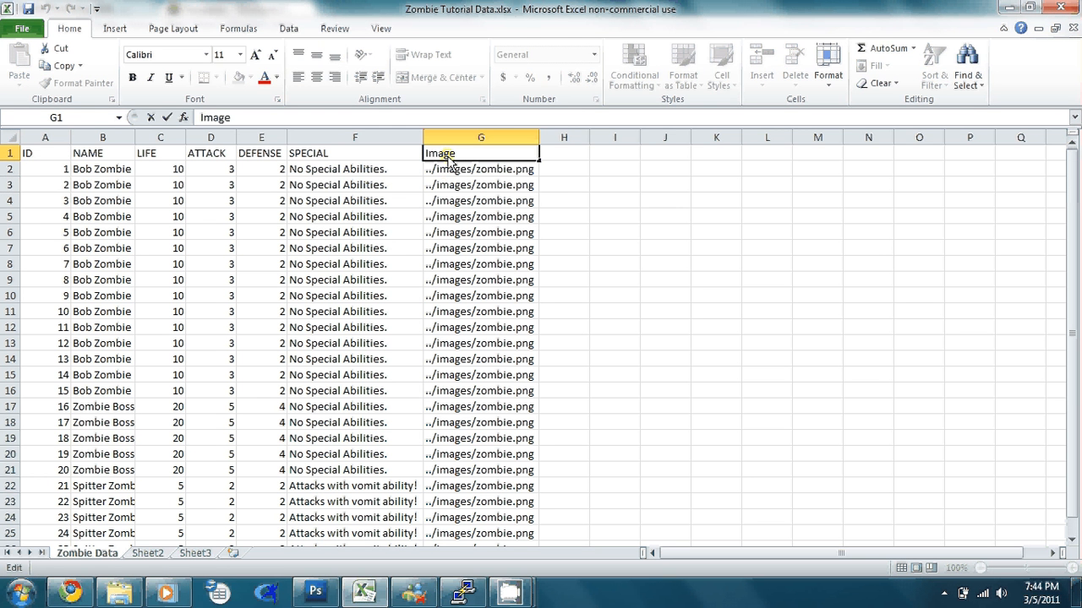
{"action": "key", "text": "BackSpace"}
{"action": "key", "text": "BackSpace"}
{"action": "key", "text": "BackSpace"}
{"action": "key", "text": "BackSpace"}
{"action": "type", "text": "MA"}
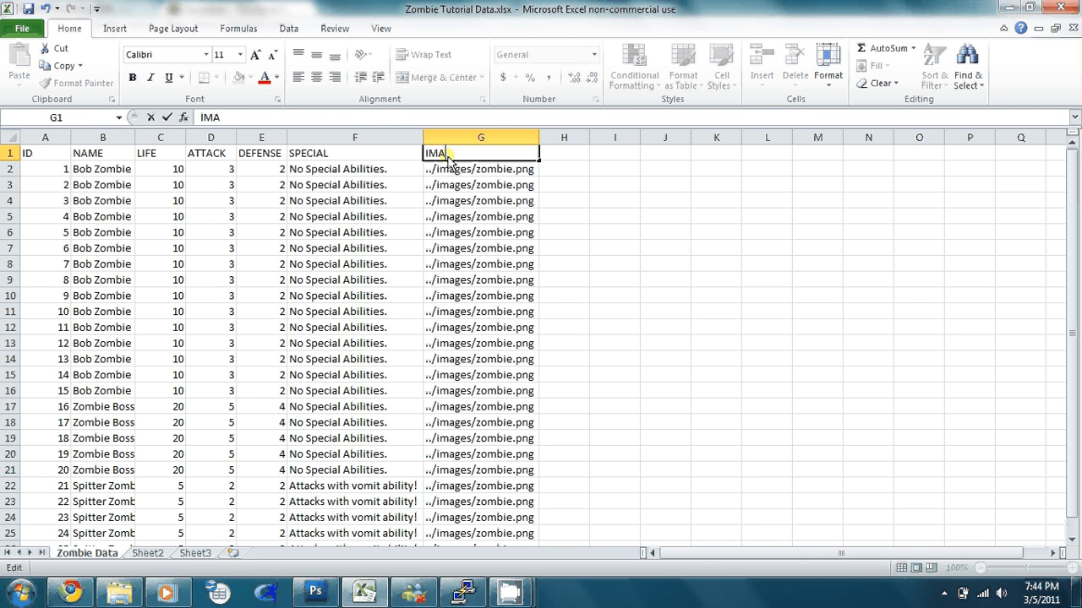
{"action": "type", "text": "GE"}
{"action": "key", "text": "Return"}
{"action": "double_click", "coordinate": [448, 157]}
{"action": "key", "text": "ctrl+c"}
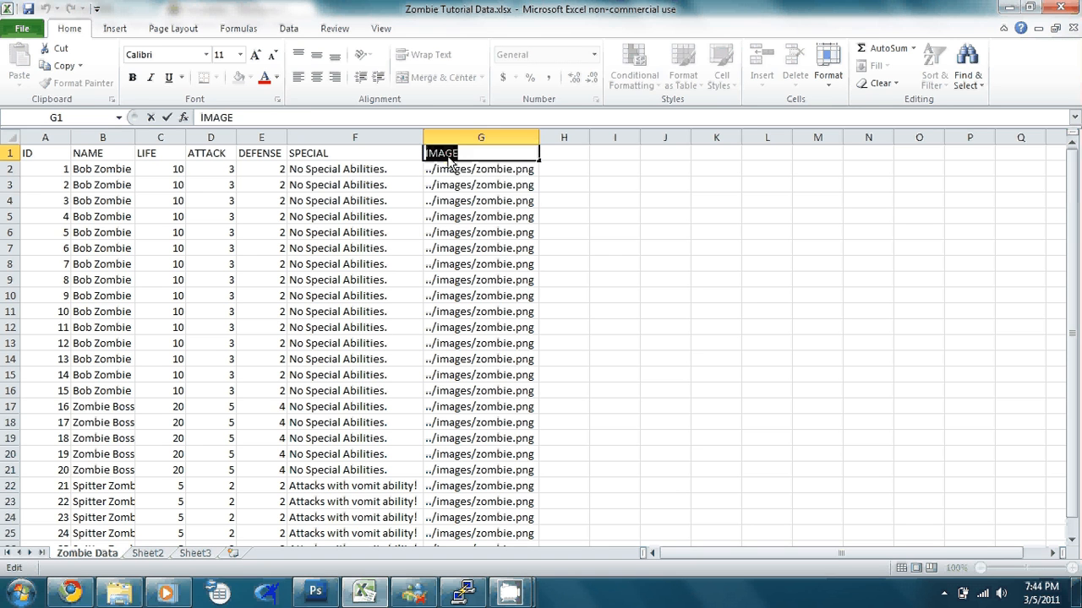
{"action": "key", "text": "Return"}
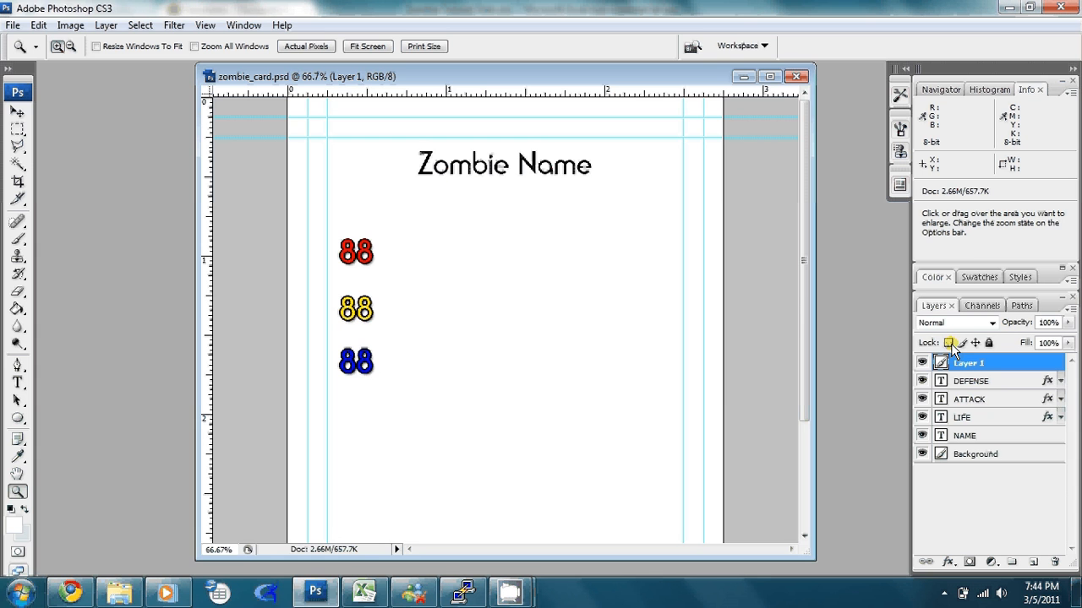
Back in Photoshop, rename the new empty layer as IMAGE using the copied header text
{"action": "left_click", "coordinate": [967, 362]}
{"action": "double_click", "coordinate": [967, 363]}
{"action": "key", "text": "ctrl+v"}
{"action": "key", "text": "Return"}
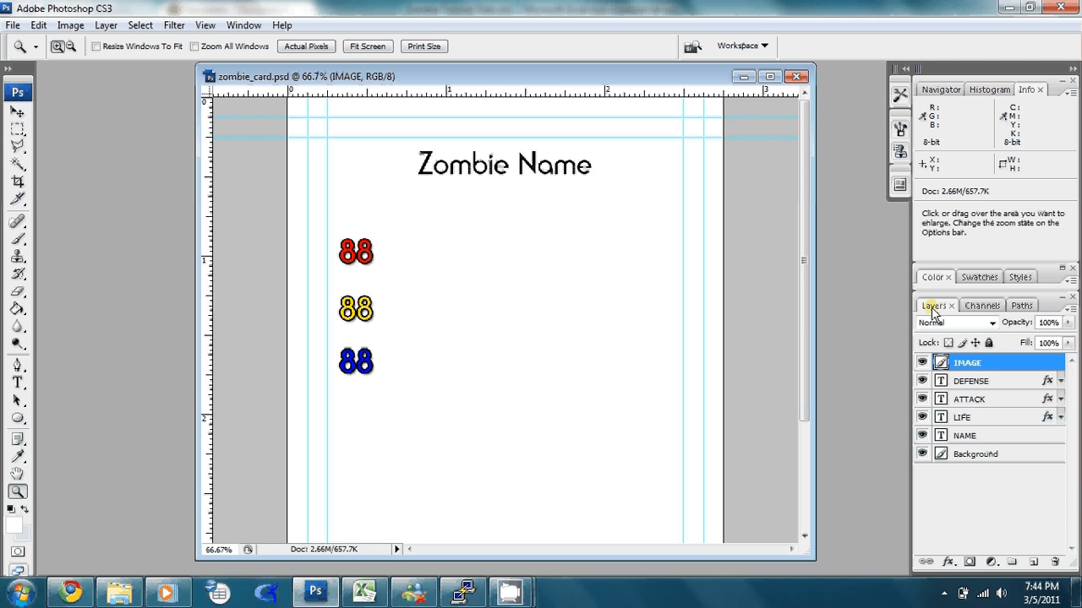
Fill a rectangular selection of about 1.59 by 1.41 in beside the 88 numbers with black on the IMAGE layer
{"action": "left_click", "coordinate": [17, 129]}
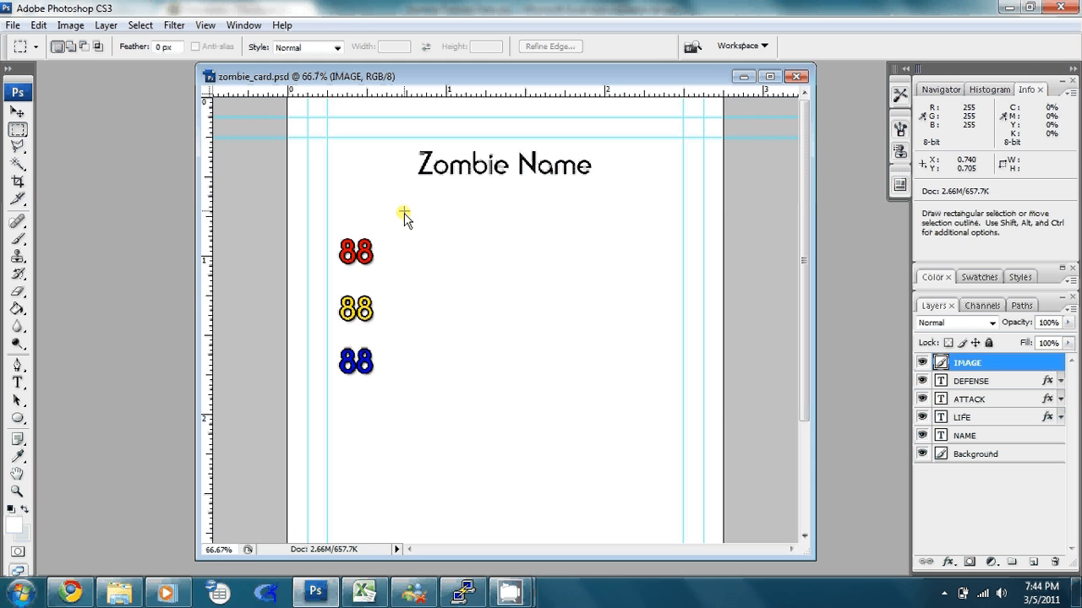
{"action": "left_click_drag", "start_coordinate": [405, 215], "coordinate": [654, 437]}
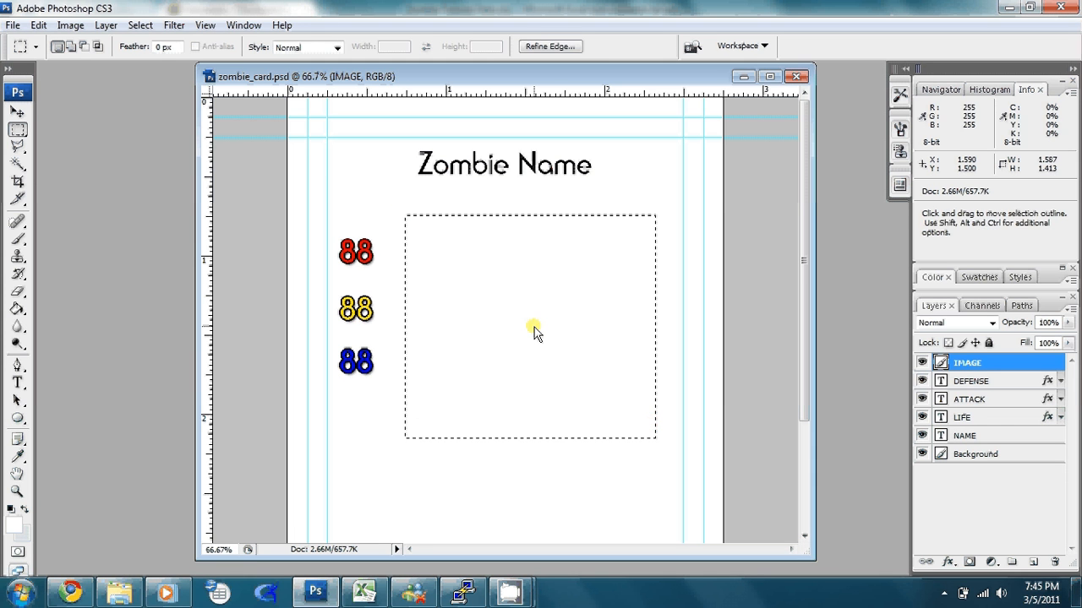
{"action": "key", "text": "g"}
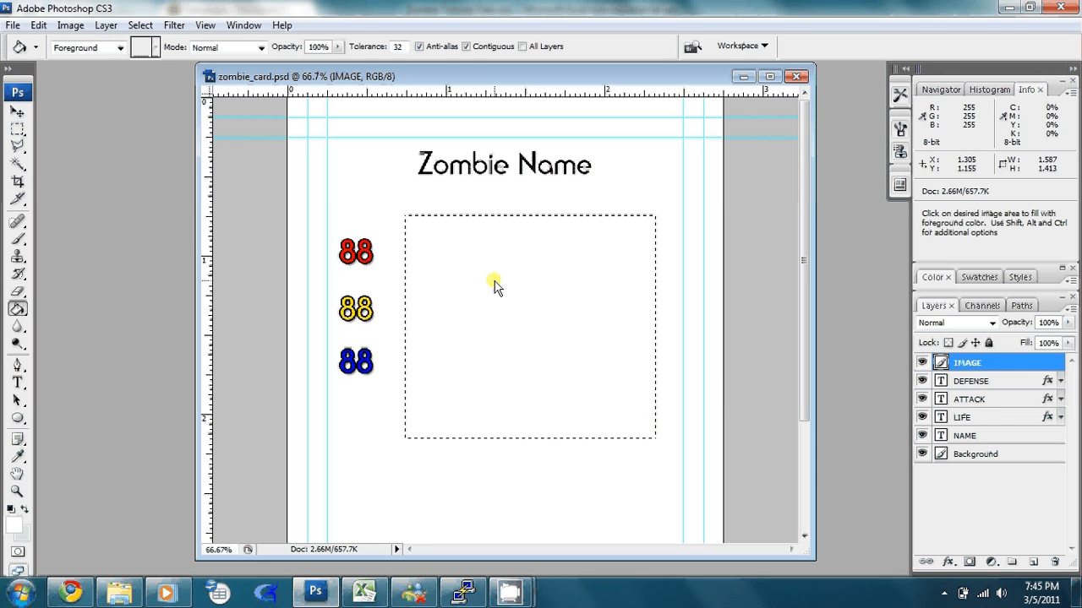
{"action": "key", "text": "d"}
{"action": "left_click", "coordinate": [495, 286]}
Deselect the filled area and move the black rectangle slightly up toward the Zombie Name text
{"action": "key", "text": "m"}
{"action": "key", "text": "v"}
{"action": "mouse_move", "coordinate": [510, 318]}
{"action": "left_mouse_down"}
{"action": "mouse_move", "coordinate": [524, 315]}
{"action": "mouse_move", "coordinate": [510, 309]}
{"action": "left_mouse_up"}
{"action": "key", "text": "m"}
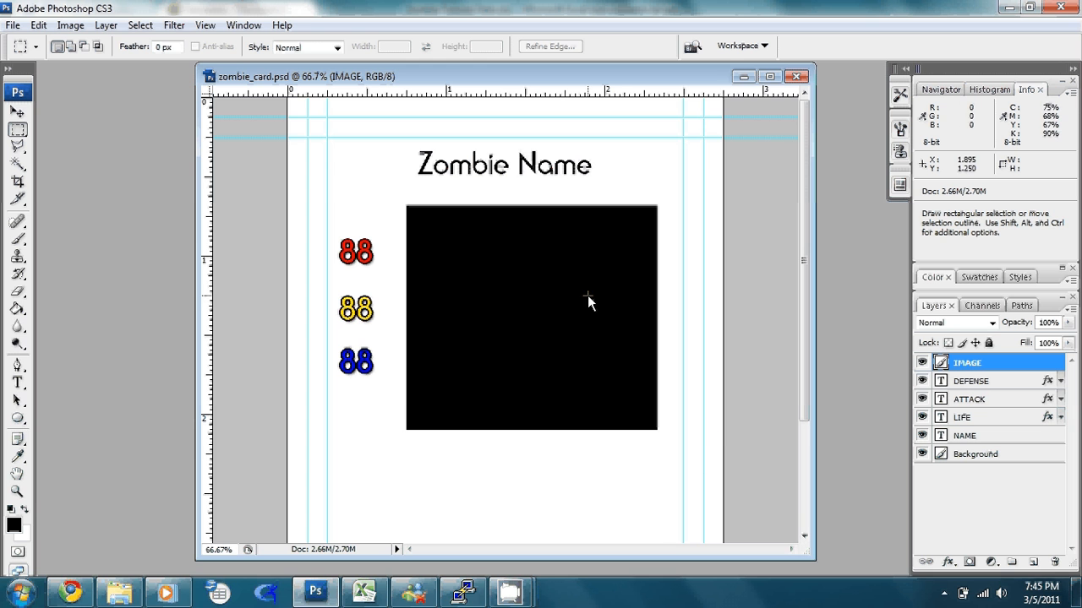
Switch to the Excel zombie data and check the ID and SPECIAL column headers against the template's layers
{"action": "mouse_move", "coordinate": [803, 284]}
{"action": "left_mouse_down"}
{"action": "mouse_move", "coordinate": [803, 325]}
{"action": "mouse_move", "coordinate": [807, 294]}
{"action": "left_mouse_up"}
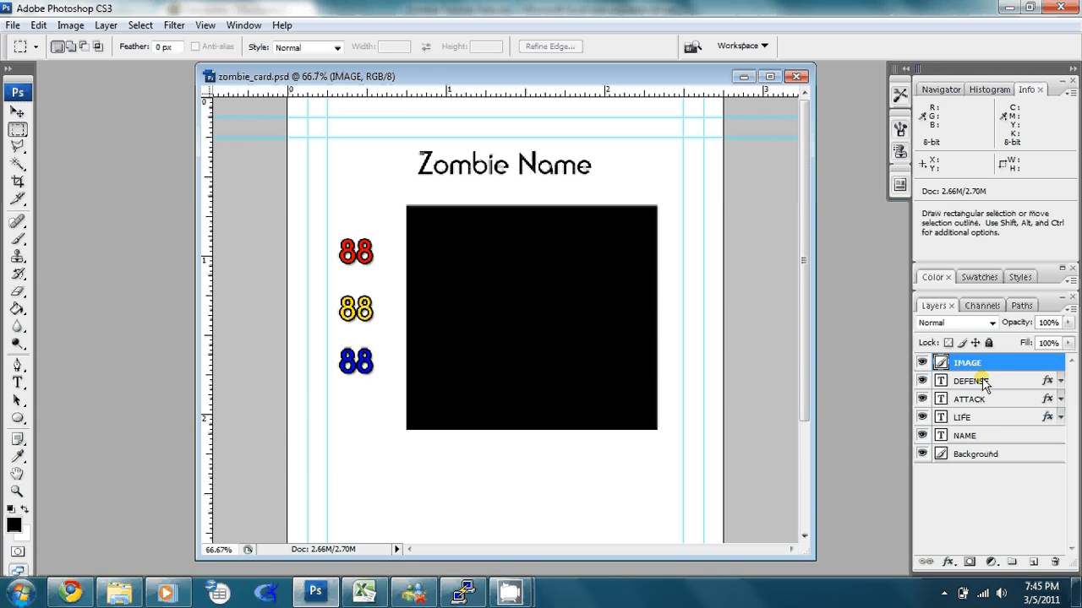
{"action": "key", "text": "alt+Tab"}
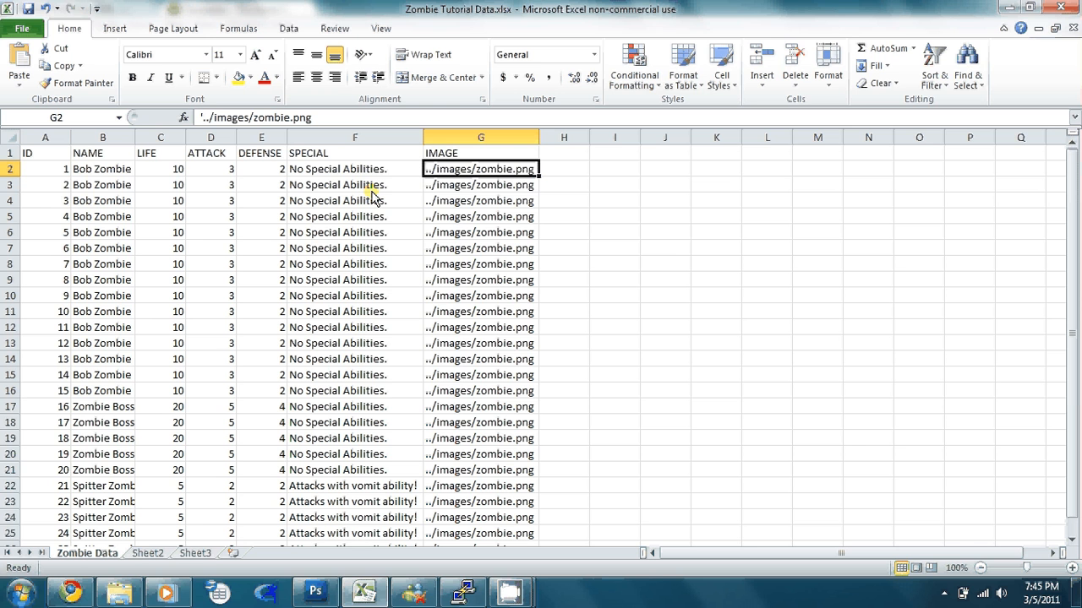
{"action": "left_click", "coordinate": [48, 158]}
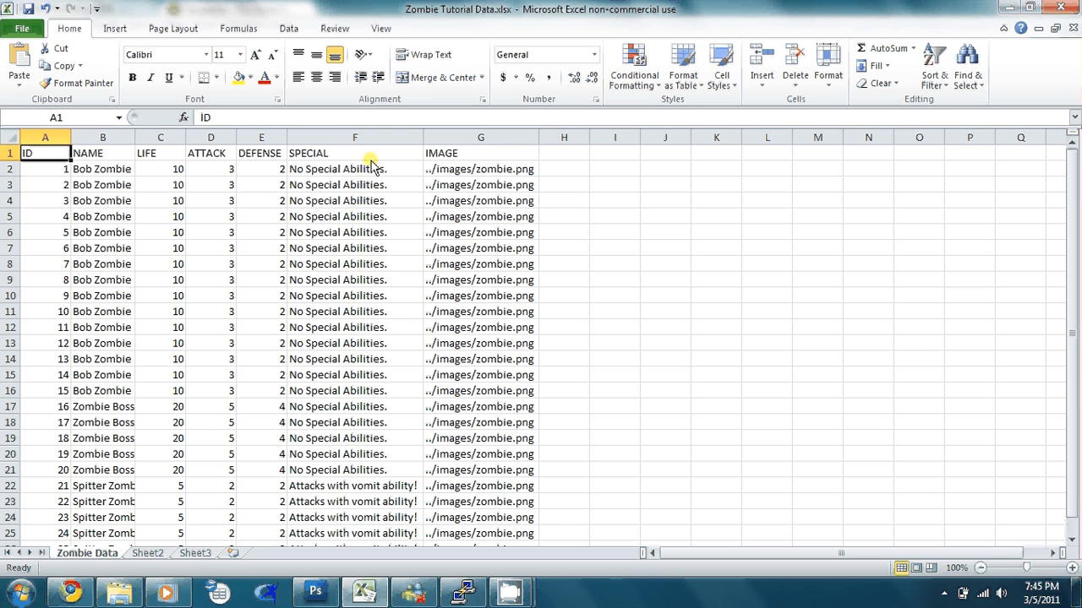
{"action": "left_click", "coordinate": [369, 157], "text": "ctrl"}
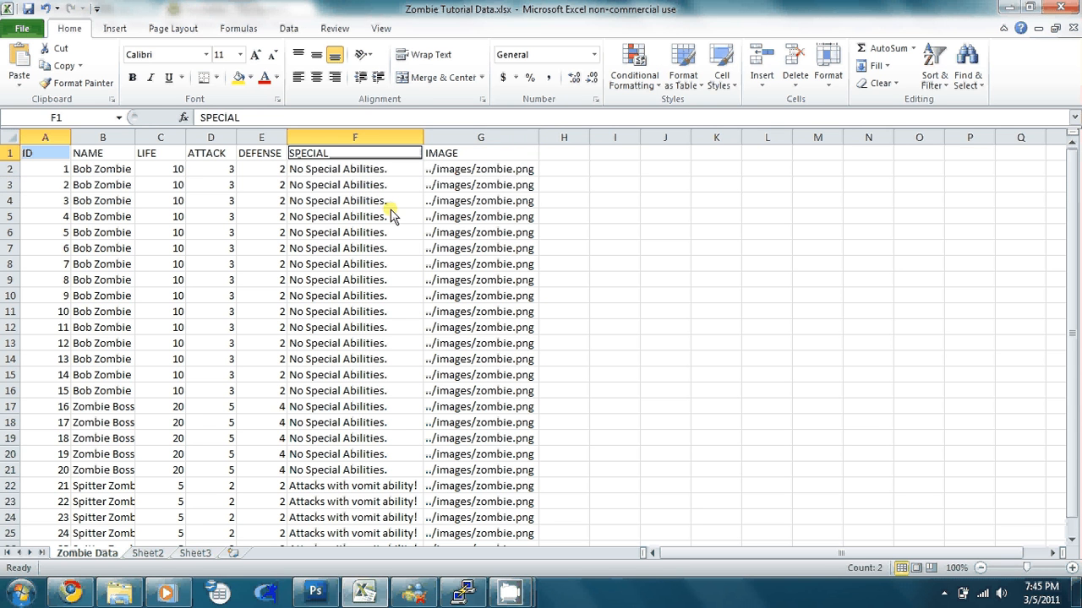
Back in Photoshop, add the text 88 in a box about 0.31 by 0.23 in near the card's lower-right corner
{"action": "key", "text": "alt+Tab"}
{"action": "left_click_drag", "start_coordinate": [801, 291], "coordinate": [819, 394]}
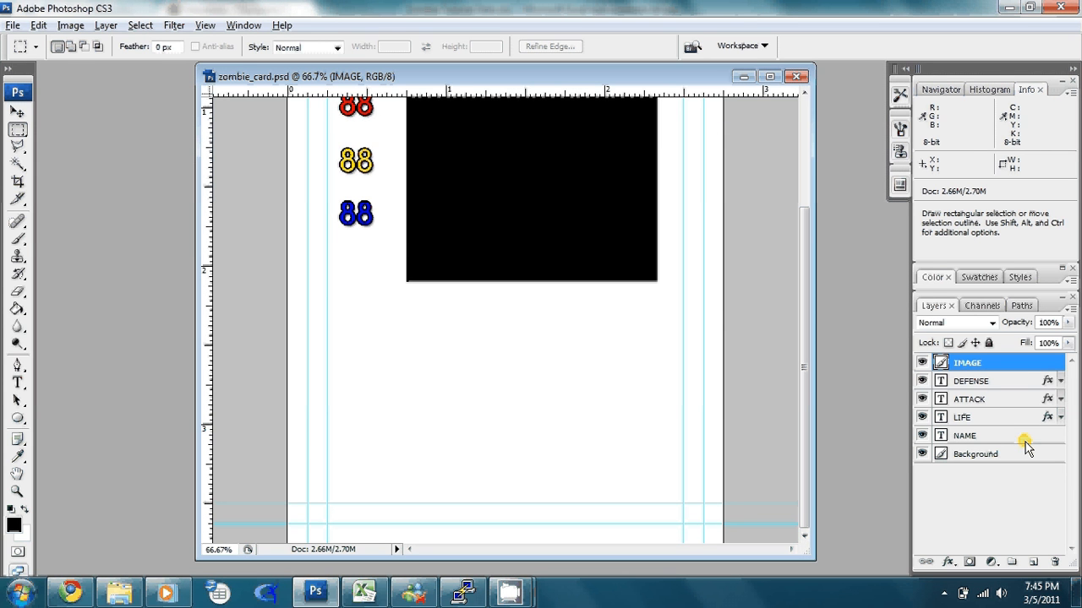
{"action": "left_click", "coordinate": [17, 383]}
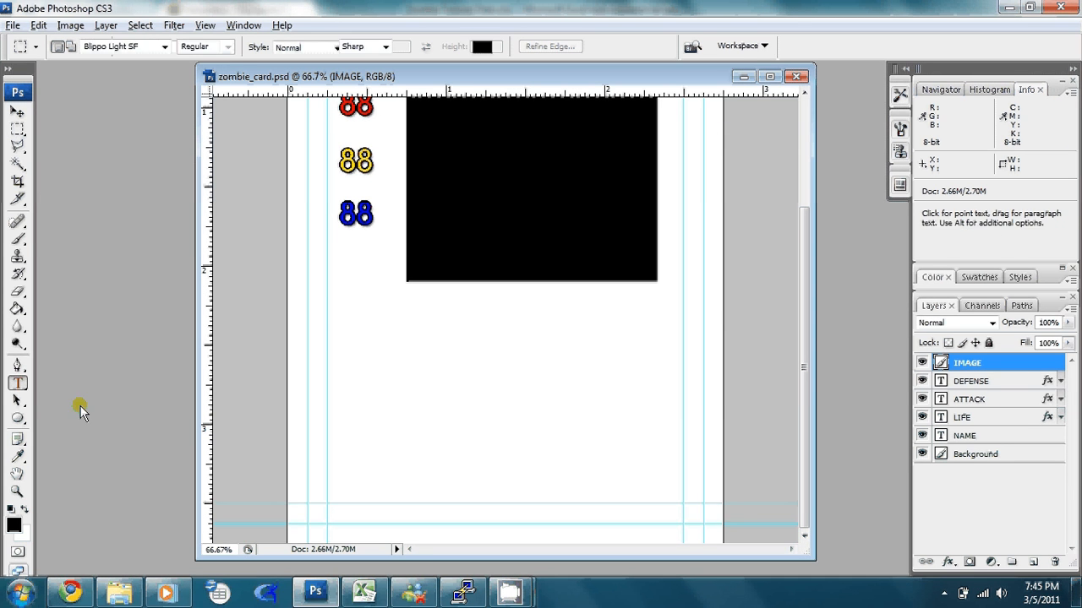
{"action": "left_click_drag", "start_coordinate": [673, 482], "coordinate": [626, 503]}
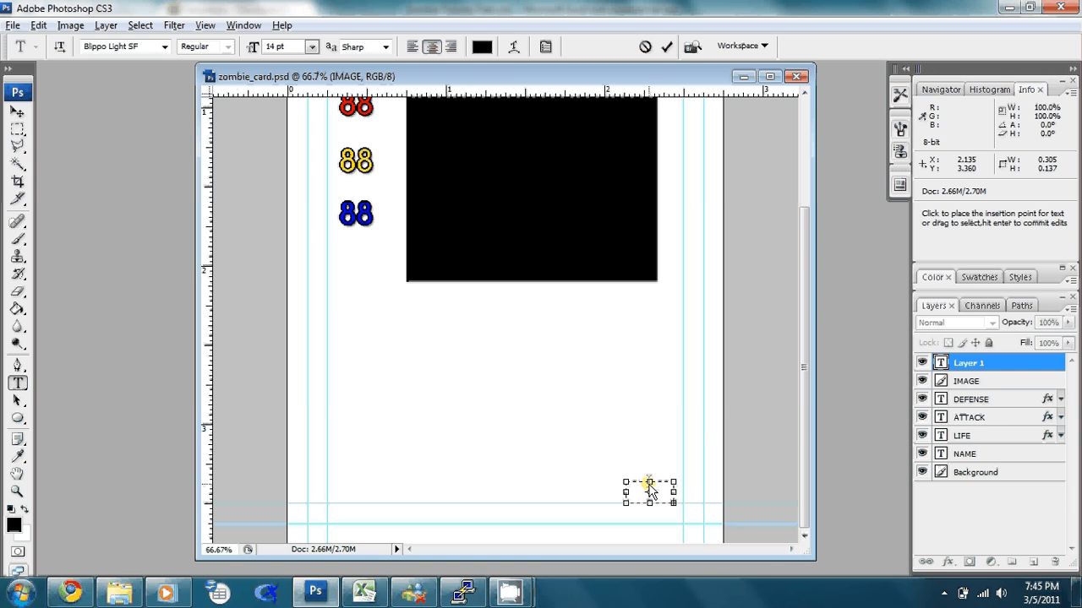
{"action": "left_click_drag", "start_coordinate": [649, 481], "coordinate": [652, 469]}
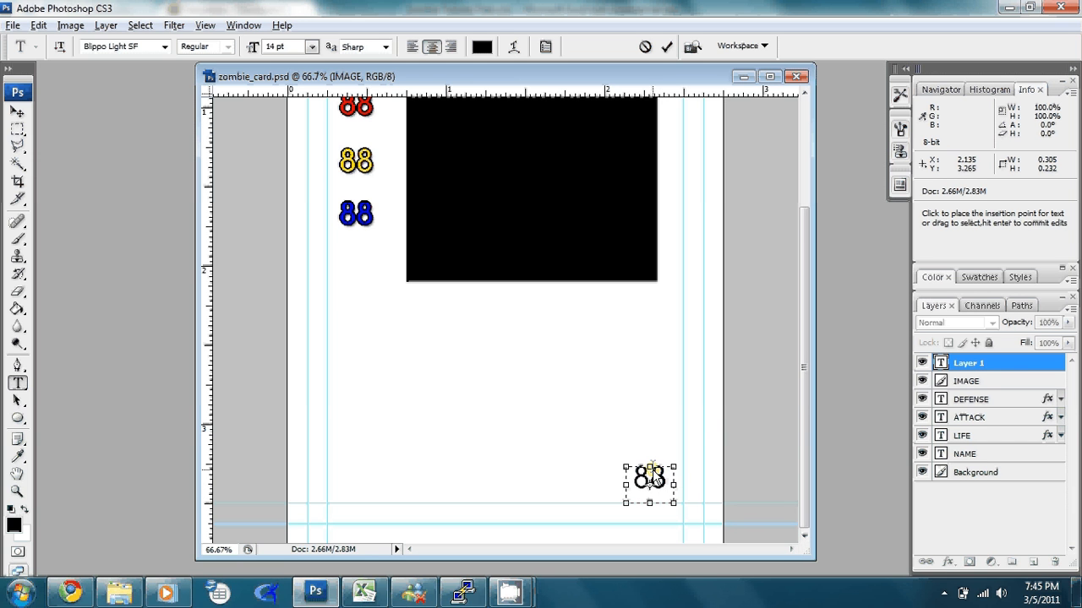
{"action": "key", "text": "ctrl+Return"}
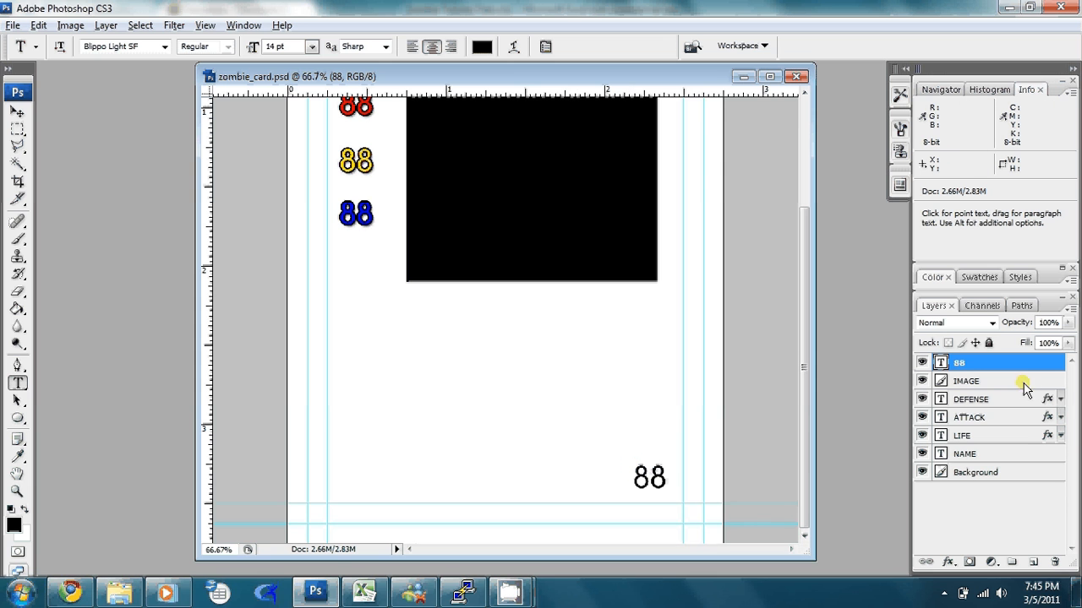
Rename the new 88 text layer as ID and hide it
{"action": "double_click", "coordinate": [962, 365]}
{"action": "type", "text": "ID"}
{"action": "key", "text": "Return"}
{"action": "left_click", "coordinate": [922, 362]}
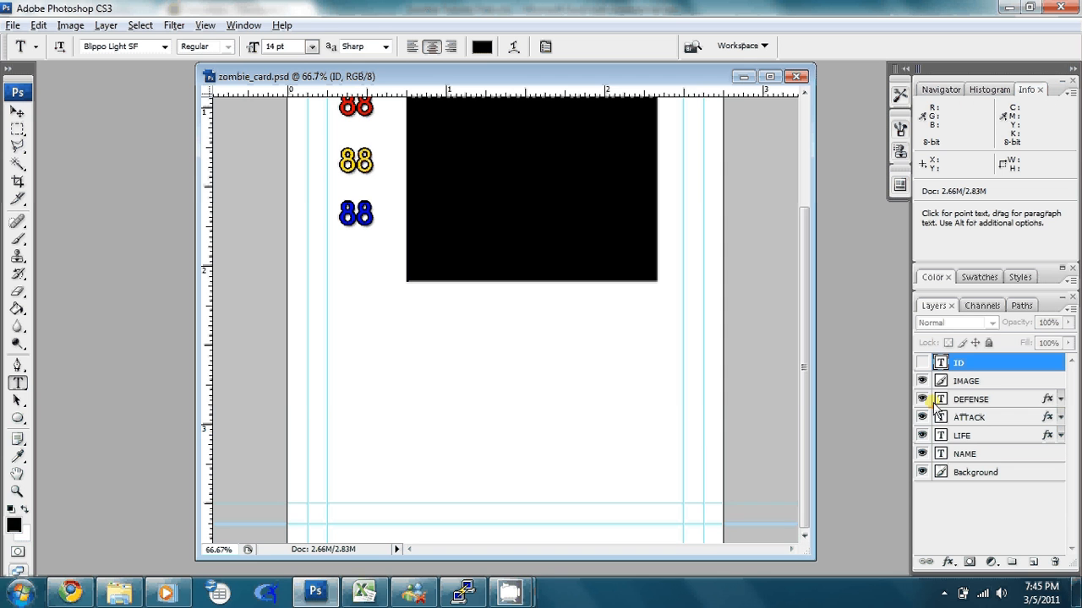
{"action": "key", "text": "ctrl+z"}
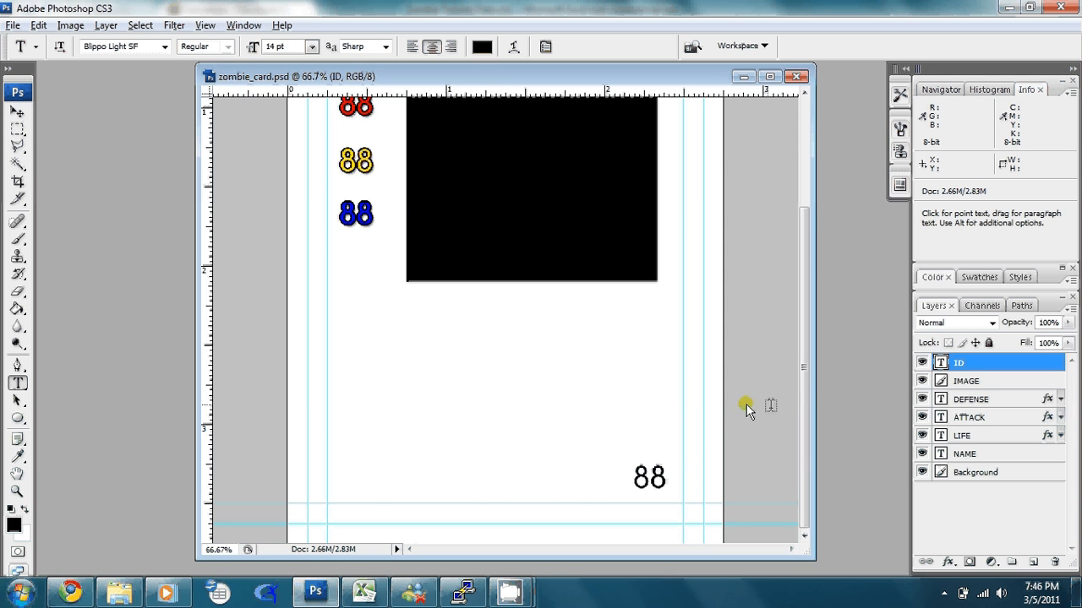
{"action": "left_click", "coordinate": [923, 363]}
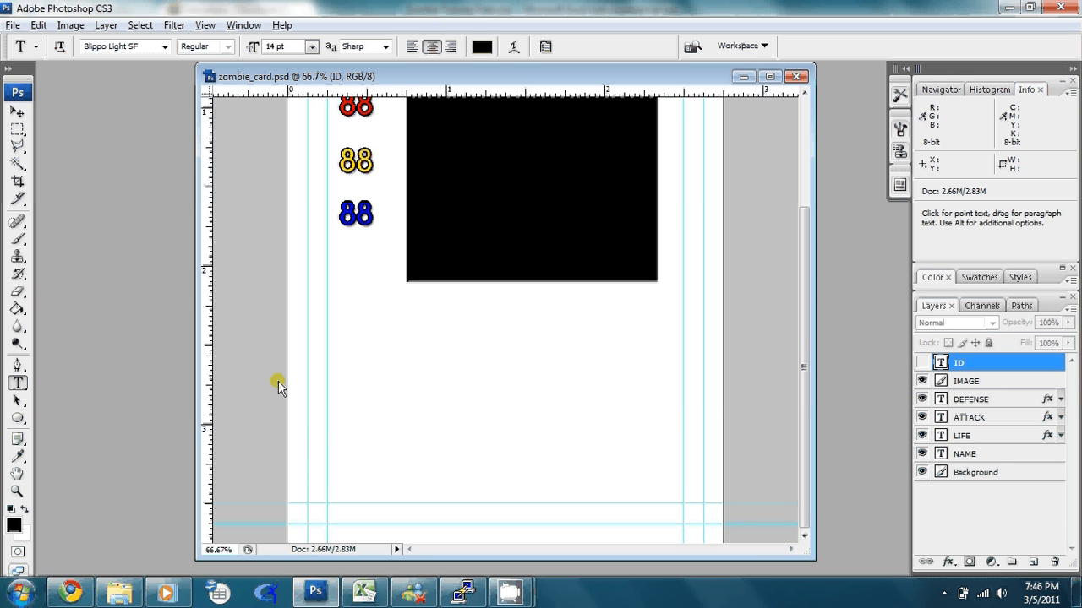
Add the paragraph text "Special ability goes here." in a box about 2.08 by 1.13 in below the black rectangle
{"action": "left_click_drag", "start_coordinate": [339, 294], "coordinate": [668, 473]}
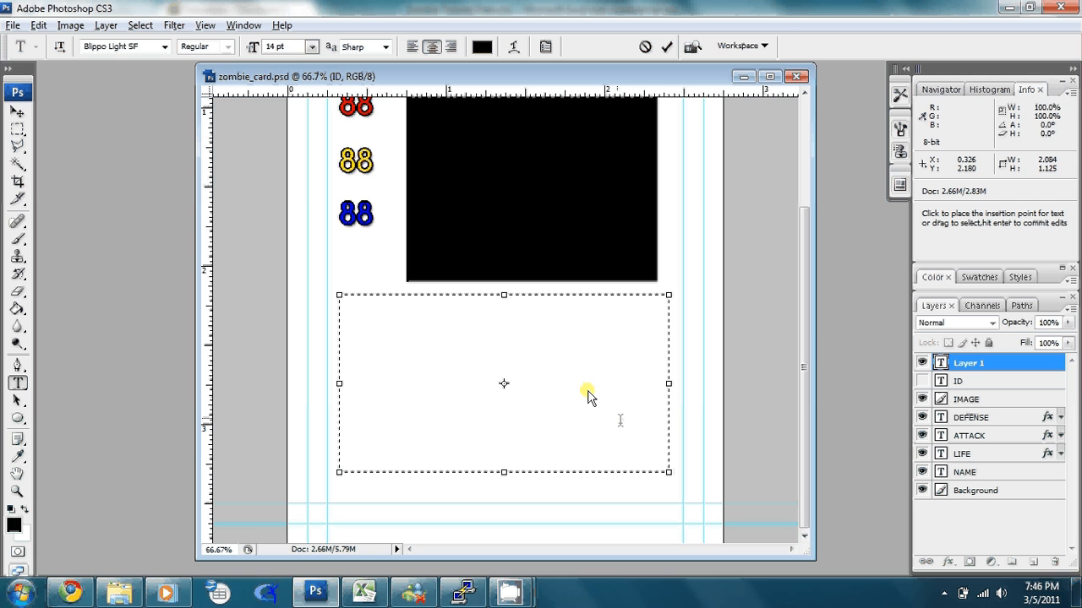
{"action": "type", "text": "Special abil"}
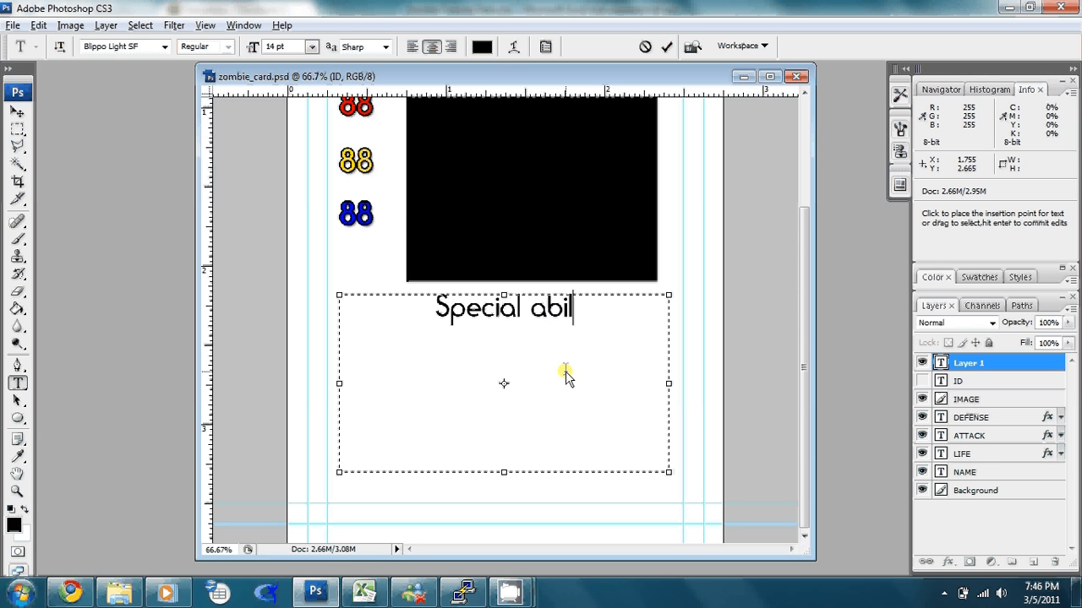
{"action": "type", "text": "ity goes here."}
{"action": "key", "text": "ctrl+Return"}
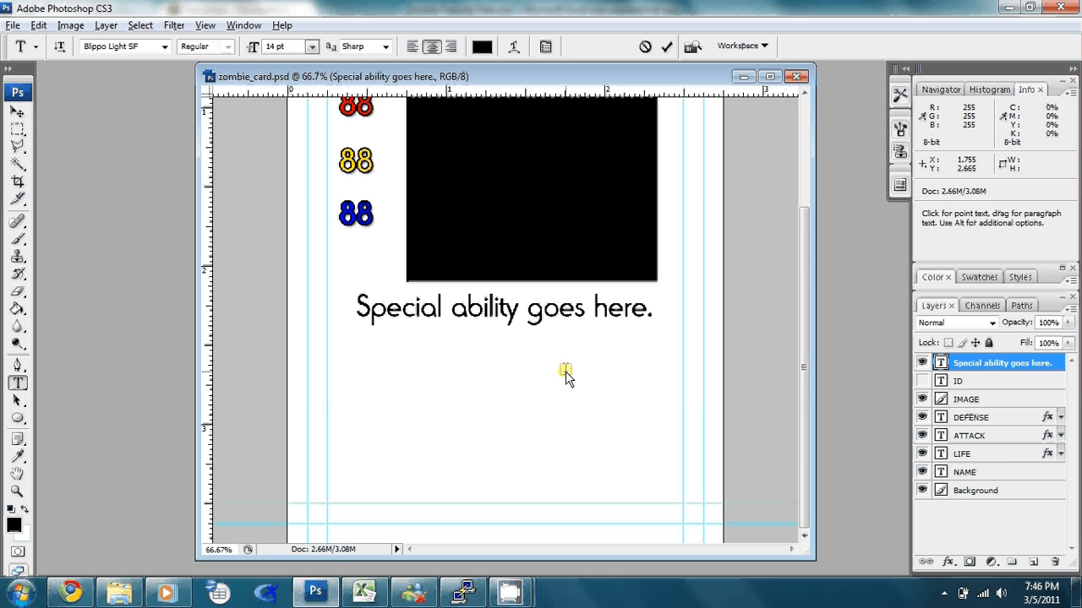
Rename the special ability text layer as SPECIAL
{"action": "double_click", "coordinate": [1005, 360]}
{"action": "type", "text": "SPECIAL"}
{"action": "key", "text": "Return"}
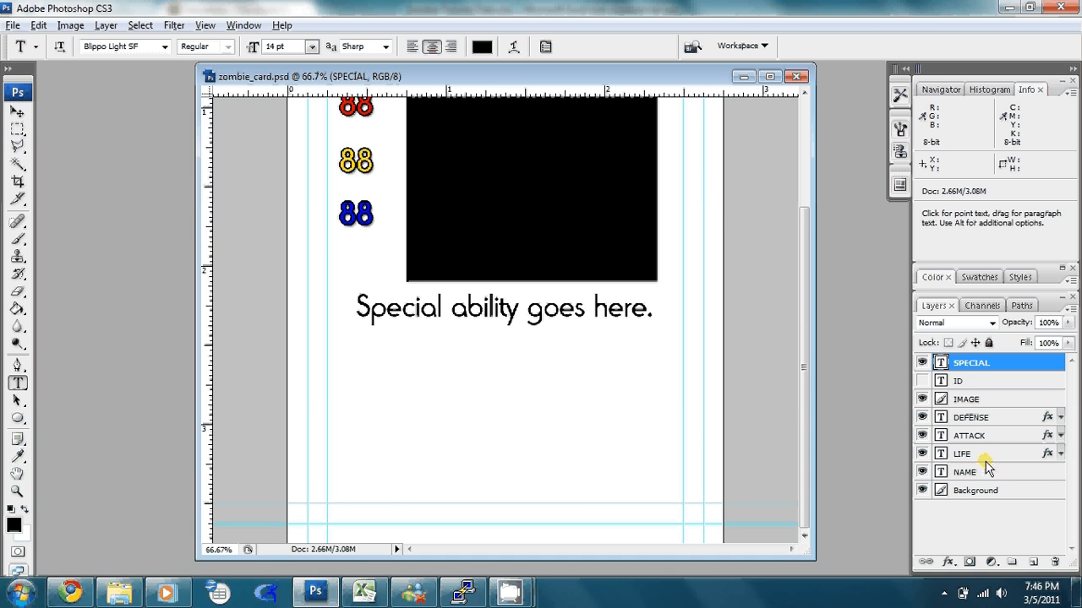
{"action": "left_click", "coordinate": [802, 306]}
{"action": "left_click_drag", "start_coordinate": [805, 308], "coordinate": [823, 322]}
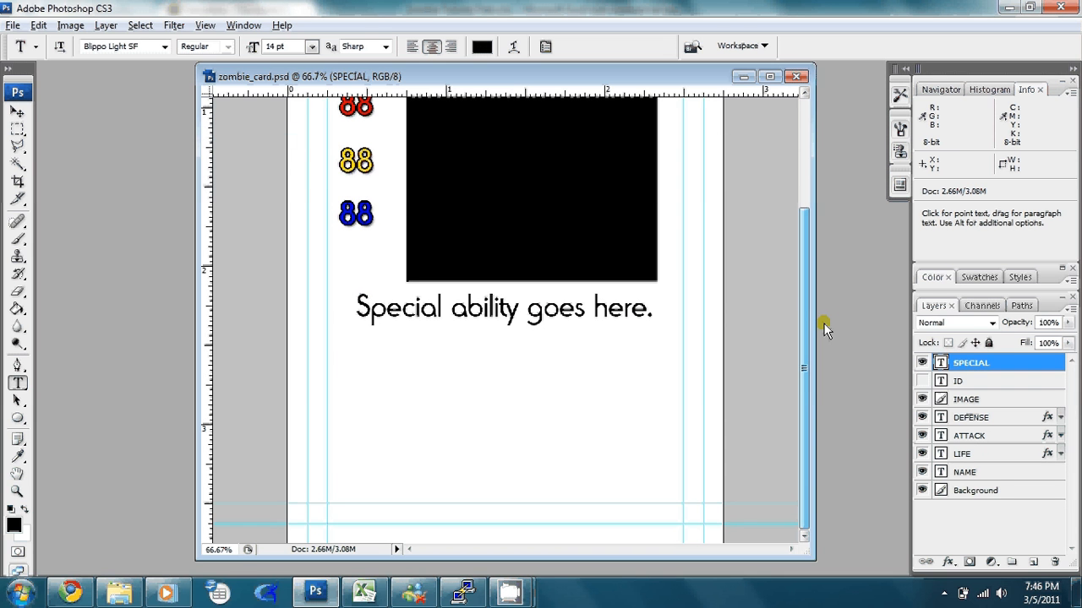
Open the variable definitions for the NAME layer and enable Text Replacement with the variable name NAME
{"action": "left_click", "coordinate": [991, 473]}
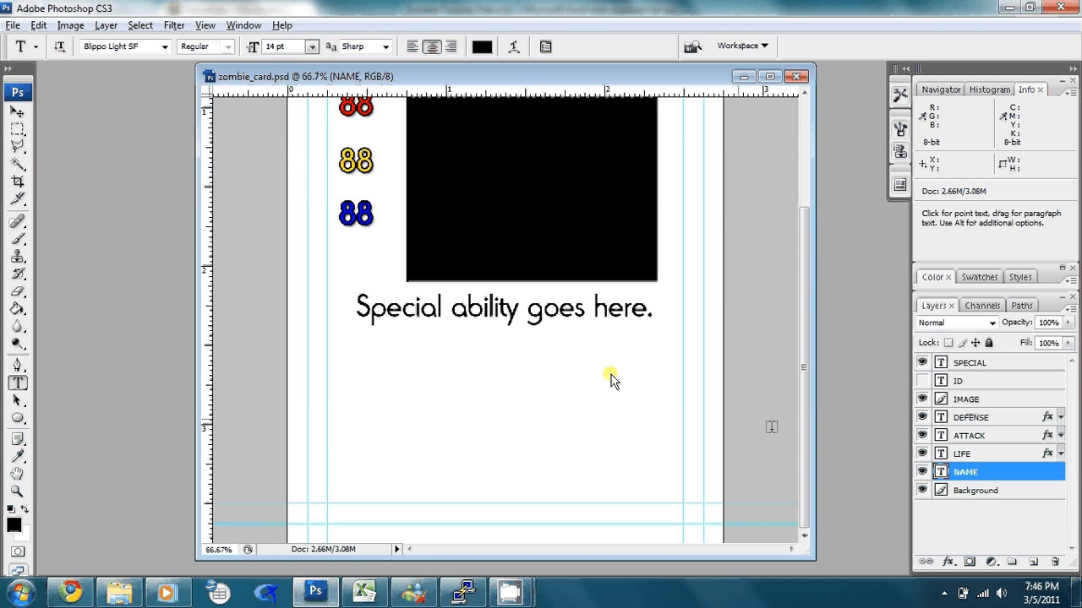
{"action": "left_click", "coordinate": [71, 25]}
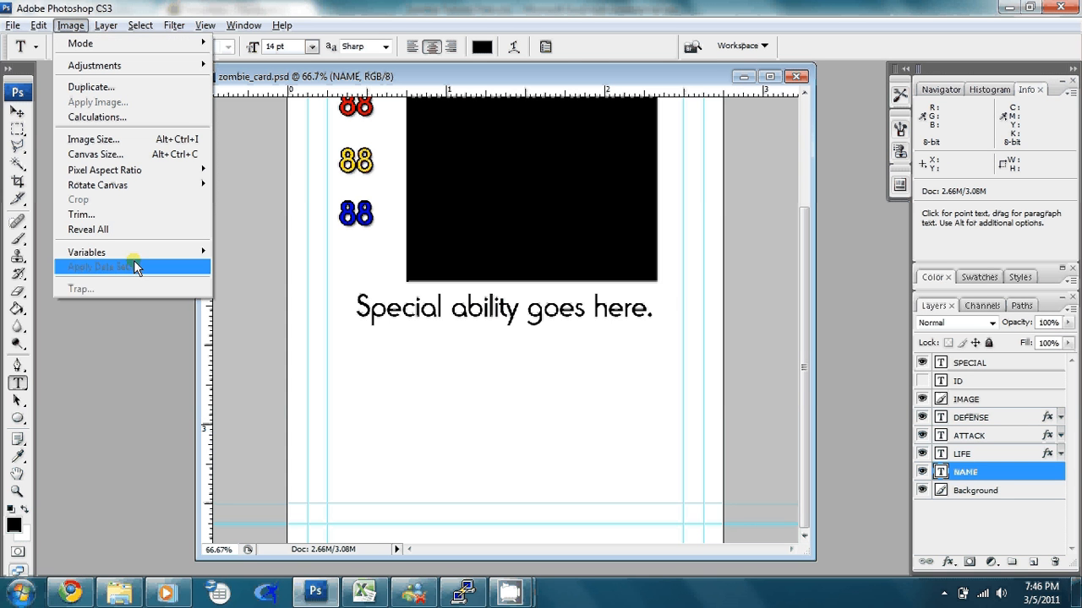
{"action": "mouse_move", "coordinate": [132, 254]}
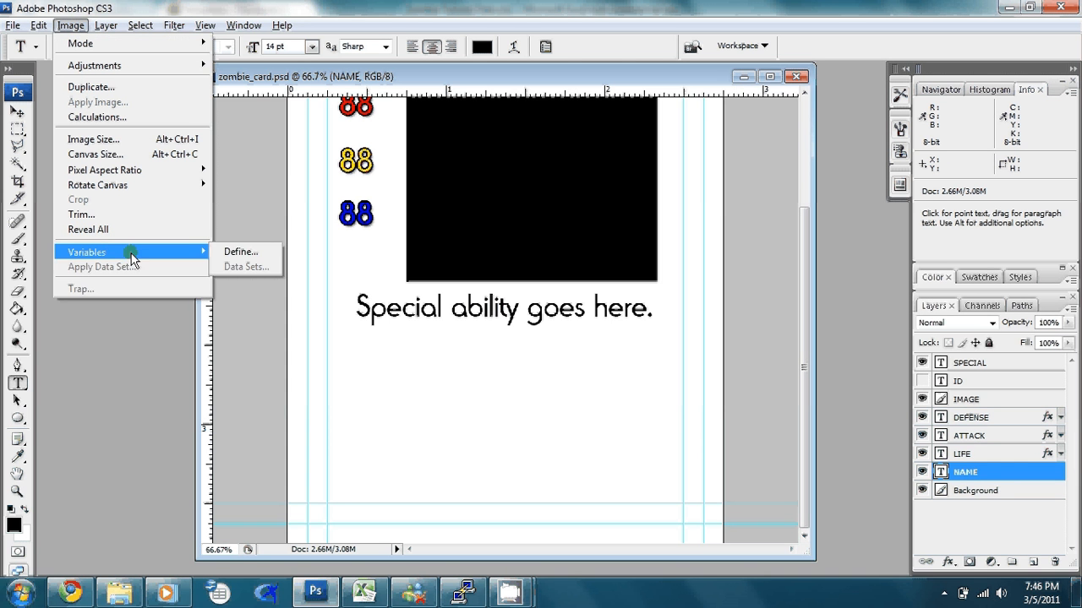
{"action": "left_click", "coordinate": [262, 253]}
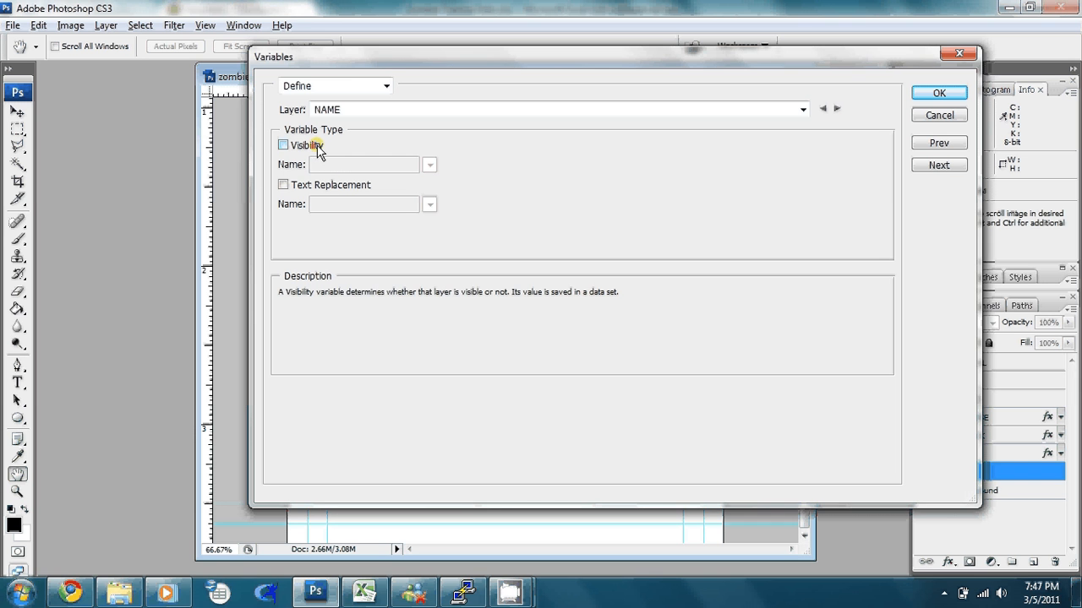
{"action": "left_click", "coordinate": [354, 191]}
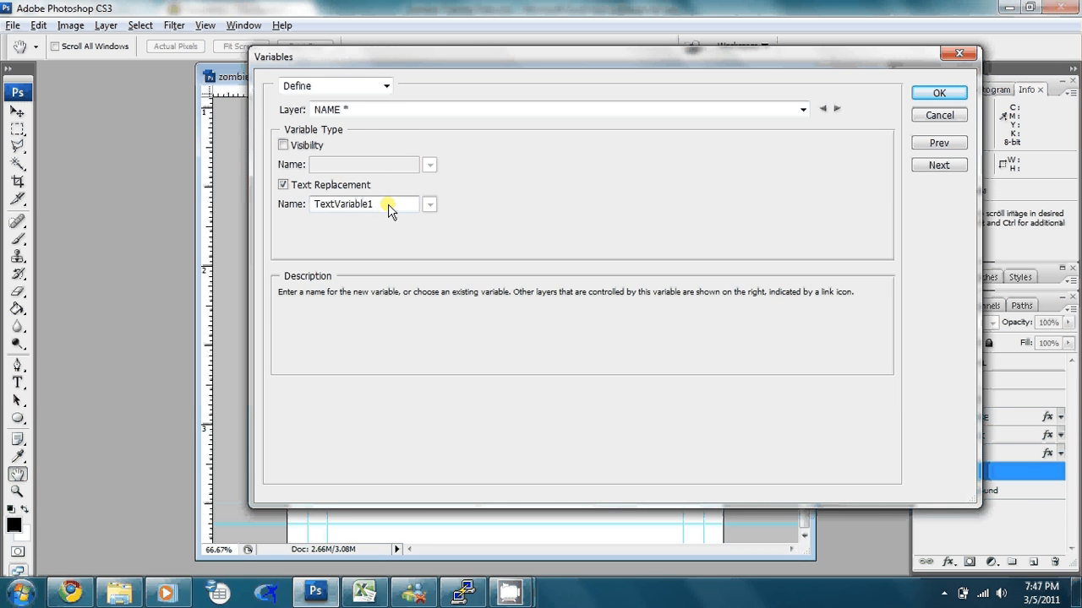
{"action": "left_click_drag", "start_coordinate": [388, 207], "coordinate": [313, 203]}
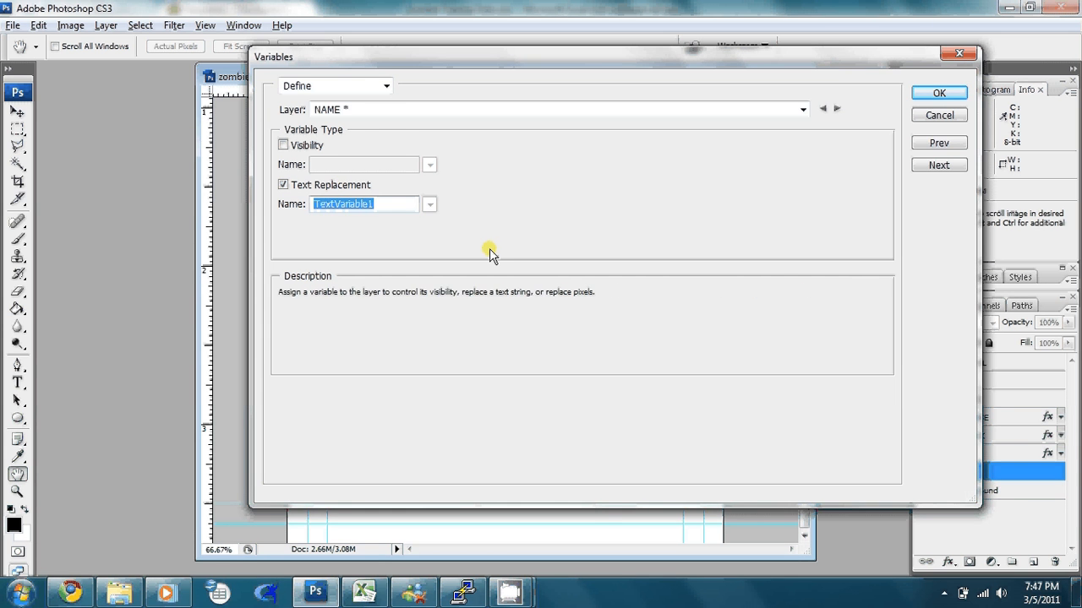
{"action": "type", "text": "NAME"}
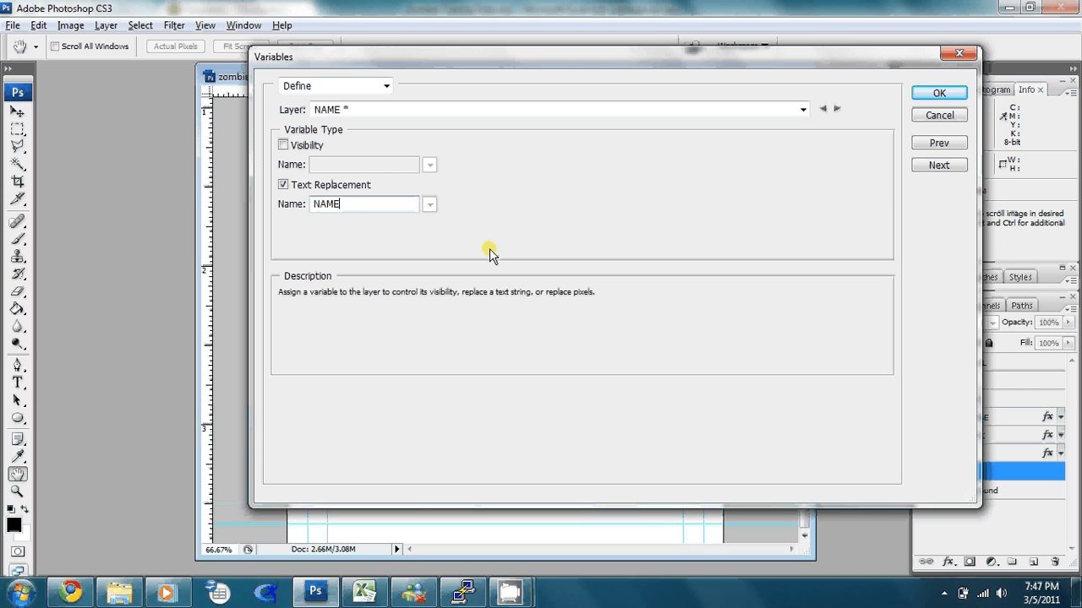
{"action": "left_click", "coordinate": [451, 206]}
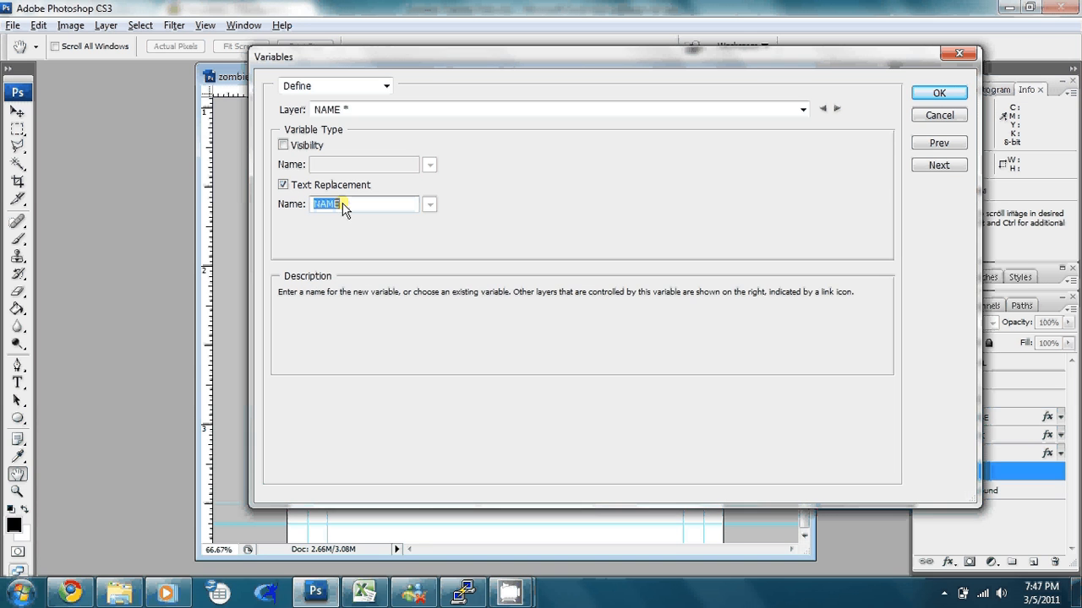
{"action": "left_click", "coordinate": [308, 206]}
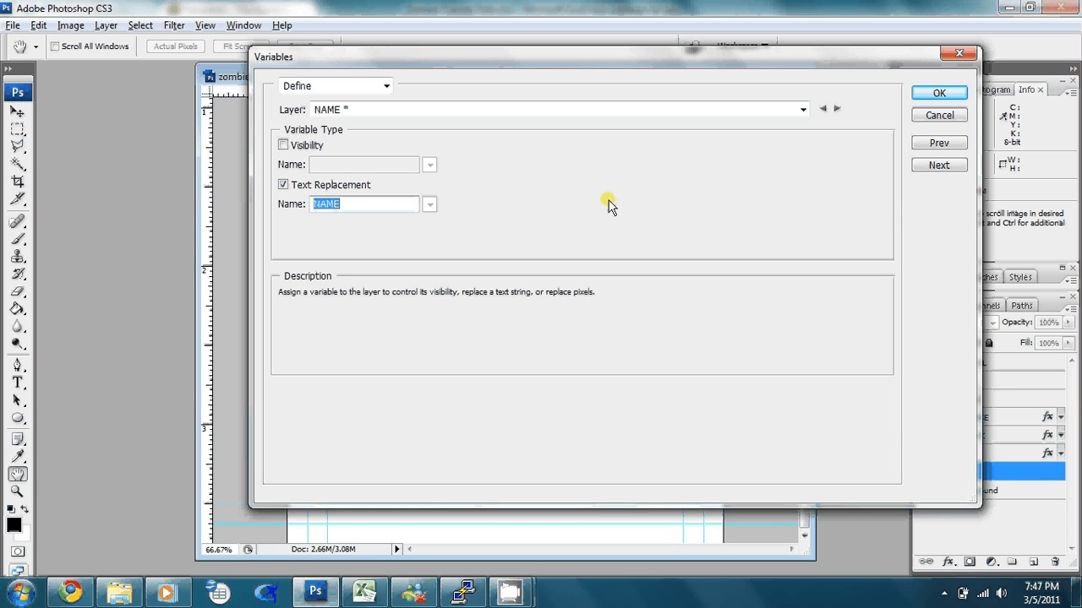
Define a Text Replacement variable named LIFE for the LIFE layer
{"action": "left_click", "coordinate": [736, 108]}
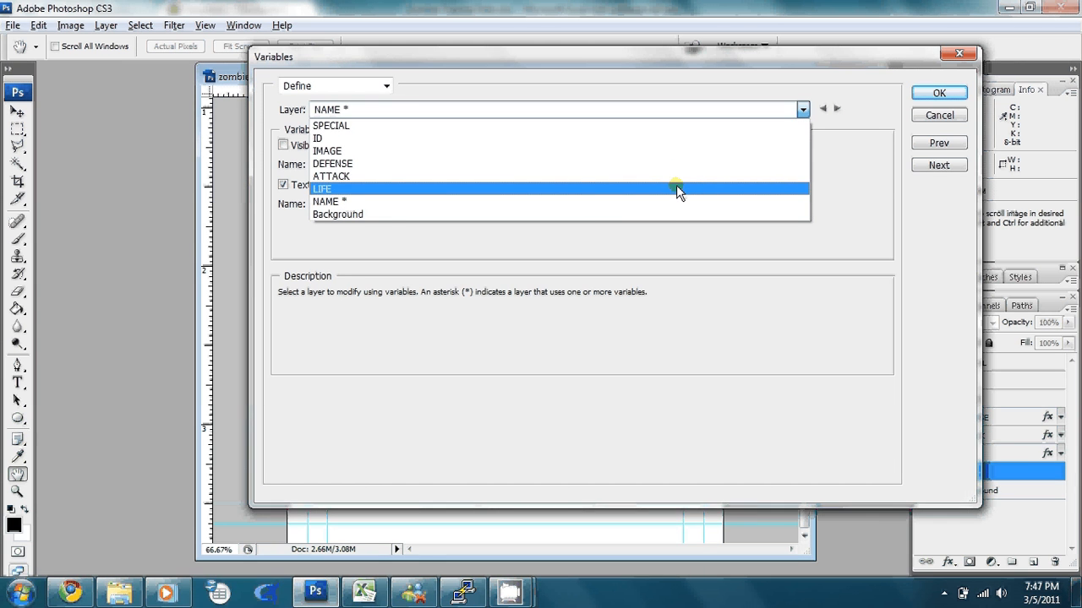
{"action": "left_click", "coordinate": [676, 187]}
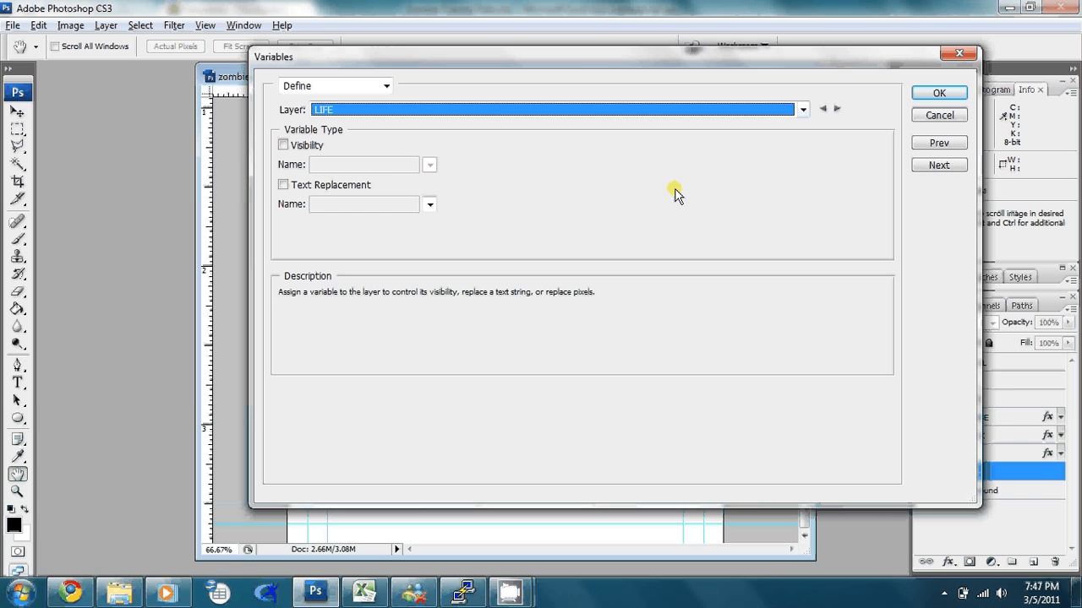
{"action": "left_click", "coordinate": [388, 184]}
{"action": "left_click", "coordinate": [386, 207]}
{"action": "double_click", "coordinate": [386, 207]}
{"action": "type", "text": "LI"}
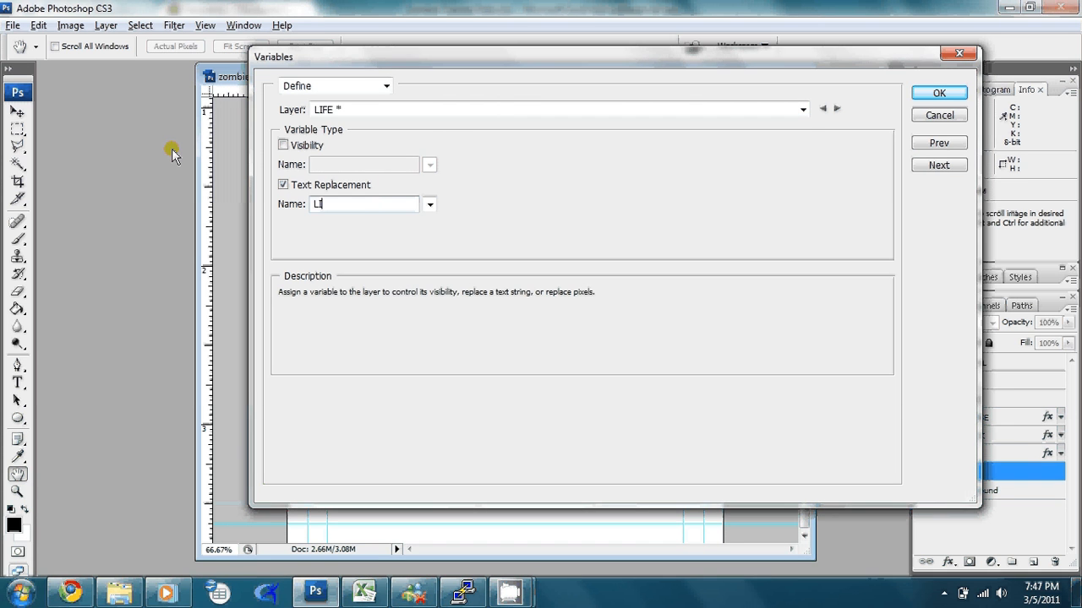
{"action": "type", "text": "FE"}
Define a Text Replacement variable named ATTACK for the ATTACK layer
{"action": "left_click", "coordinate": [446, 109]}
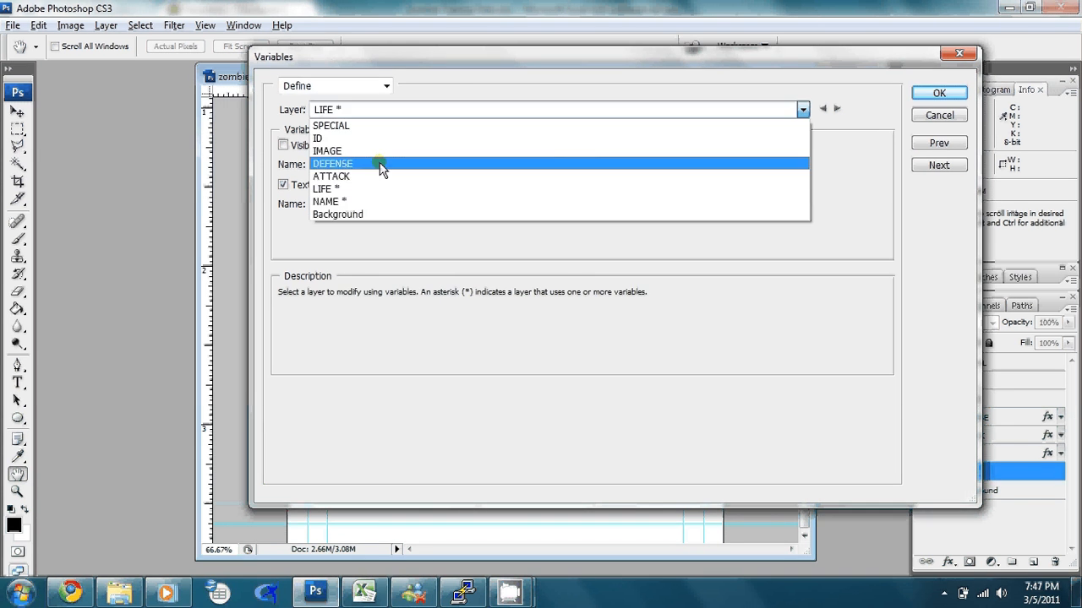
{"action": "left_click", "coordinate": [381, 176]}
{"action": "left_click", "coordinate": [296, 184]}
{"action": "double_click", "coordinate": [365, 206]}
{"action": "type", "text": "A"}
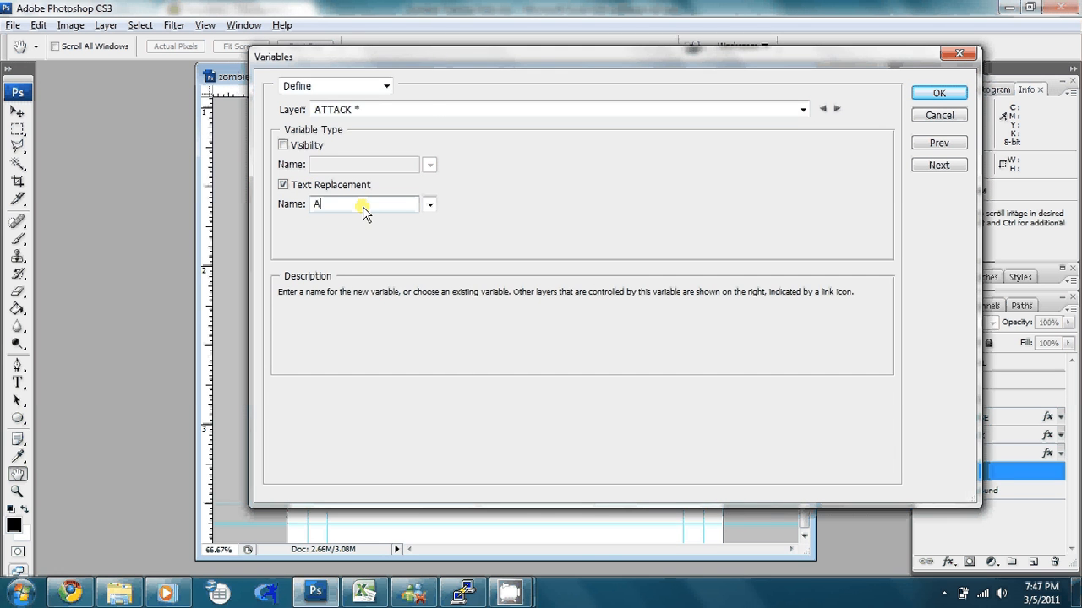
{"action": "type", "text": "TTACK"}
Define a Text Replacement variable named DEFENCE for the DEFENSE layer
{"action": "left_click", "coordinate": [429, 109]}
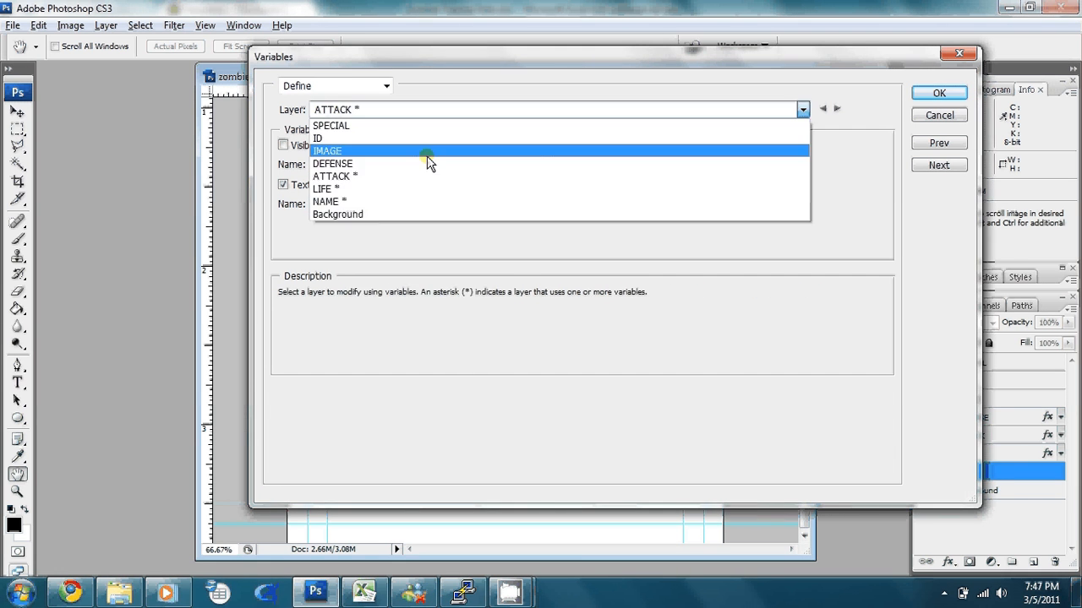
{"action": "left_click", "coordinate": [429, 163]}
{"action": "left_click", "coordinate": [295, 184]}
{"action": "double_click", "coordinate": [363, 206]}
{"action": "type", "text": "DEFE"}
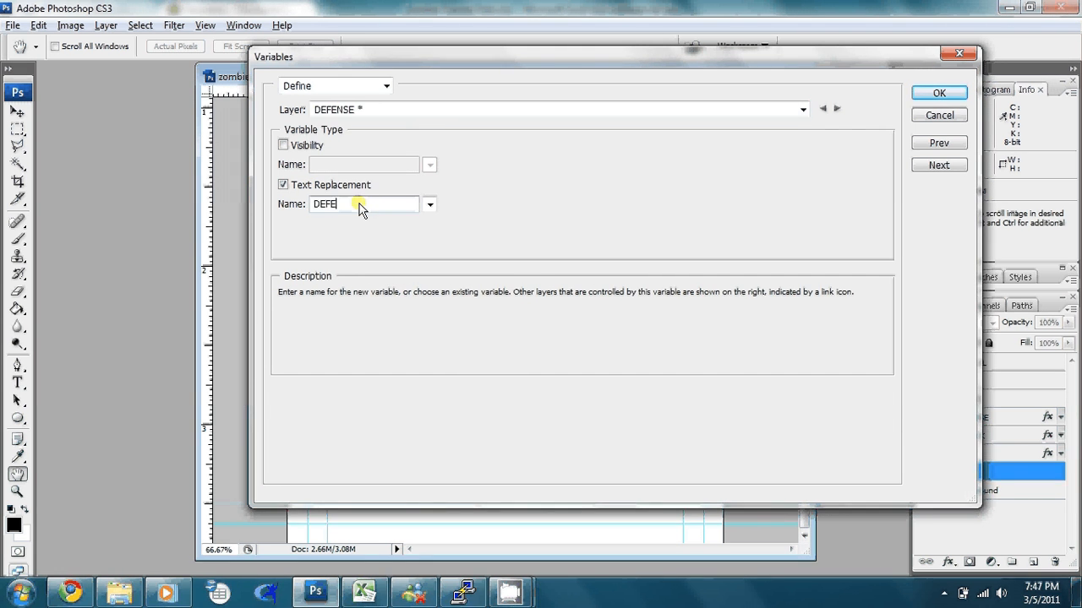
{"action": "type", "text": "NCE"}
{"action": "left_click", "coordinate": [397, 110]}
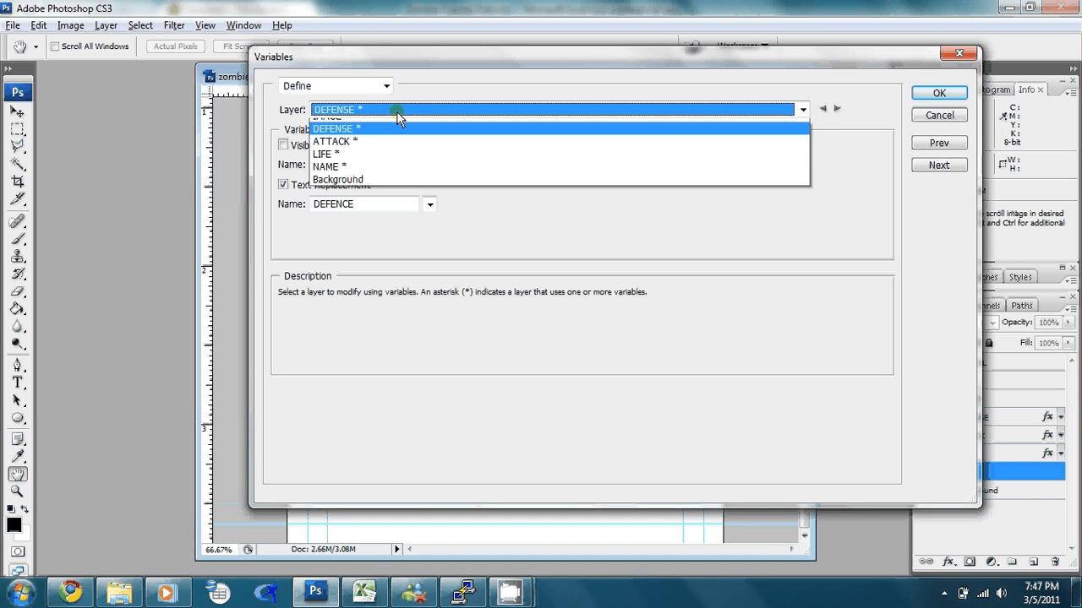
{"action": "left_click", "coordinate": [397, 111]}
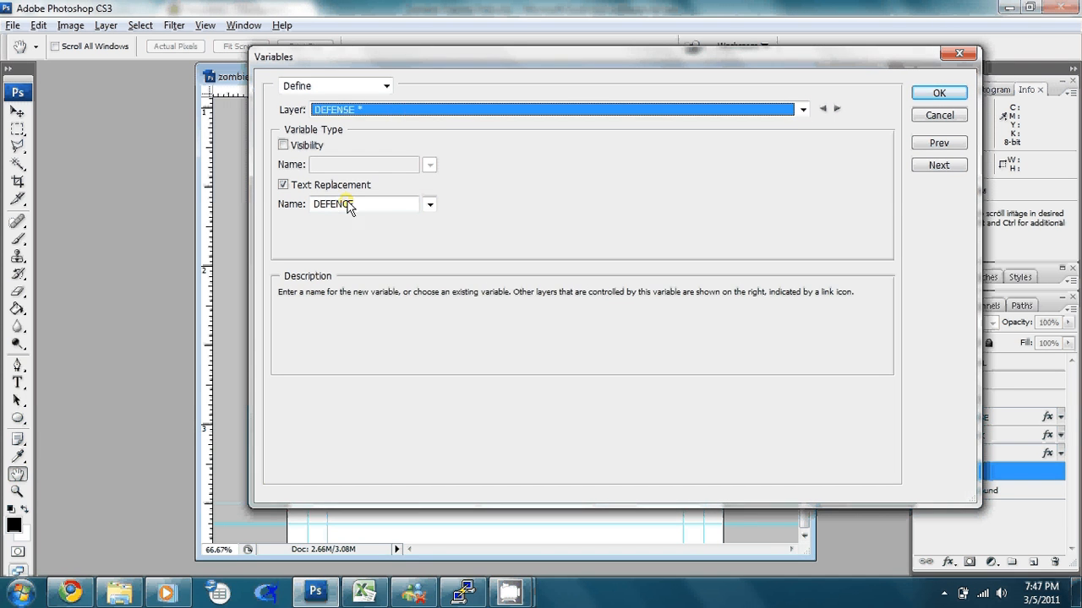
Check the header spelling in the Excel data and rename the DEFENSE layer's text variable to DEFENSE
{"action": "key", "text": "alt+Tab"}
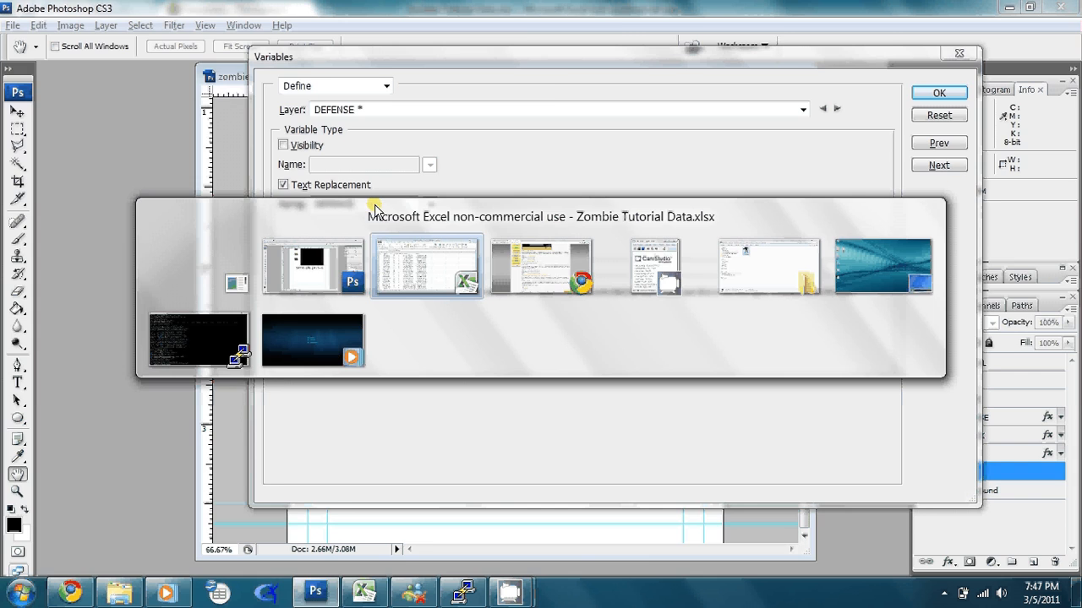
{"action": "key", "text": "alt+Tab"}
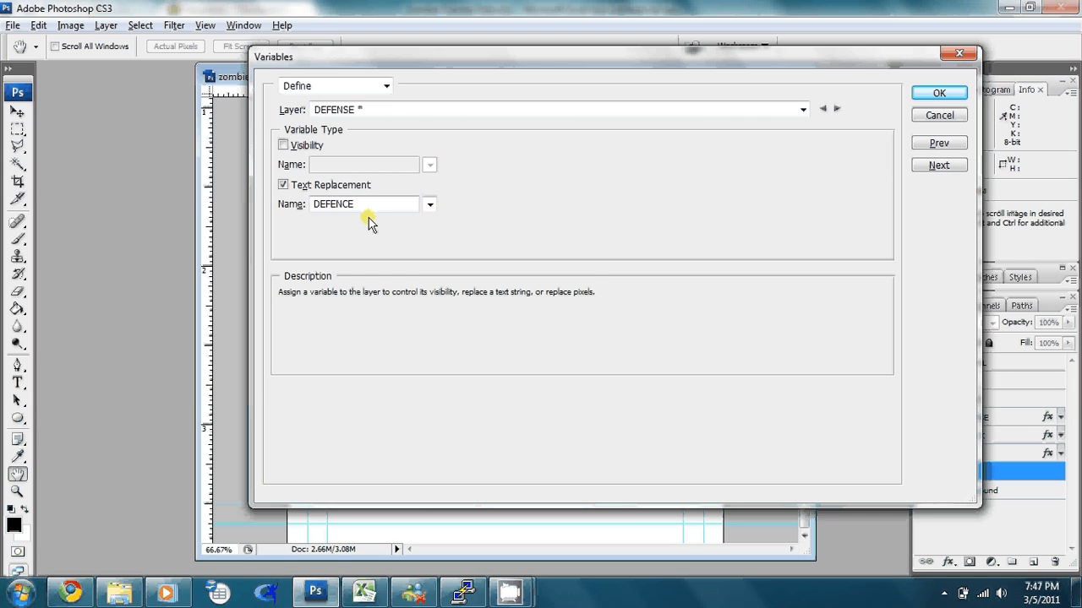
{"action": "left_click_drag", "start_coordinate": [341, 205], "coordinate": [375, 205]}
{"action": "type", "text": "SE"}
{"action": "key", "text": "Tab"}
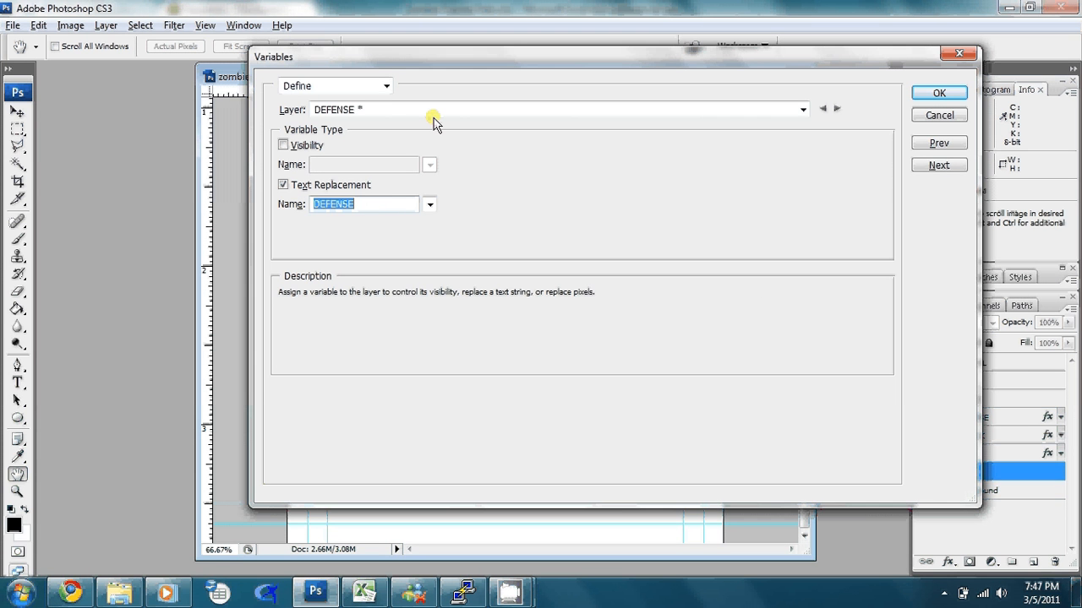
Define a Pixel Replacement variable for the IMAGE layer, named IMAGE after the header copied from the Excel sheet
{"action": "left_click", "coordinate": [432, 122]}
{"action": "left_click", "coordinate": [434, 148]}
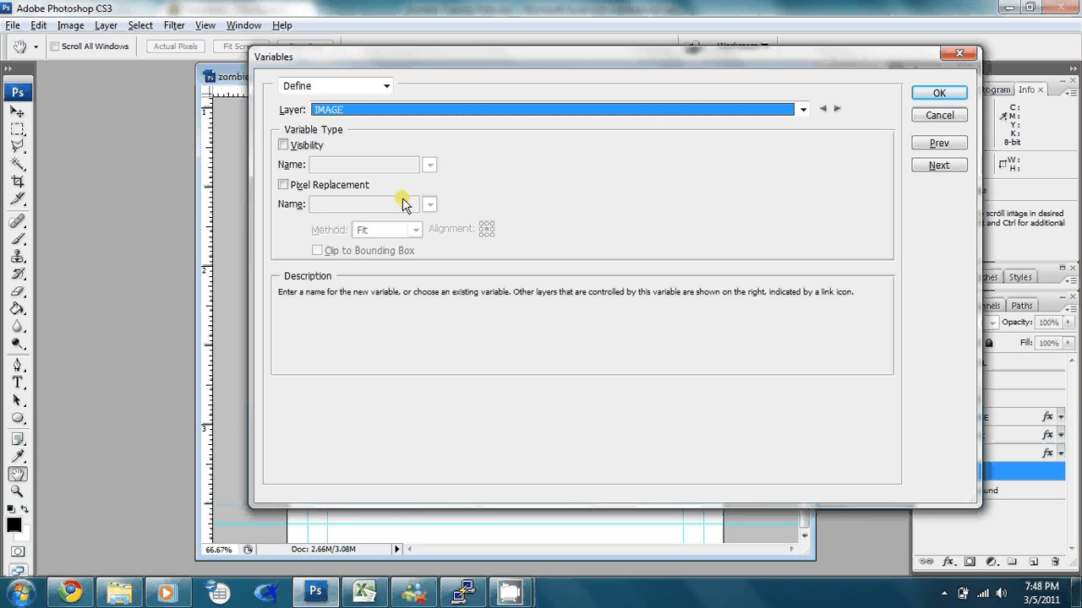
{"action": "left_click", "coordinate": [356, 187]}
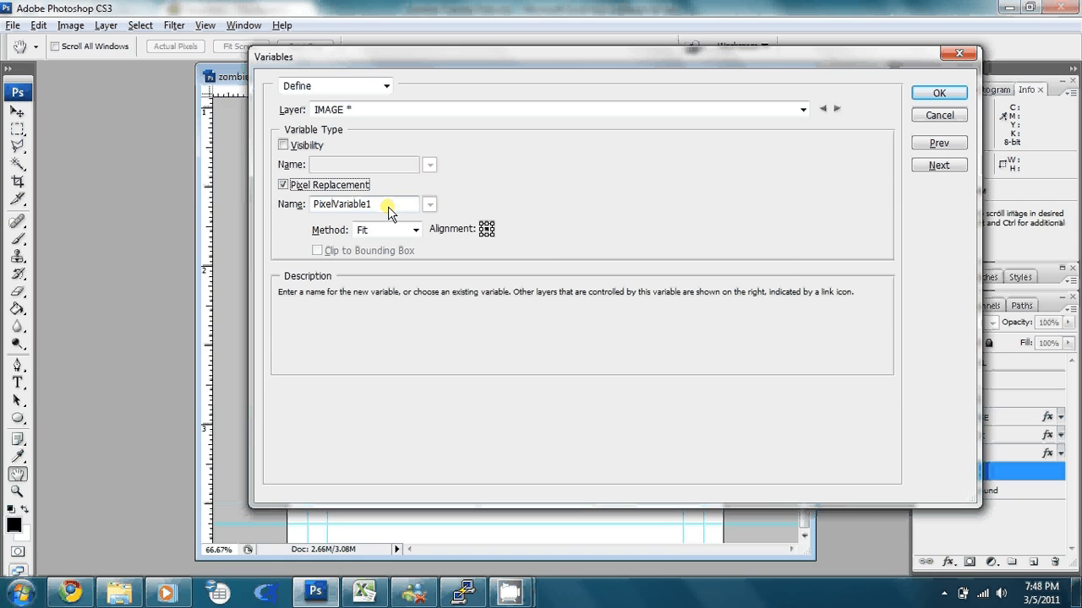
{"action": "key", "text": "alt+Tab"}
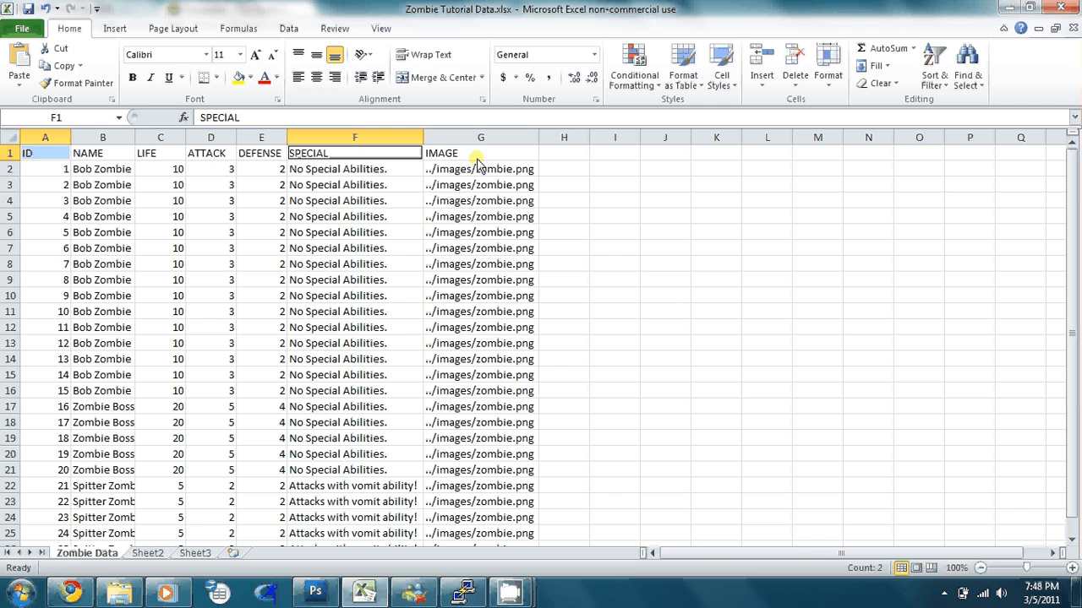
{"action": "left_click", "coordinate": [461, 157]}
{"action": "double_click", "coordinate": [461, 157]}
{"action": "left_click_drag", "start_coordinate": [460, 157], "coordinate": [398, 160]}
{"action": "key", "text": "ctrl+c"}
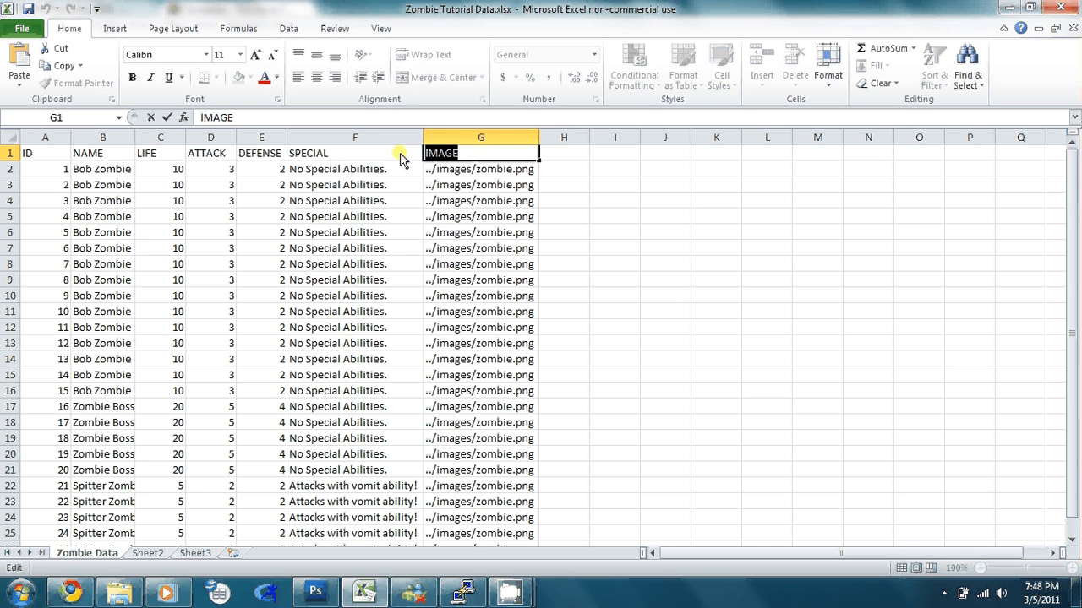
{"action": "key", "text": "alt+Tab"}
{"action": "double_click", "coordinate": [358, 204]}
{"action": "key", "text": "ctrl+v"}
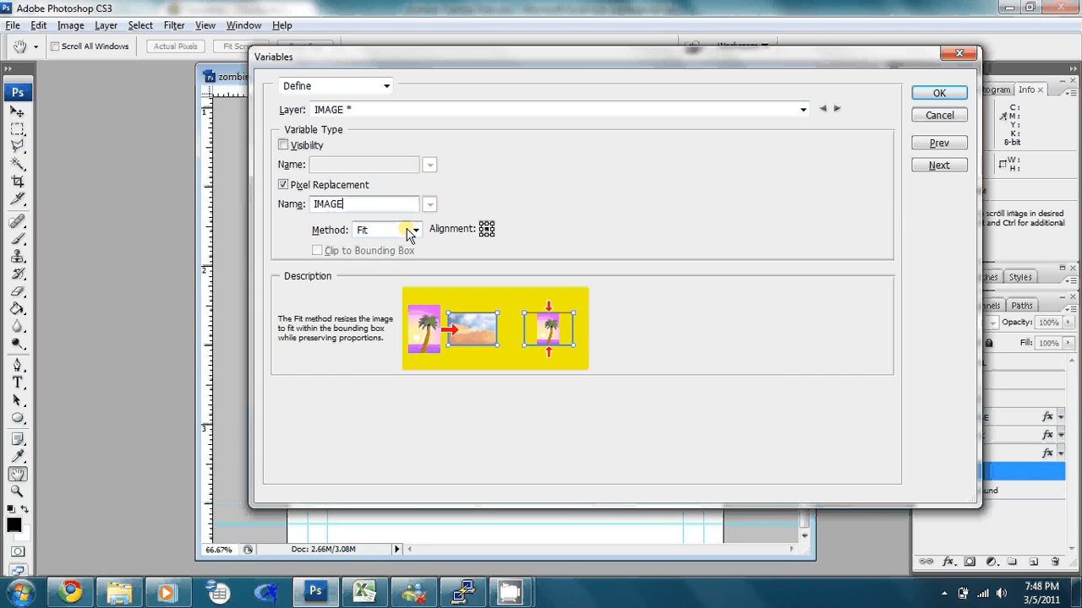
Compare the Fill method with Fit for the IMAGE variable, keep Fit, and apply the variable definitions
{"action": "left_click", "coordinate": [410, 231]}
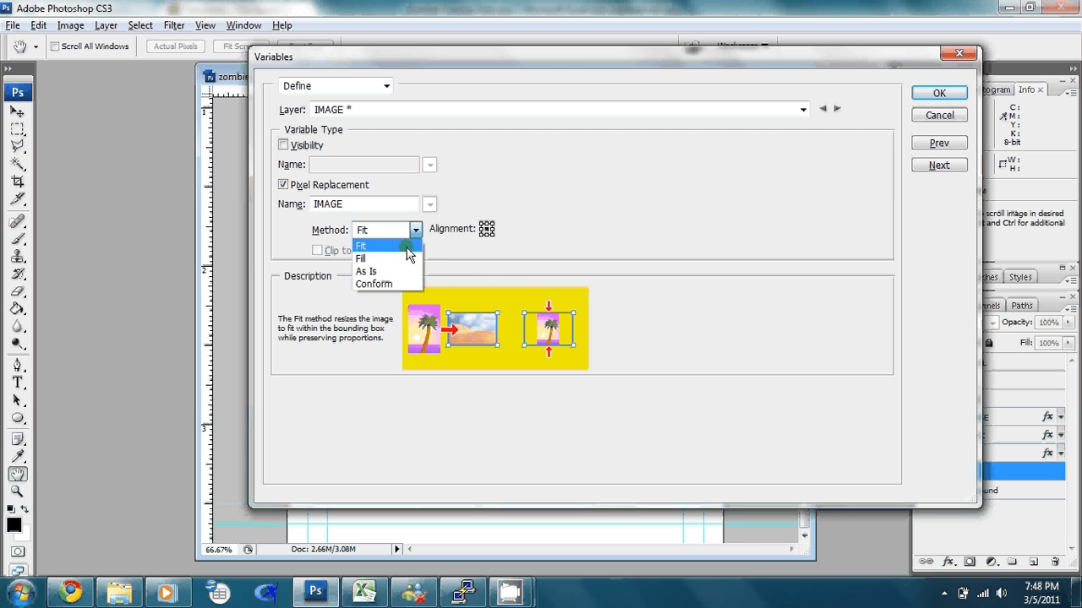
{"action": "left_click", "coordinate": [407, 263]}
{"action": "left_click", "coordinate": [397, 231]}
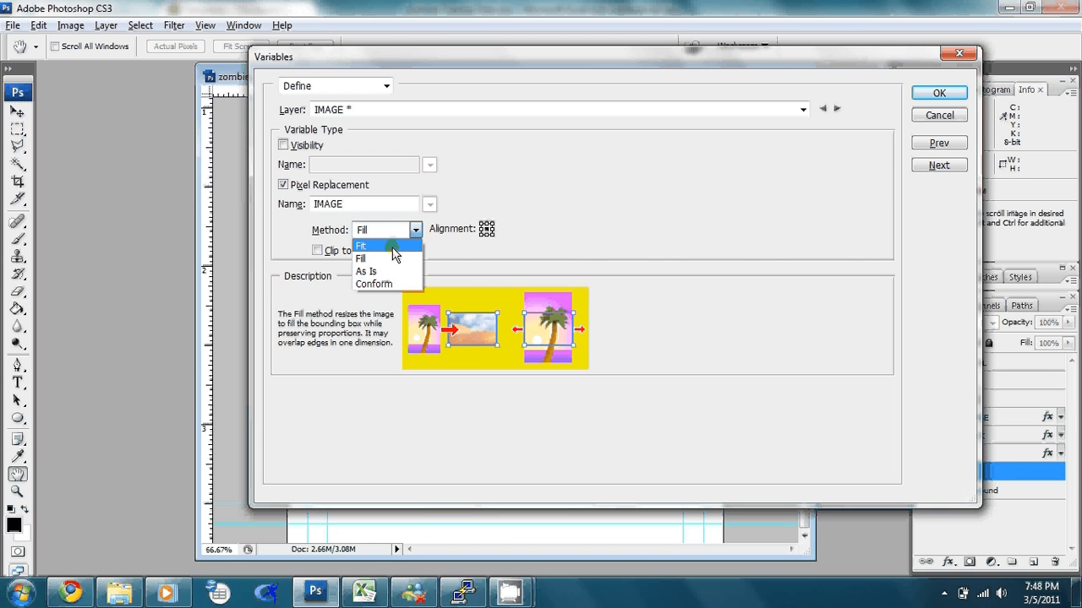
{"action": "left_click", "coordinate": [397, 245]}
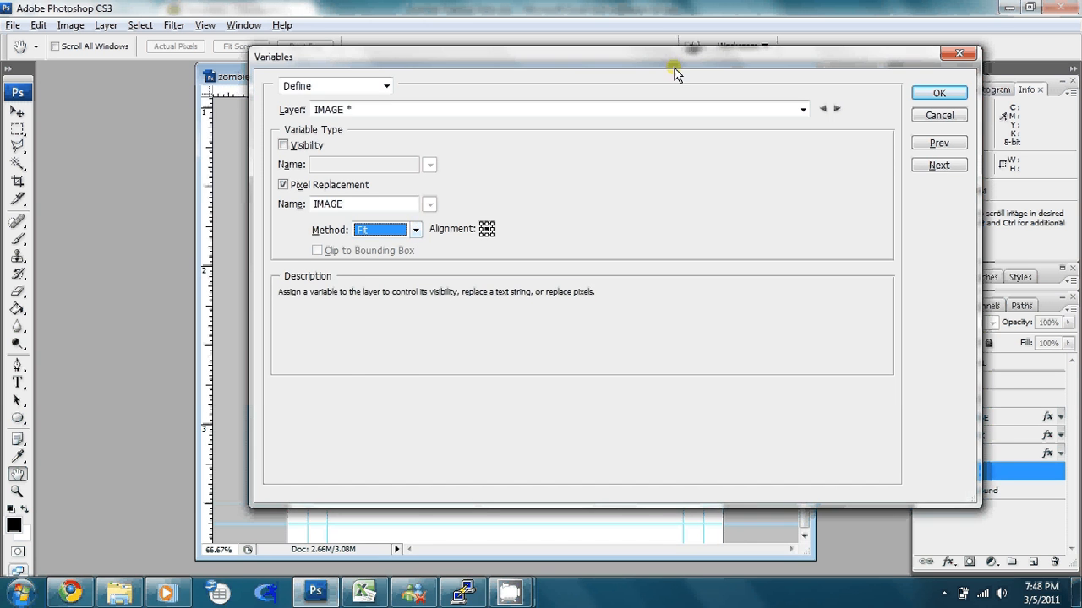
{"action": "left_click_drag", "start_coordinate": [674, 56], "coordinate": [547, 98]}
{"action": "left_click", "coordinate": [789, 134]}
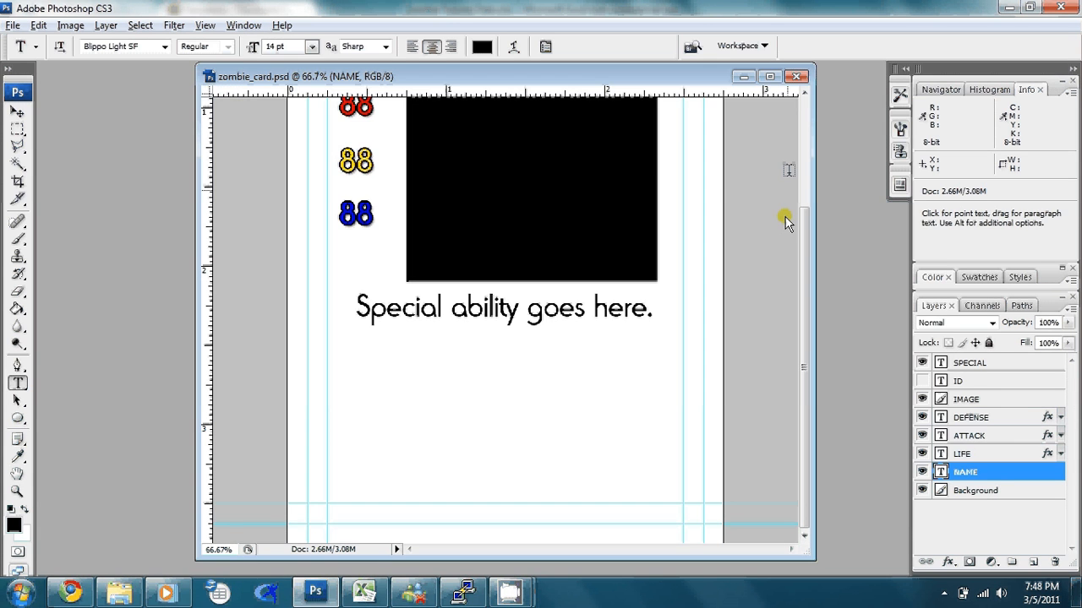
Open zombie.png beside the card template to compare it with the black image area, and close it again
{"action": "scroll", "coordinate": [803, 185], "scroll_direction": "up", "scroll_amount": 3}
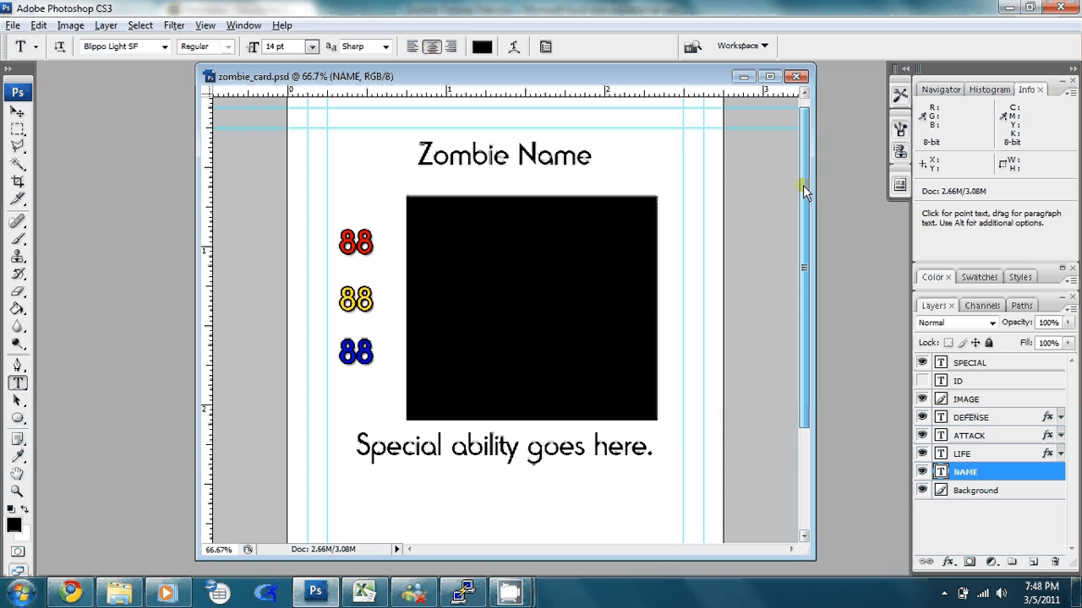
{"action": "left_click", "coordinate": [12, 25]}
{"action": "left_click", "coordinate": [31, 58]}
{"action": "key", "text": "Escape"}
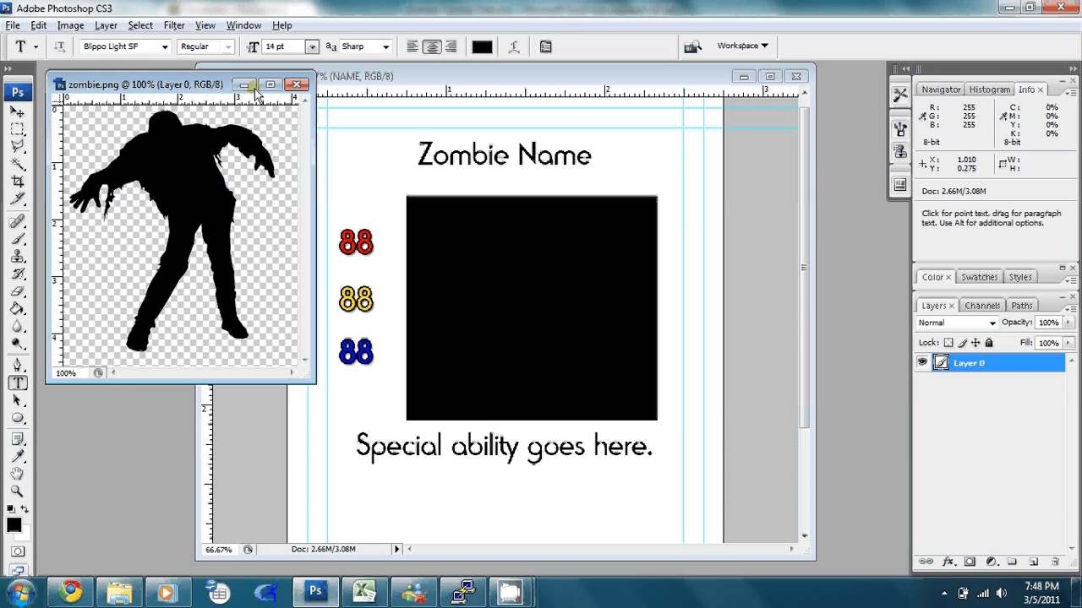
{"action": "left_click_drag", "start_coordinate": [227, 85], "coordinate": [305, 136]}
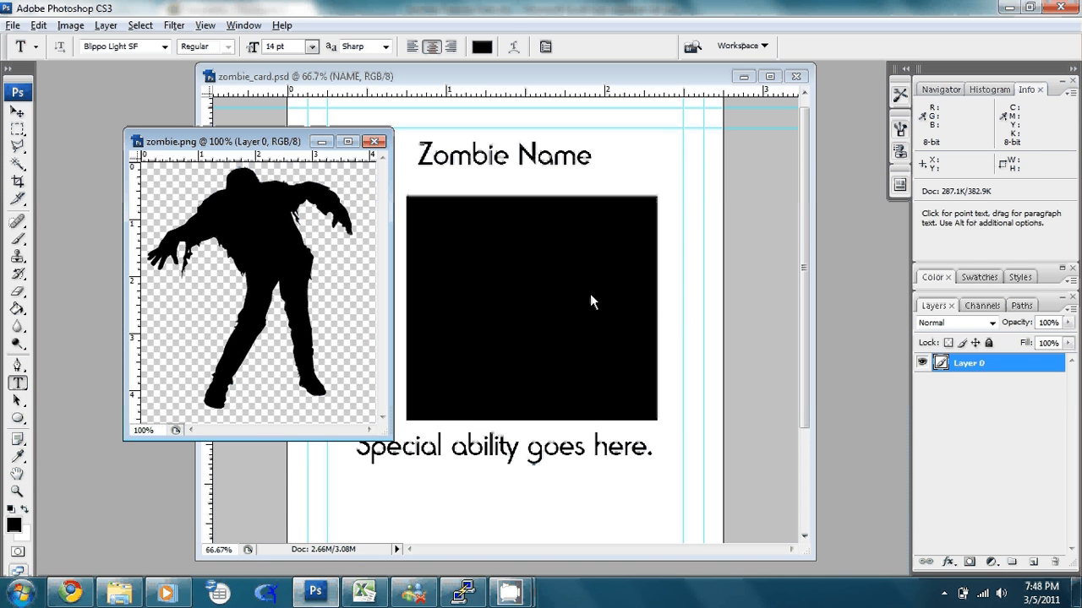
{"action": "left_click", "coordinate": [373, 141]}
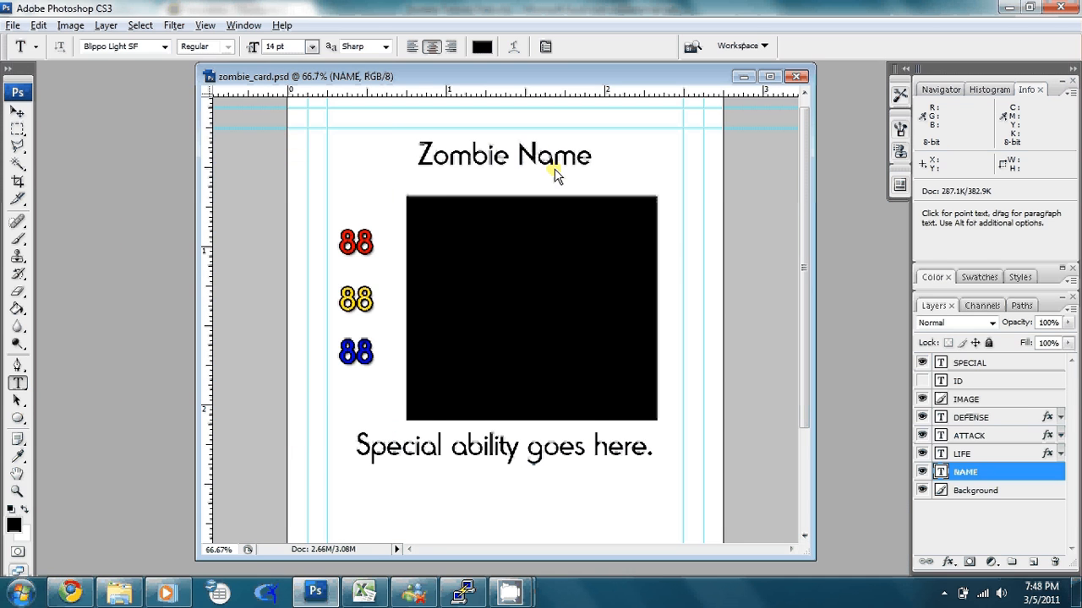
Switch to Excel to review the header row from ID to IMAGE, and return to the card template in Photoshop
{"action": "key", "text": "alt+Tab"}
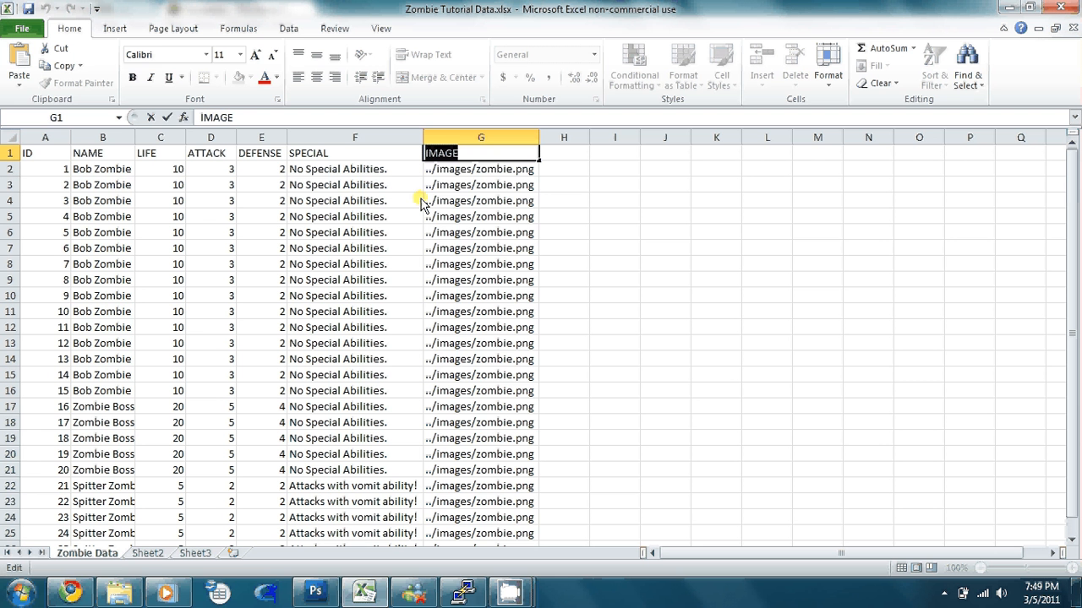
{"action": "left_click", "coordinate": [66, 157]}
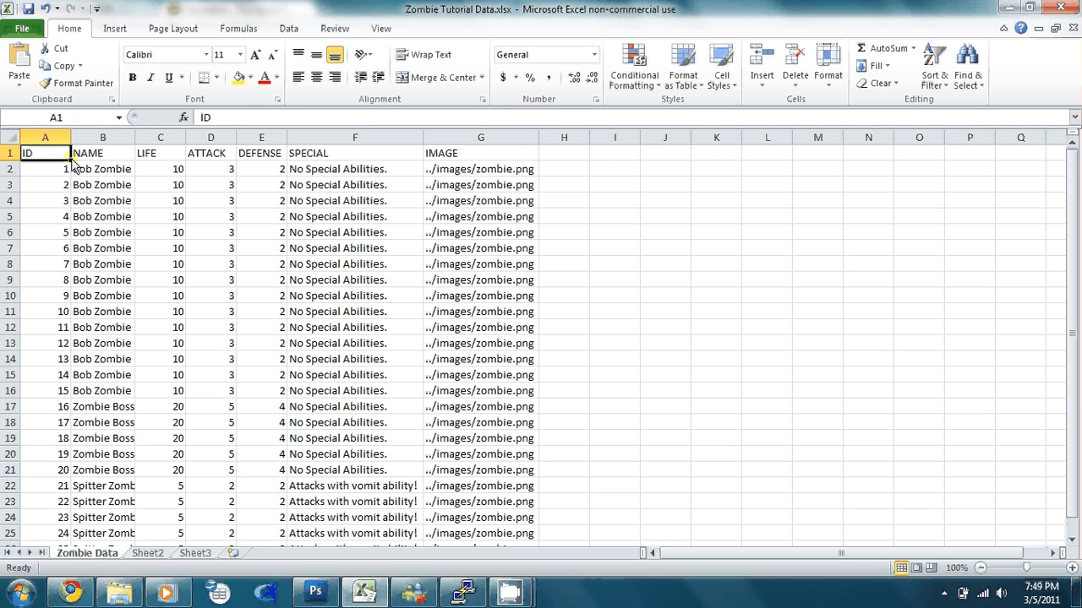
{"action": "left_click", "coordinate": [443, 156]}
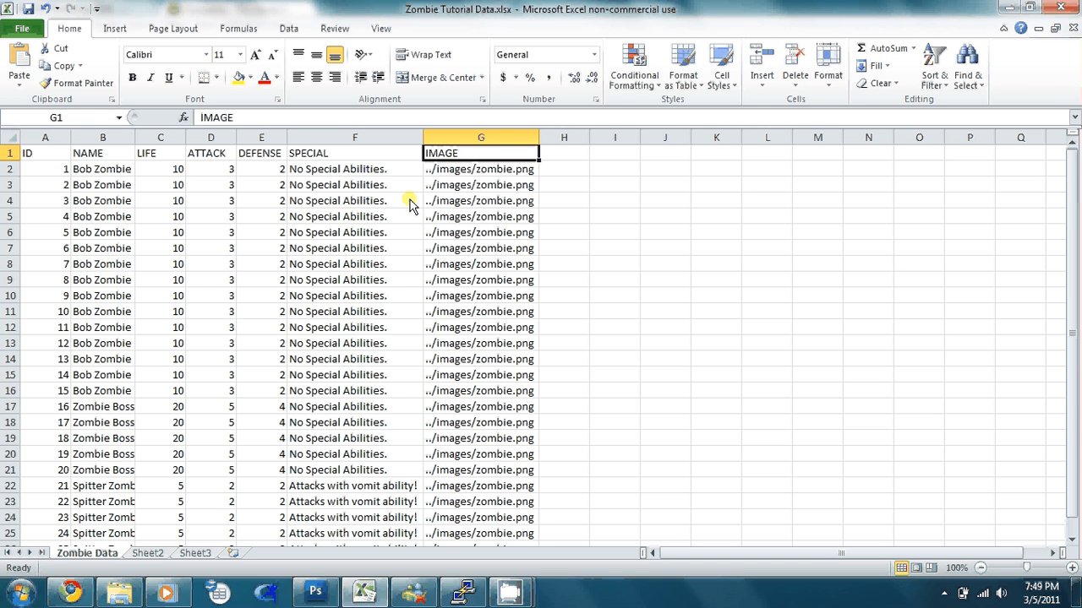
{"action": "key", "text": "alt+Tab"}
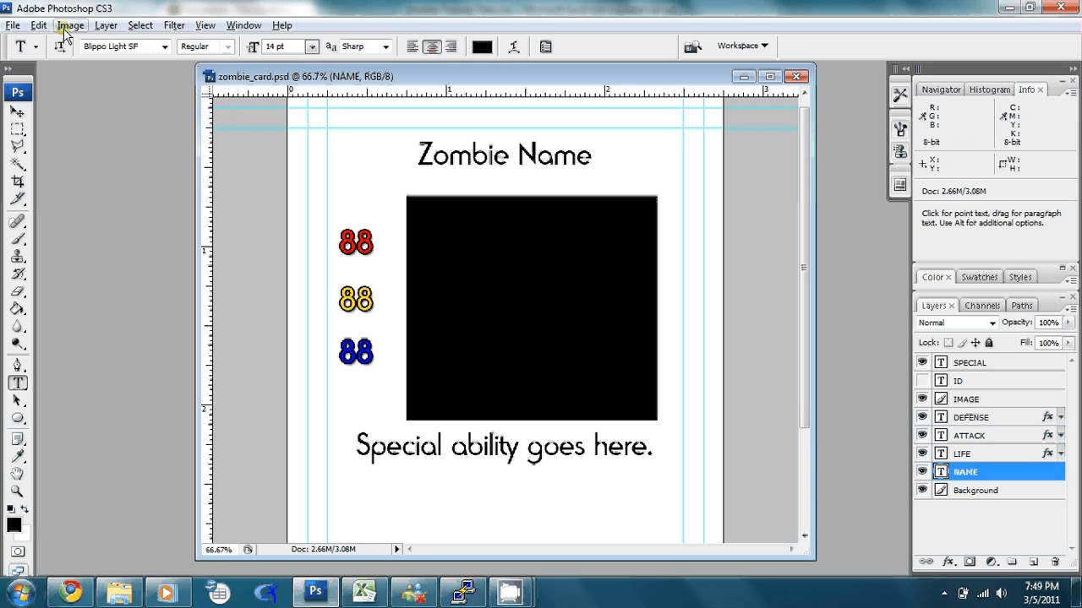